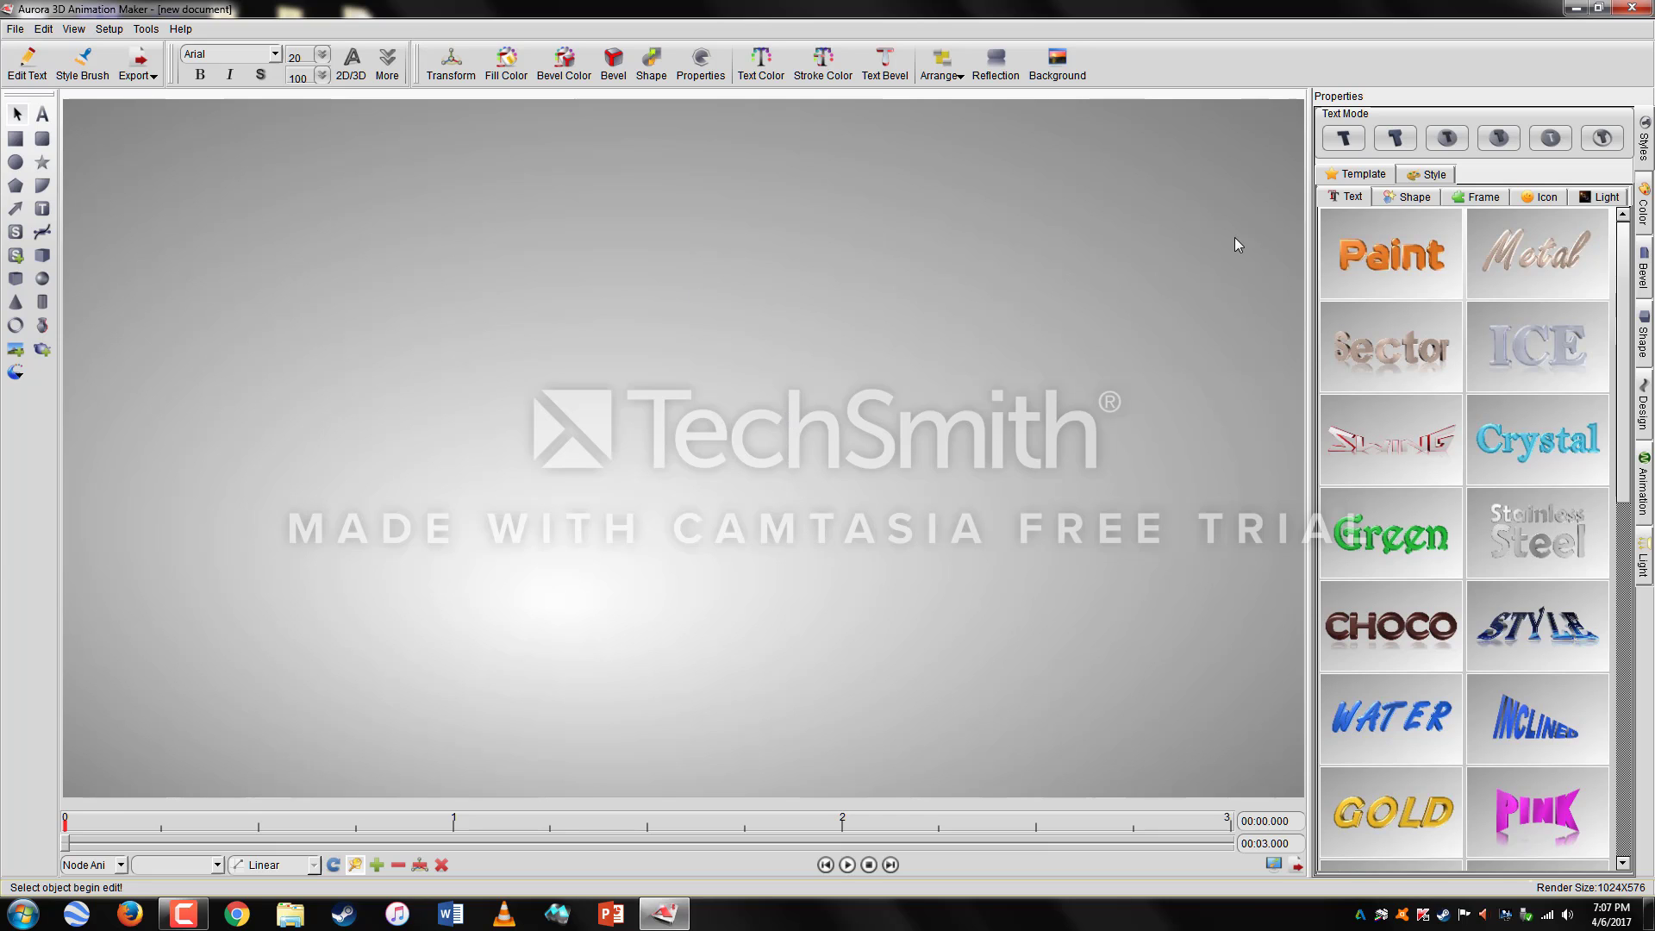
pyautogui.click(1429, 174)
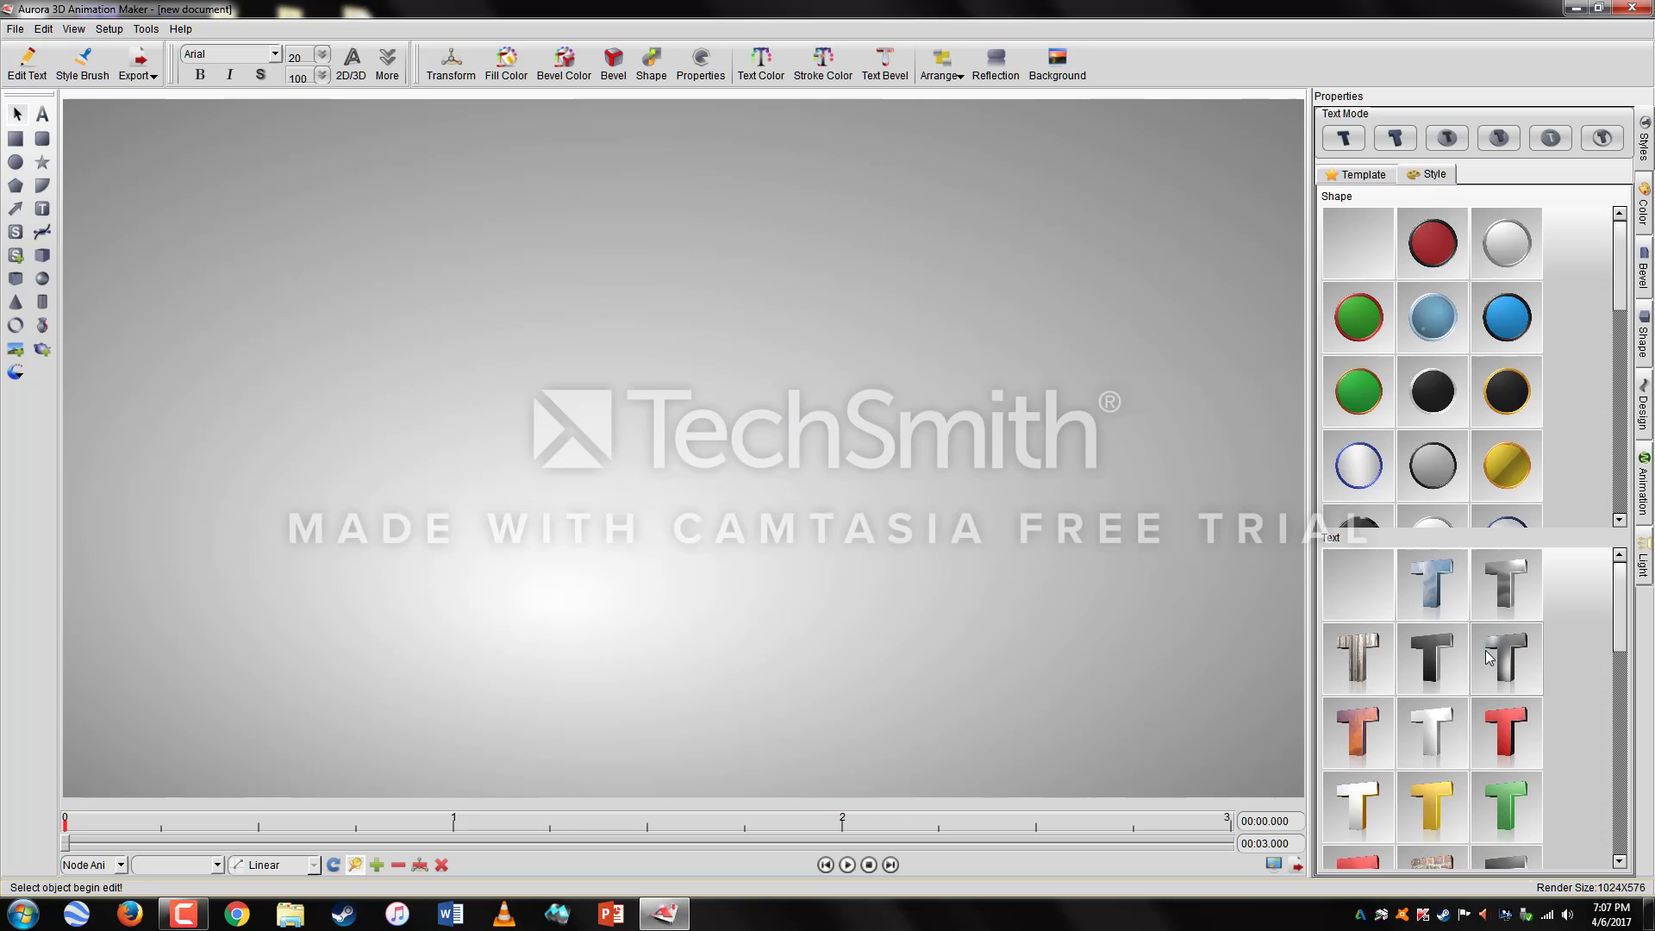
pyautogui.scroll(-5, 1471, 410)
pyautogui.scroll(5, 1471, 410)
pyautogui.scroll(-5, 1498, 668)
pyautogui.scroll(5, 1498, 668)
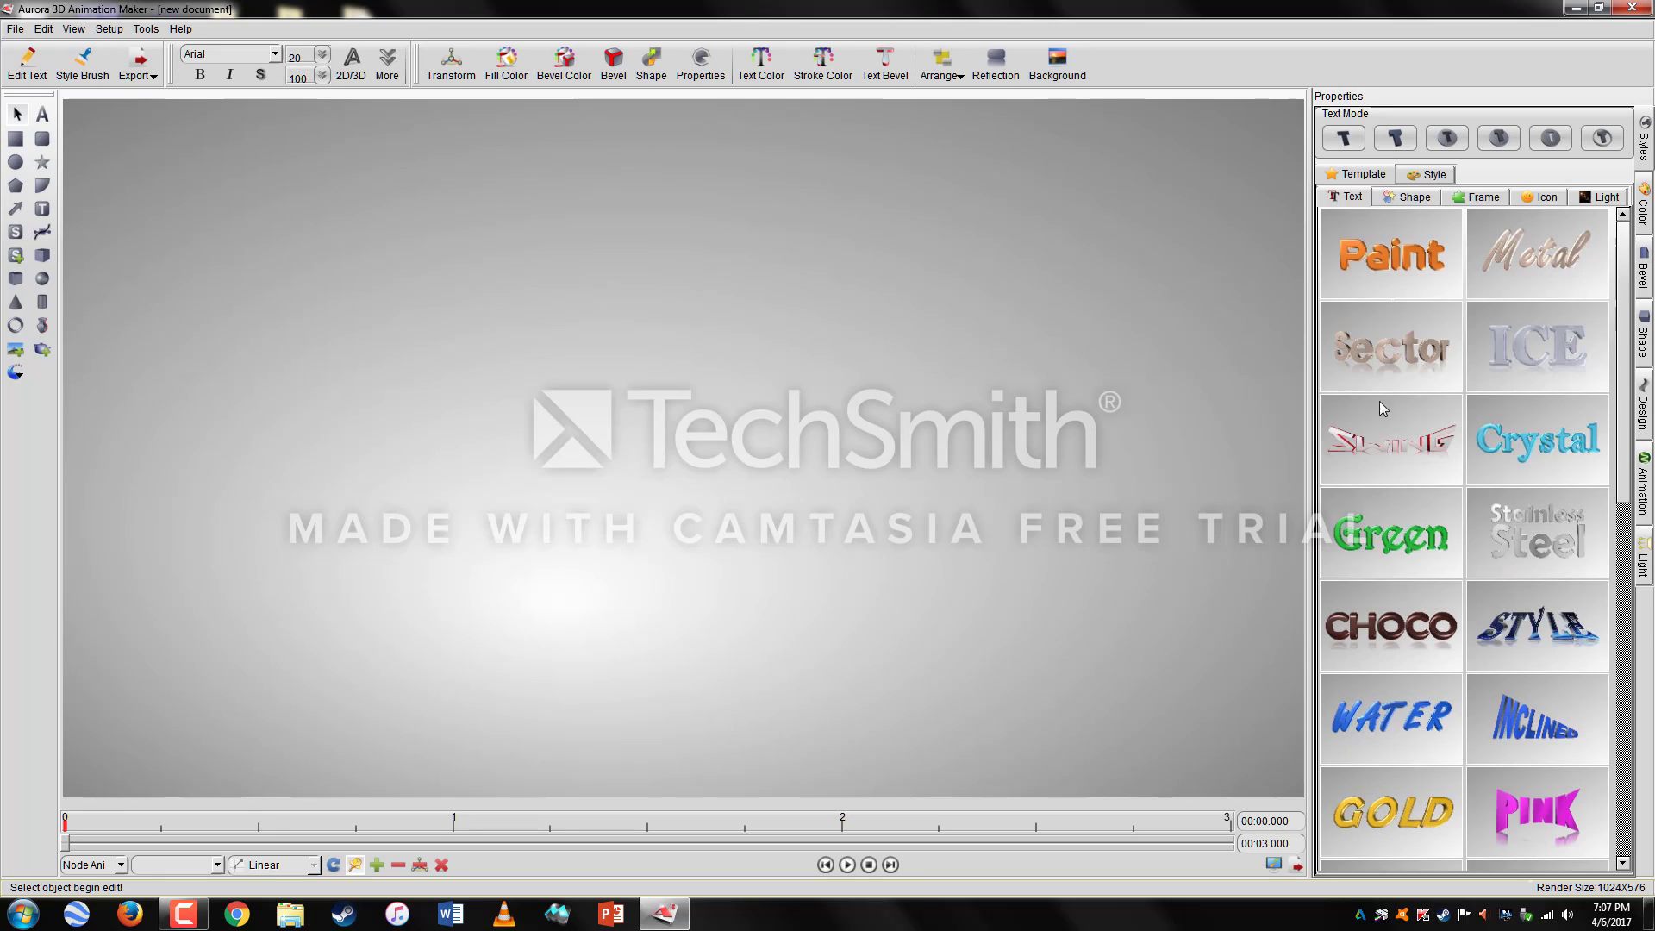
pyautogui.click(1383, 176)
# Step: Draw a large rounded rectangle across the middle of the canvas and increase its bevel height
pyautogui.rightClick(47, 142)
pyautogui.click(124, 172)
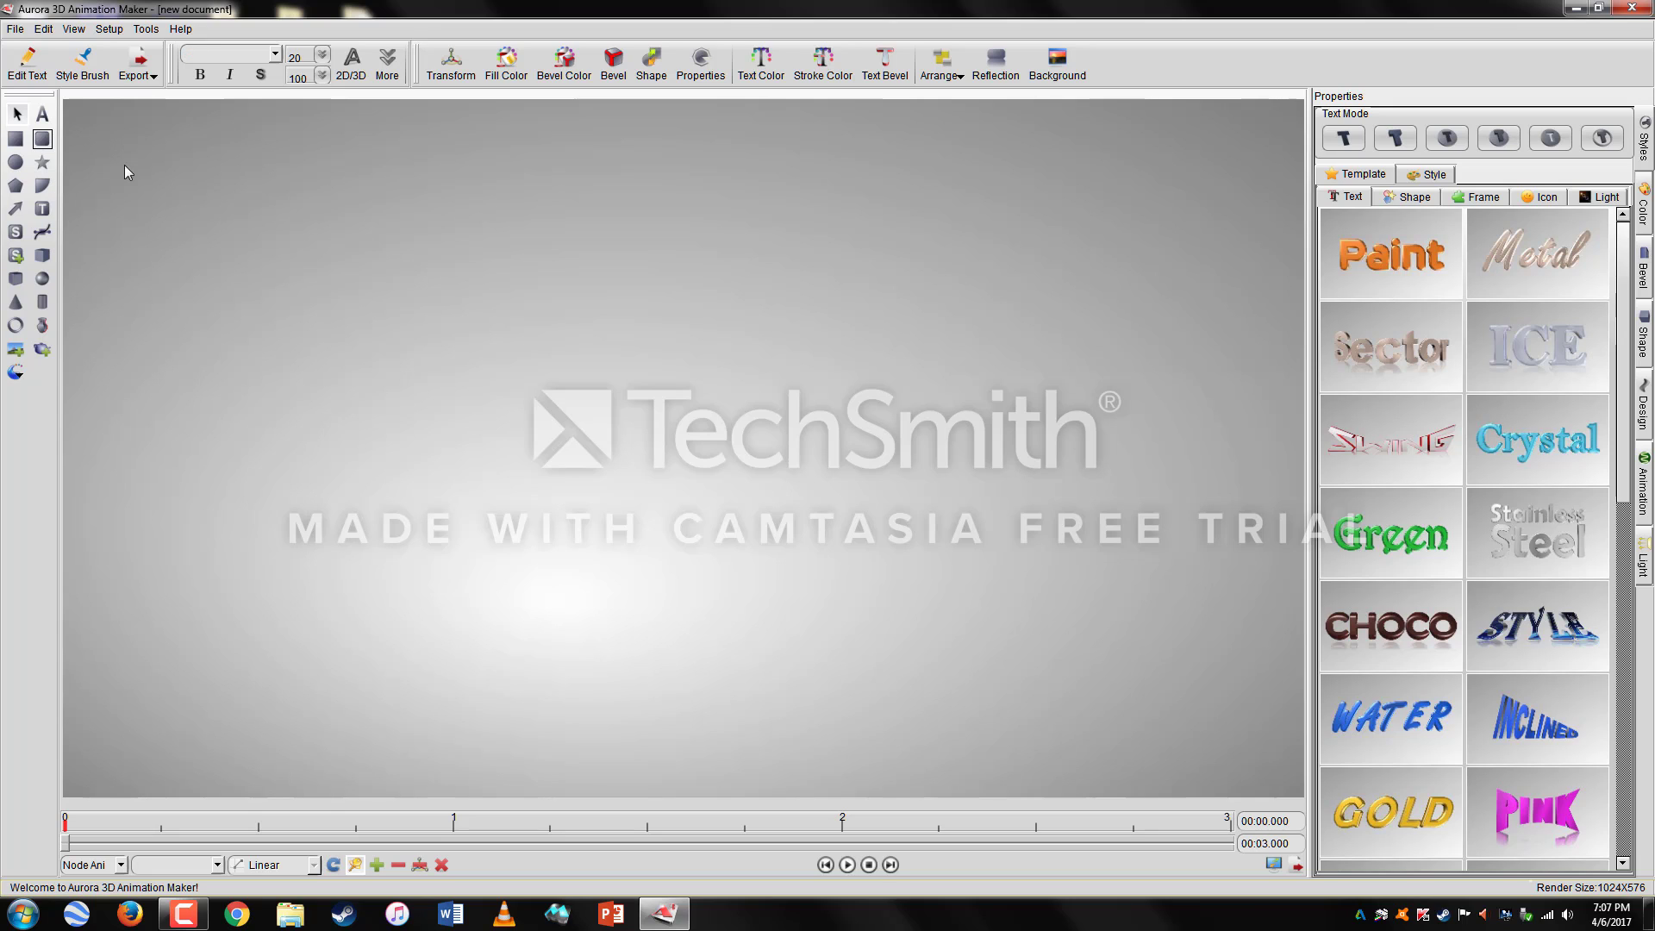
pyautogui.click(43, 138)
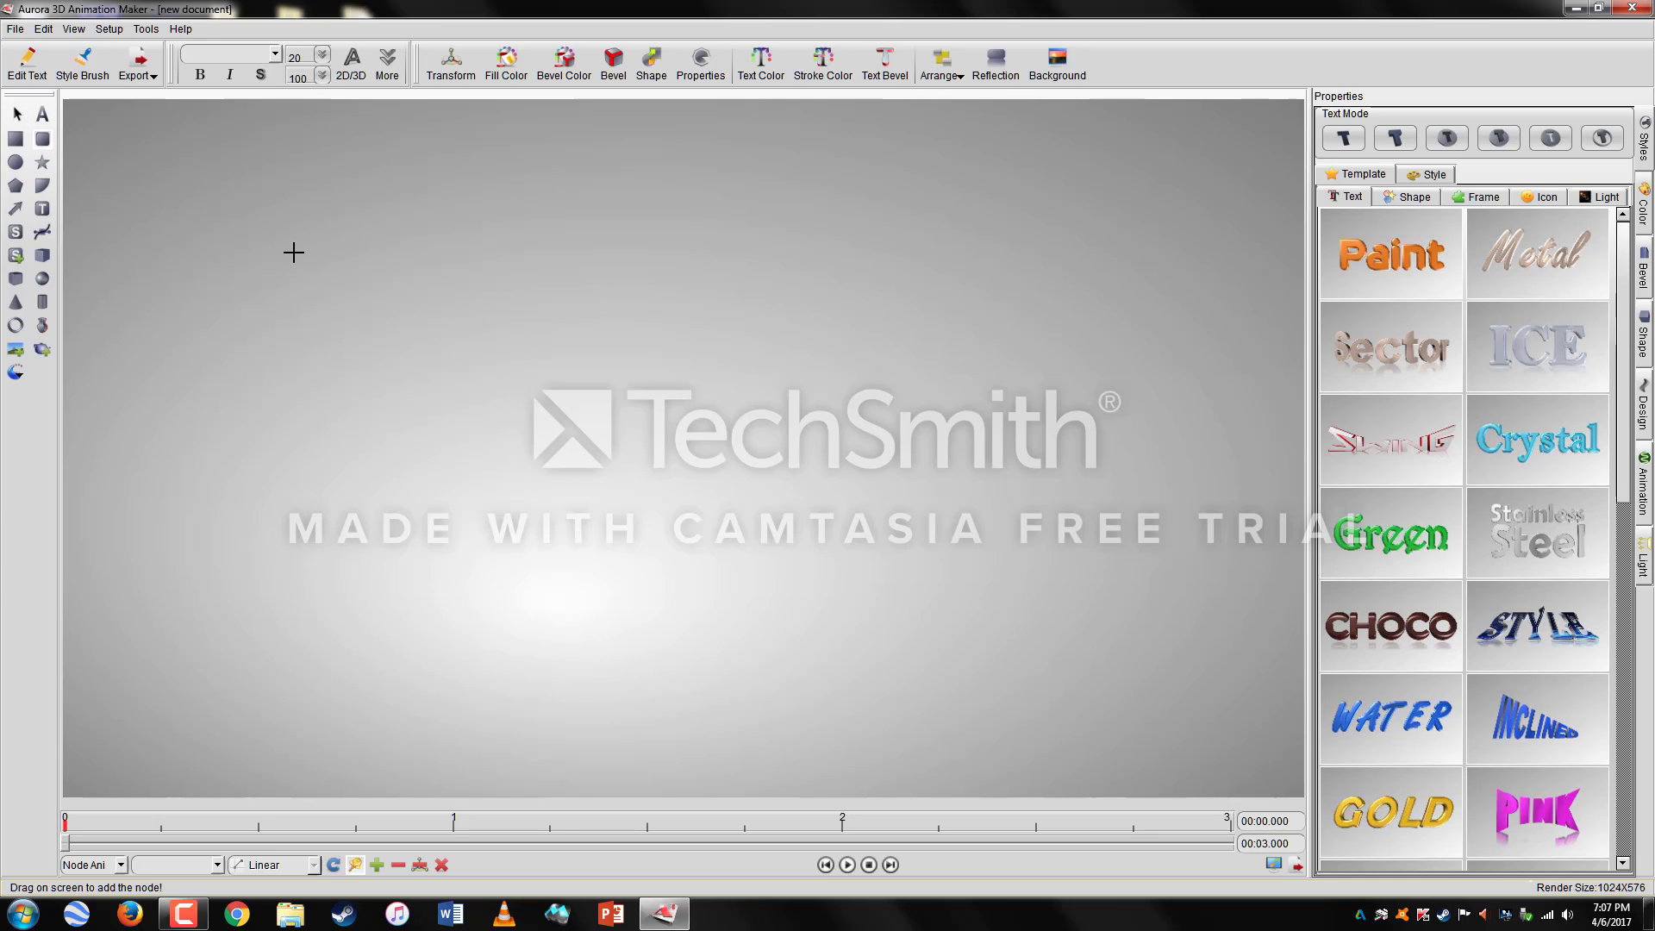
pyautogui.moveTo(285, 234)
pyautogui.mouseDown()
pyautogui.moveTo(436, 370)
pyautogui.moveTo(913, 543)
pyautogui.moveTo(1048, 614)
pyautogui.moveTo(1007, 642)
pyautogui.moveTo(1037, 633)
pyautogui.mouseUp()
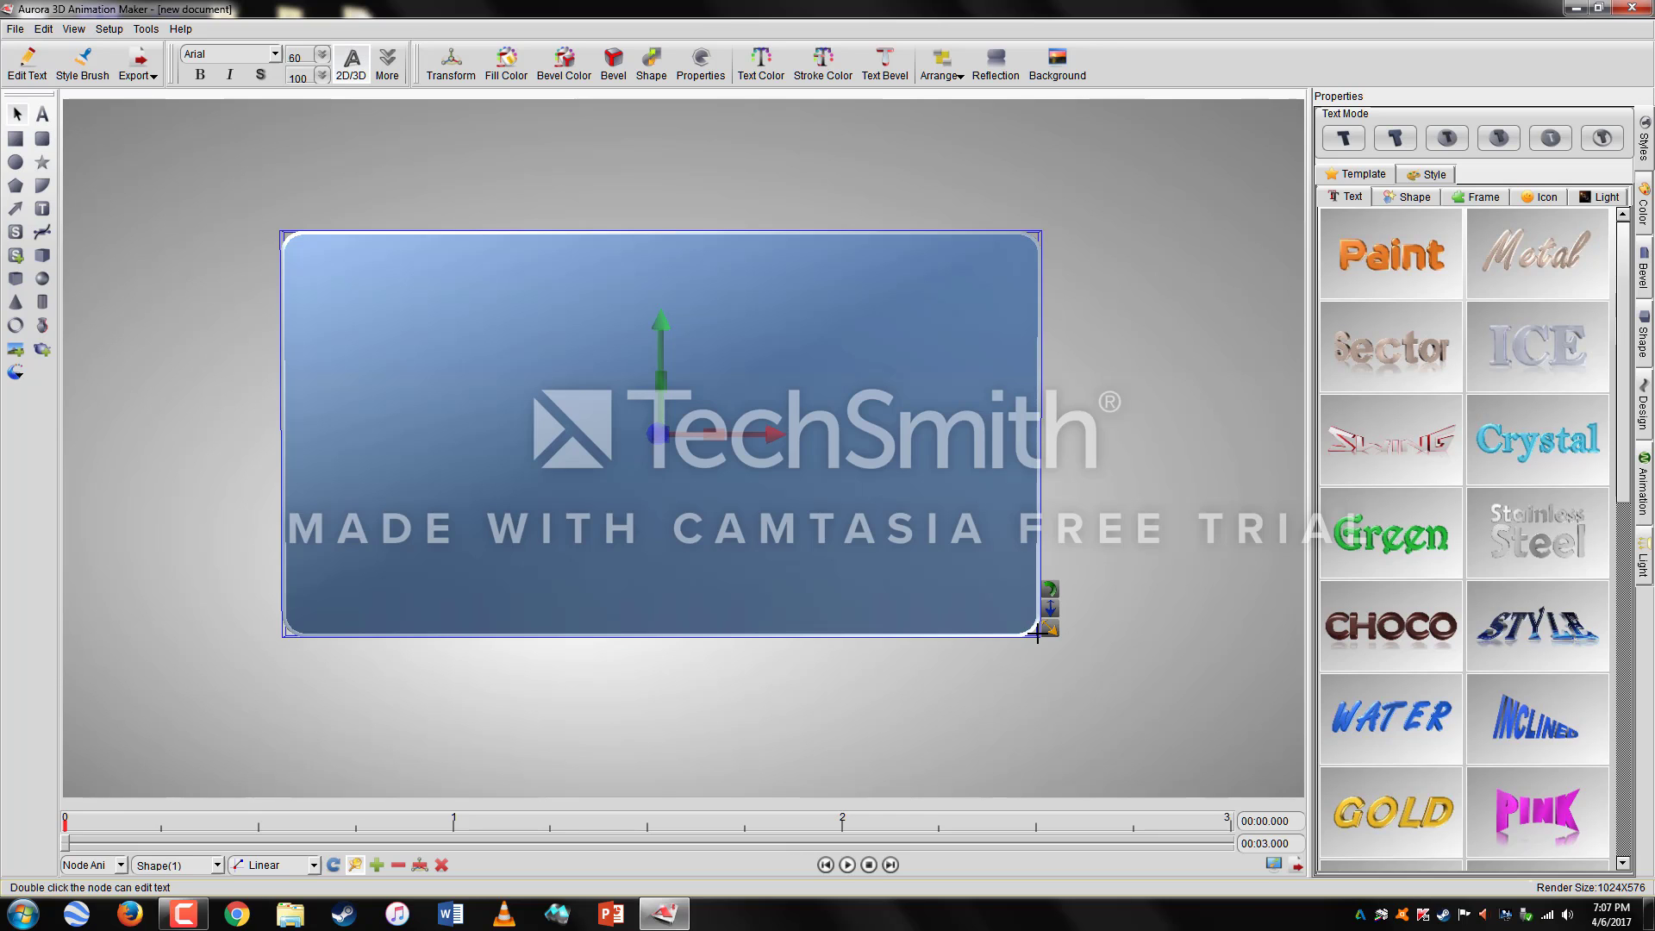
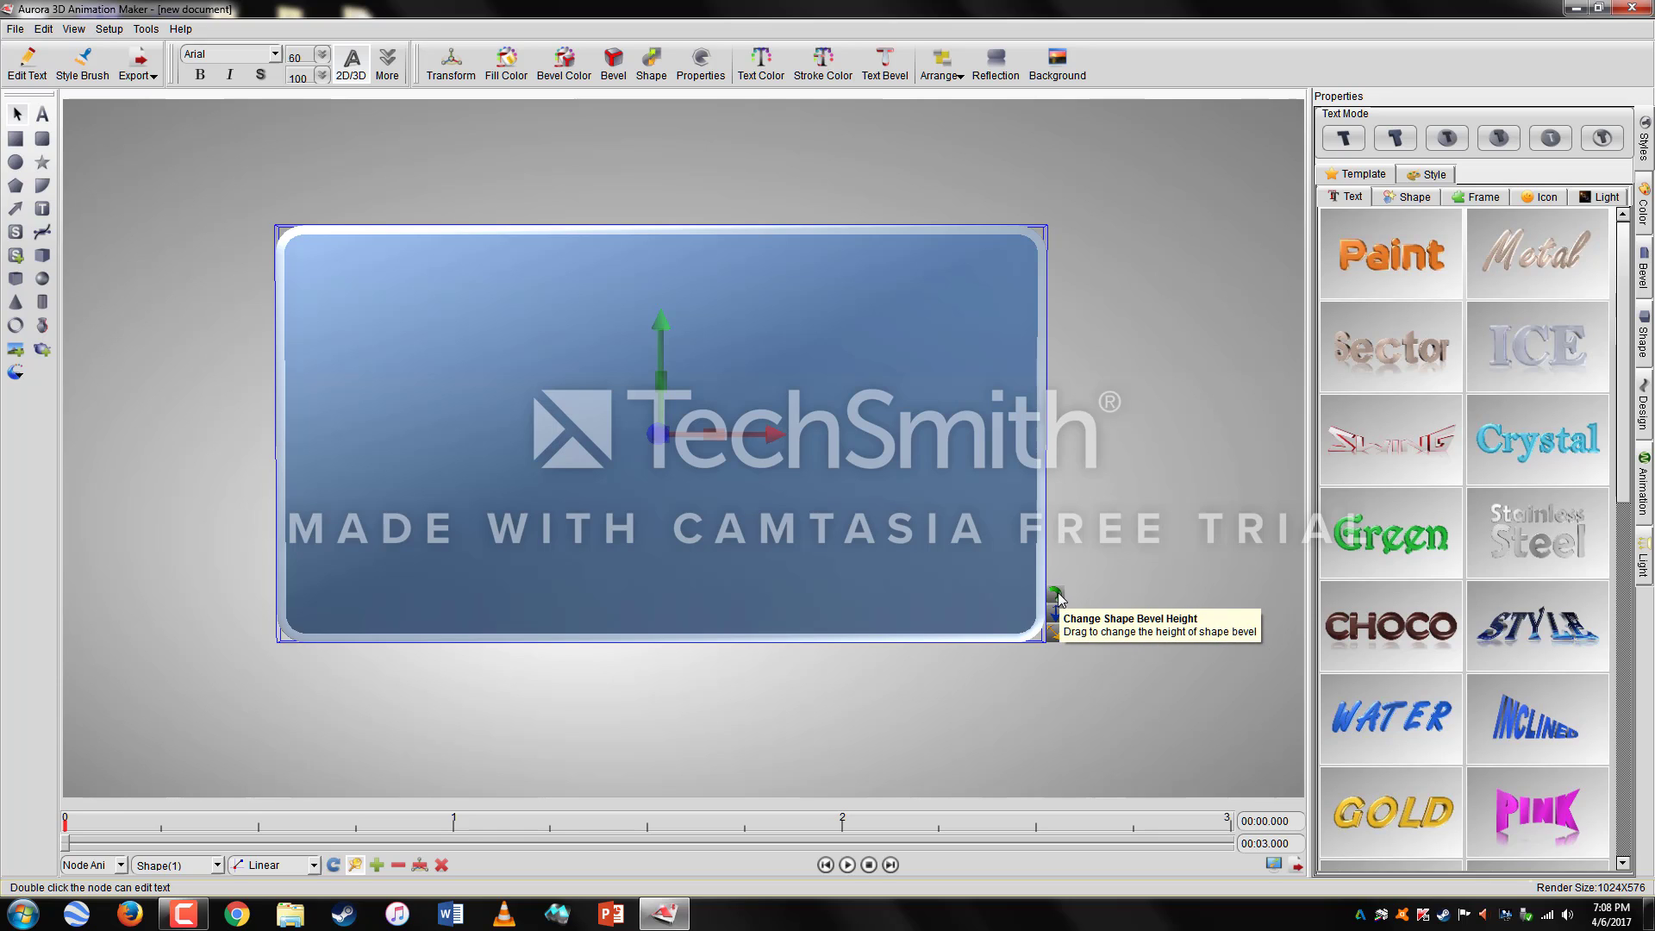
pyautogui.moveTo(1059, 596); pyautogui.dragTo(1088, 629)
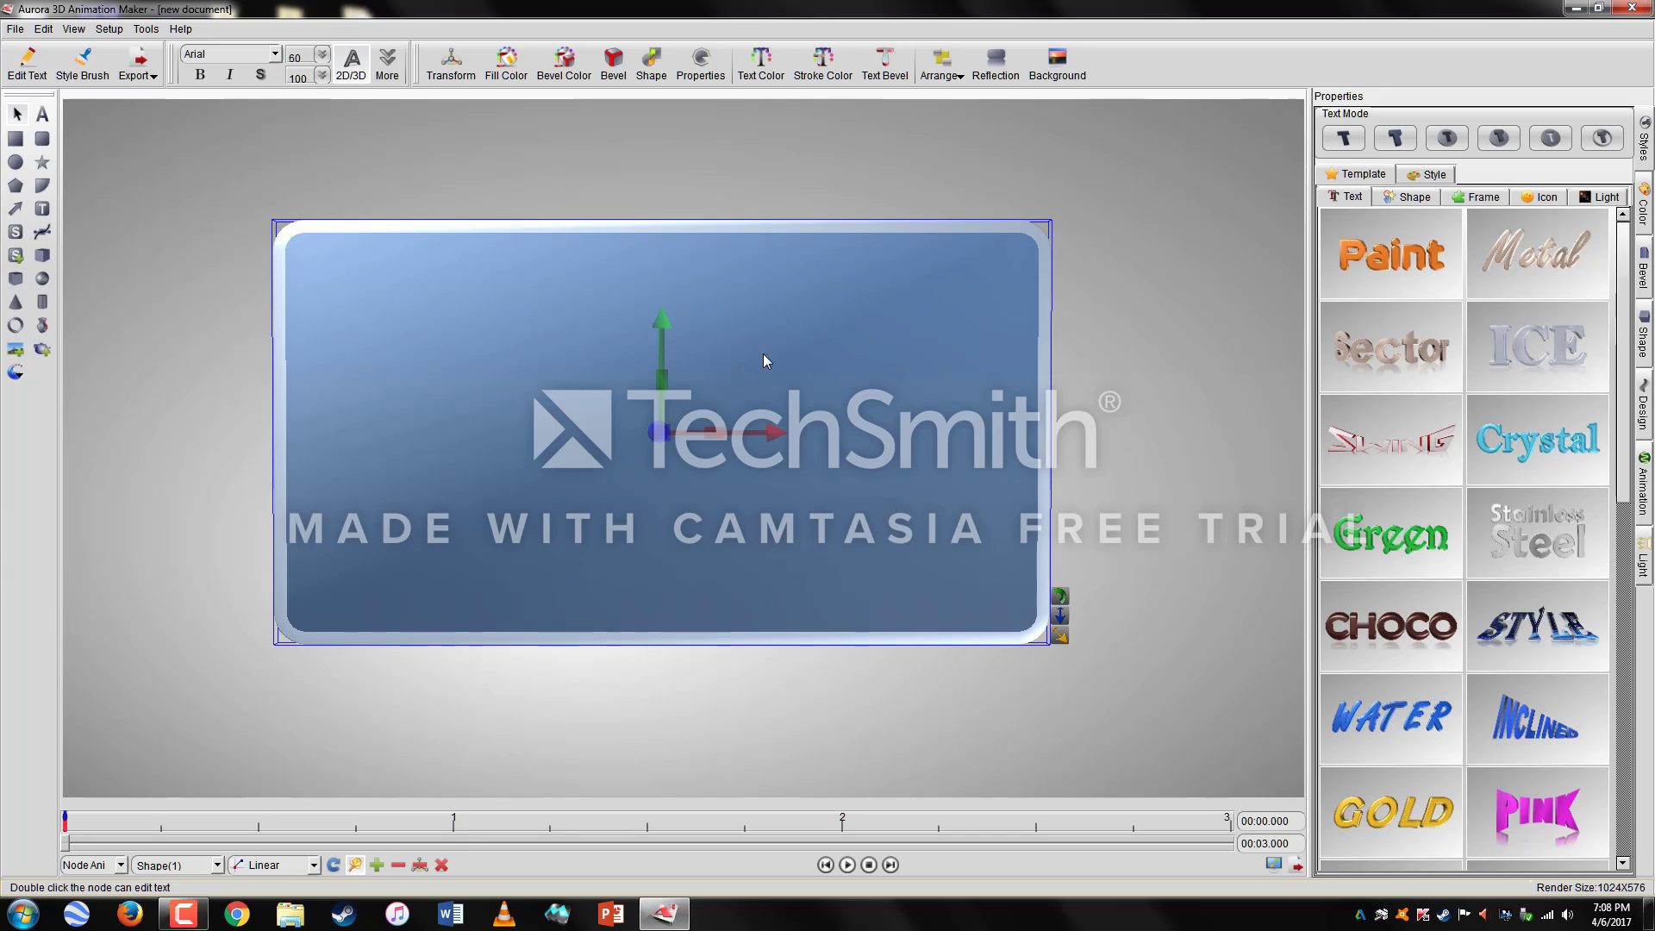
# Step: Apply the glossy dark blue shape style preset to the rounded rectangle
pyautogui.click(1434, 175)
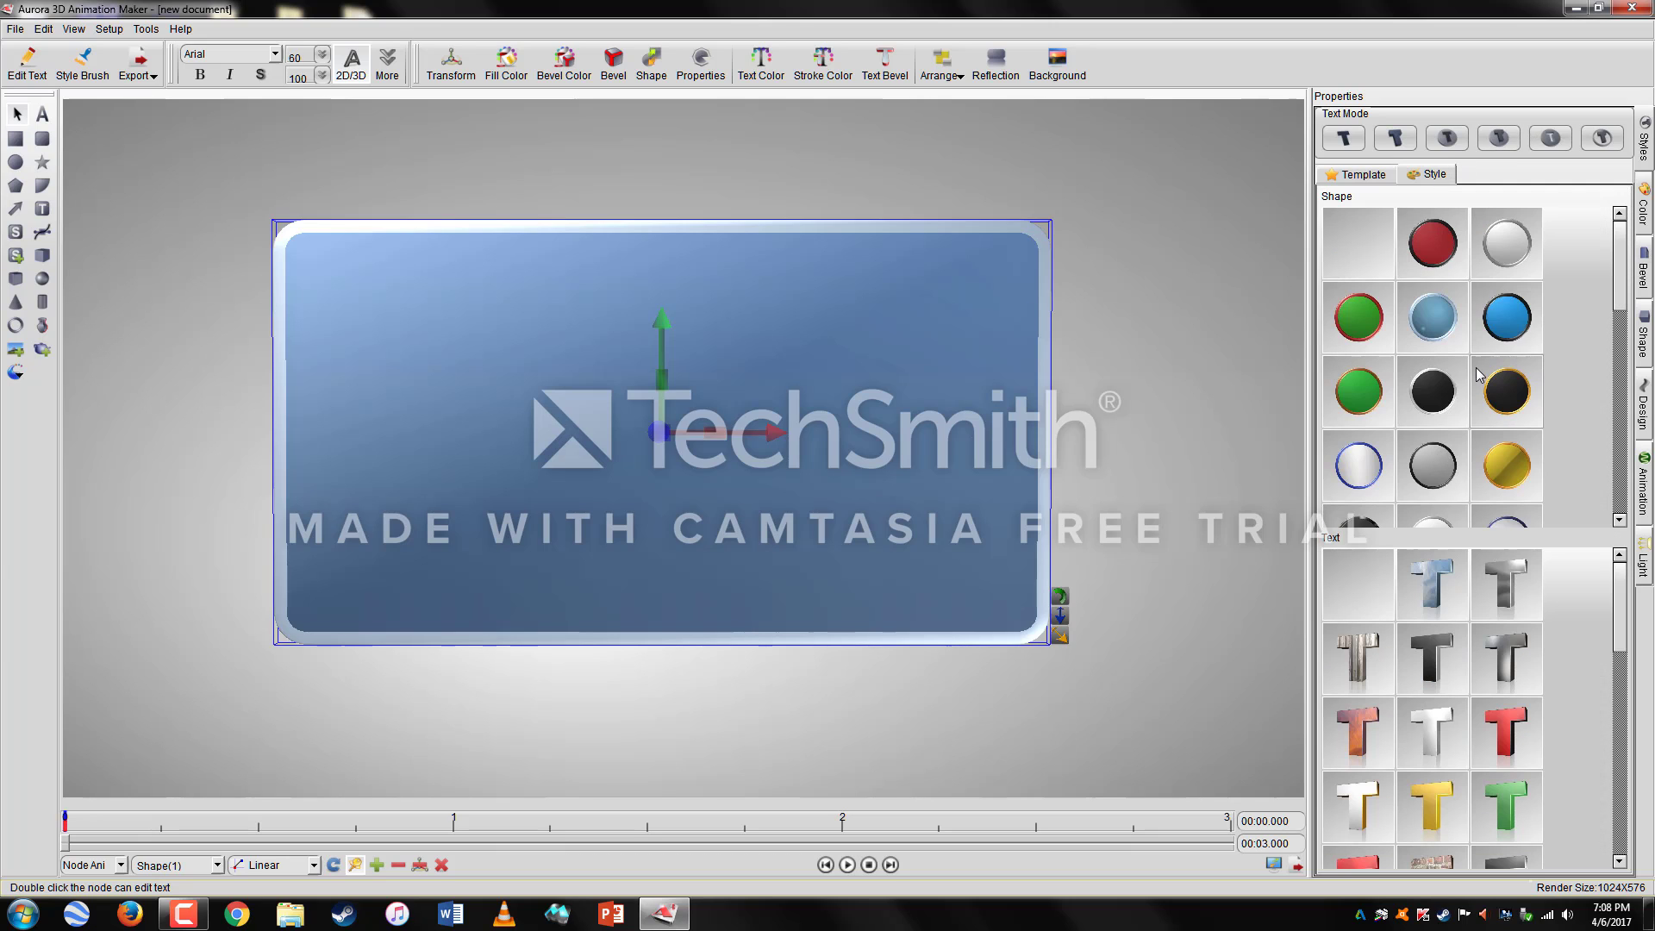
pyautogui.scroll(-3, 1477, 373)
pyautogui.scroll(3, 1477, 373)
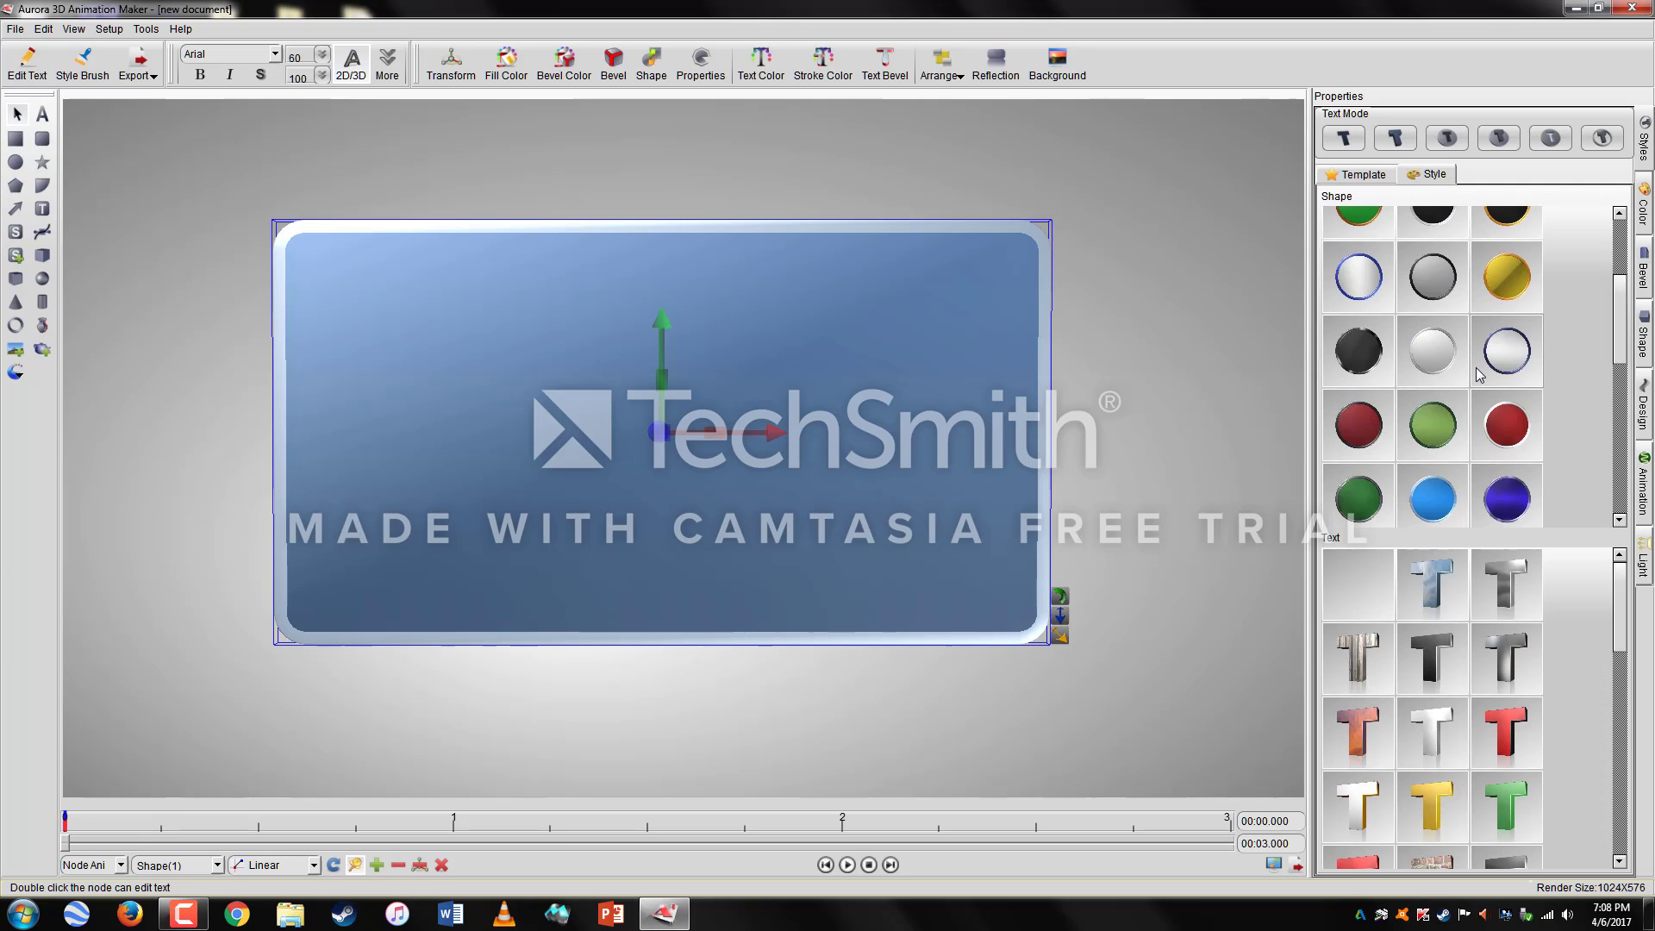
pyautogui.scroll(-3, 1449, 414)
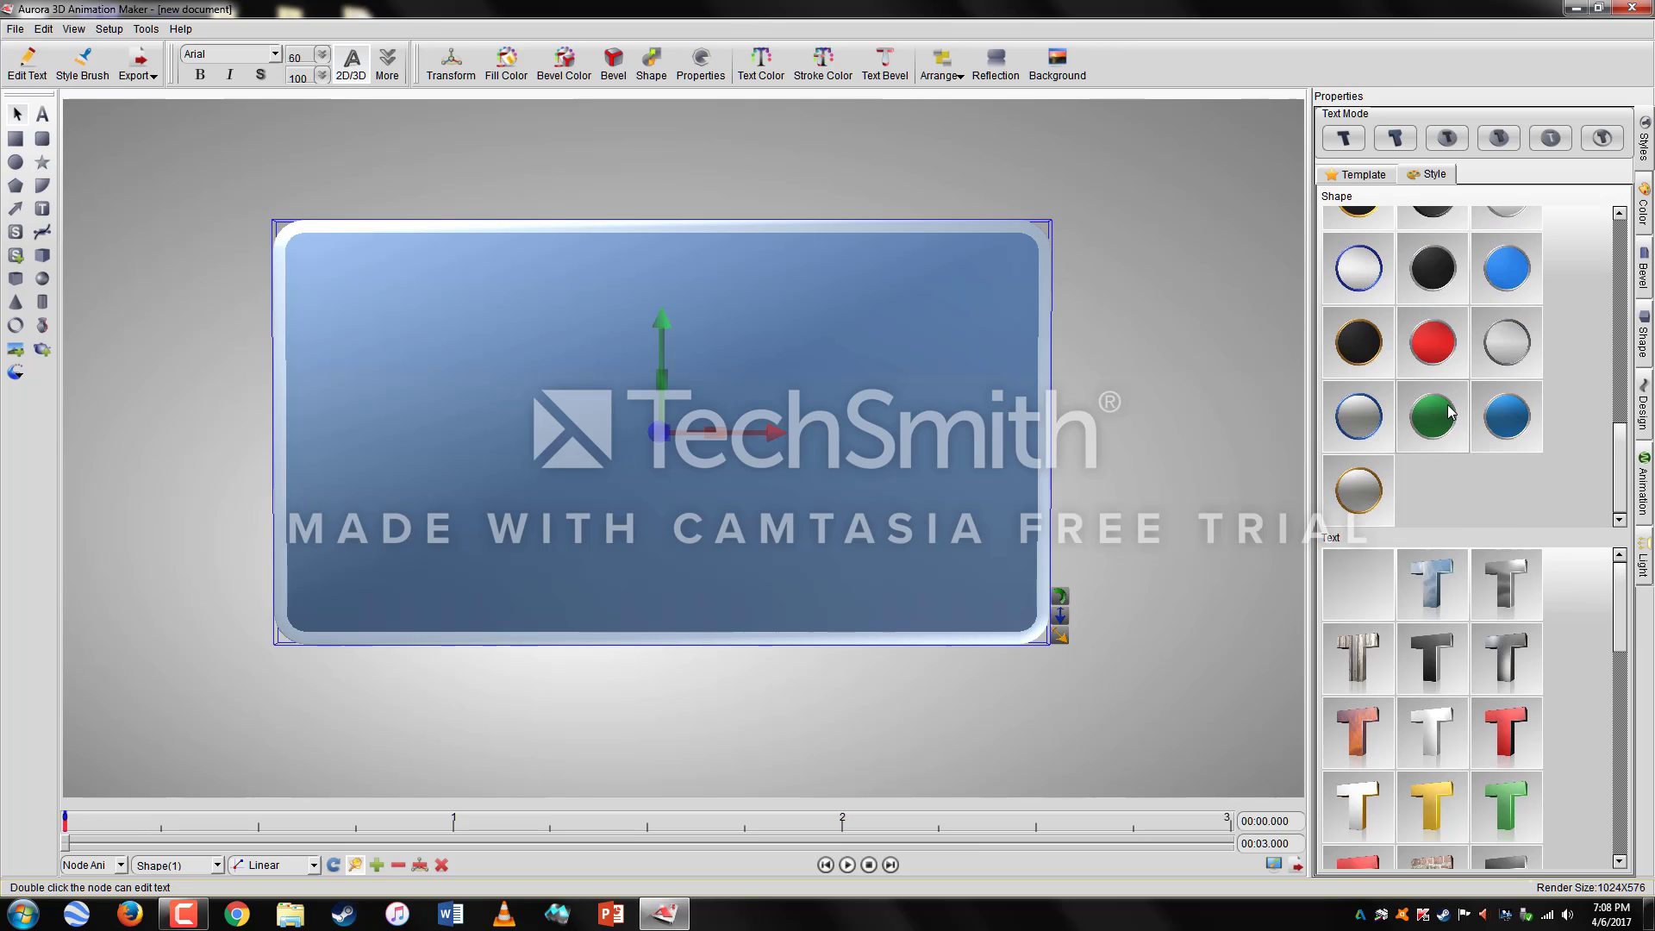
pyautogui.scroll(3, 1448, 413)
pyautogui.click(1507, 243)
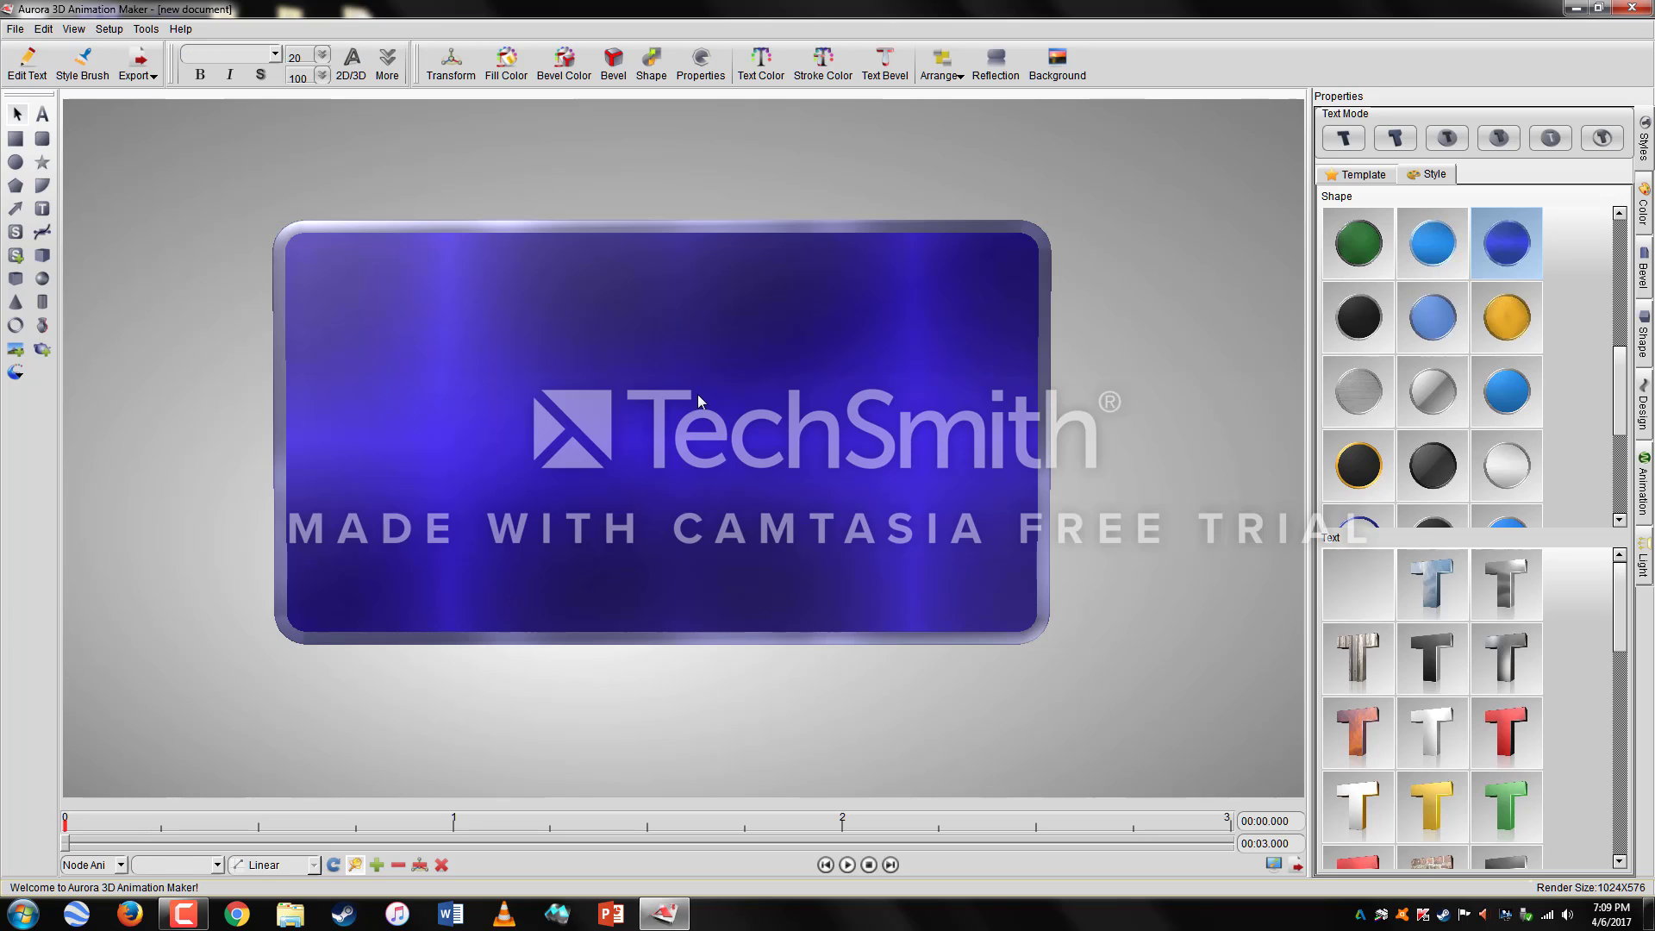
pyautogui.click(1231, 407)
pyautogui.click(874, 369)
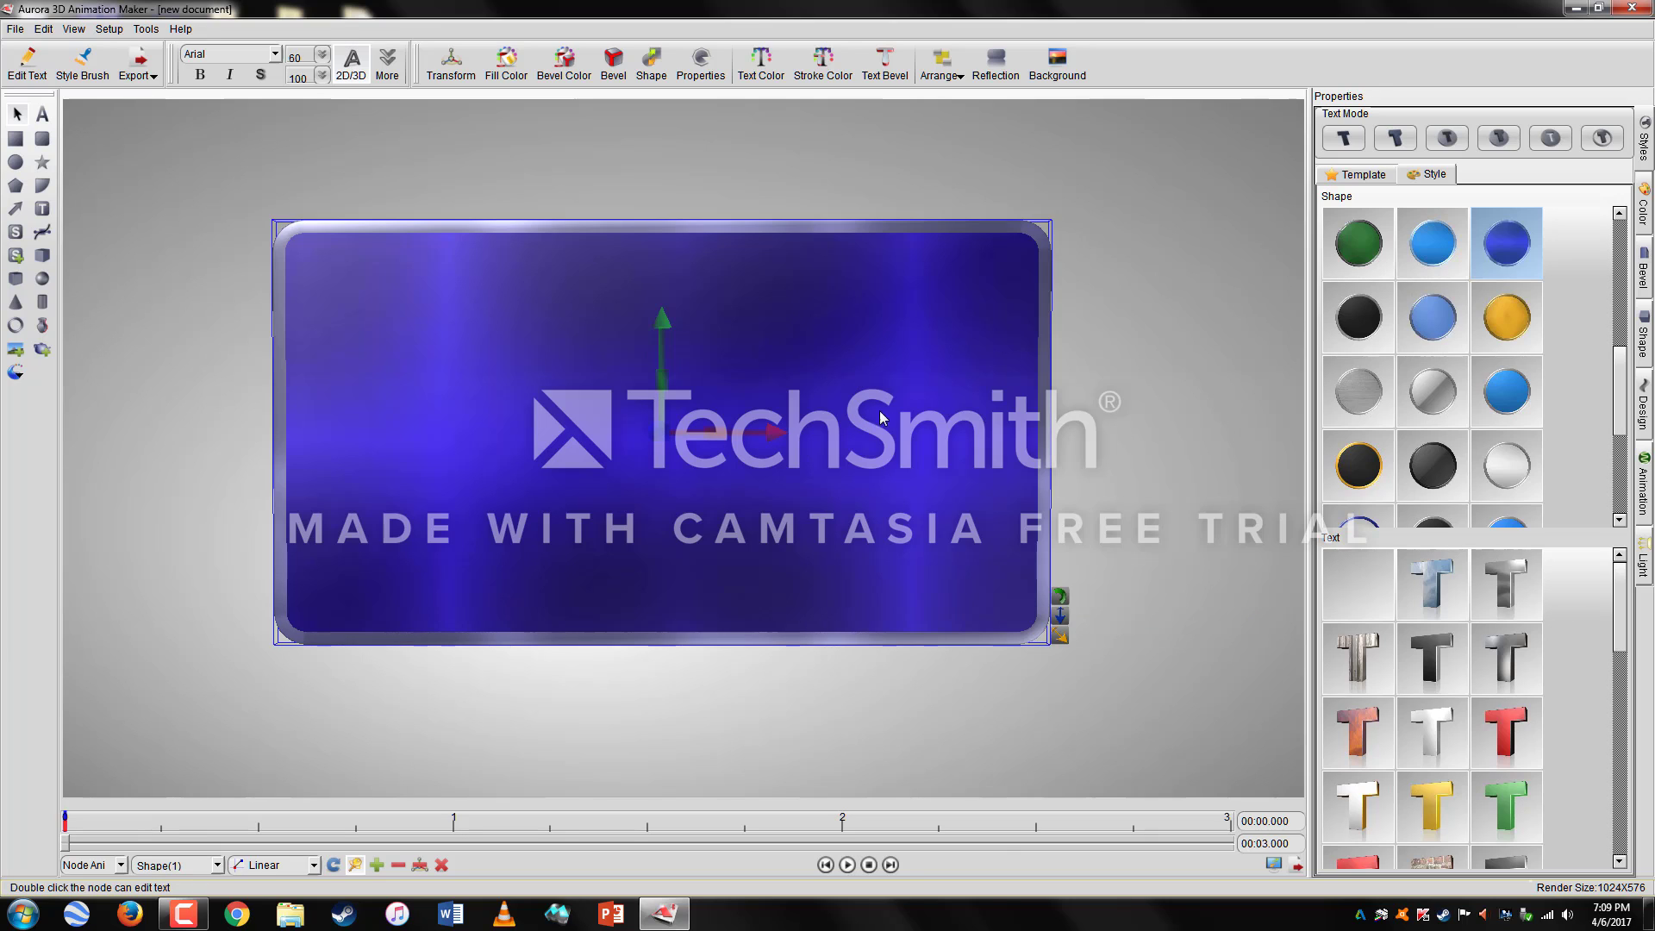
pyautogui.click(1142, 373)
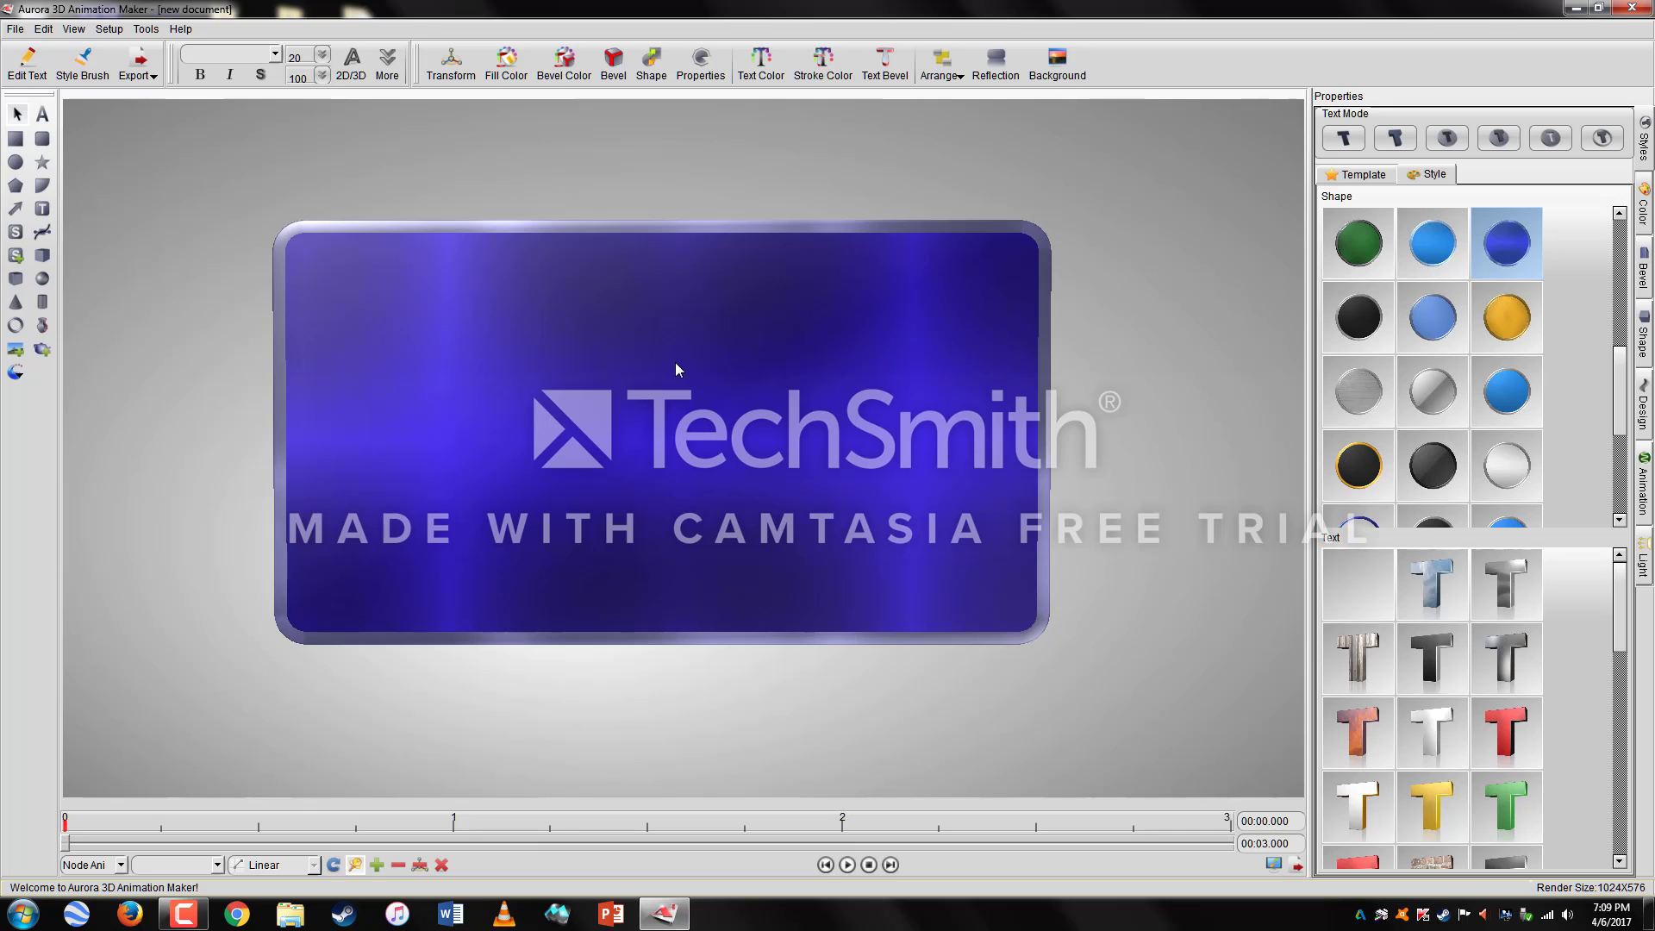
# Step: Add a 3D text object on the middle of the blue panel and change its wording to MAXLIN
pyautogui.click(41, 114)
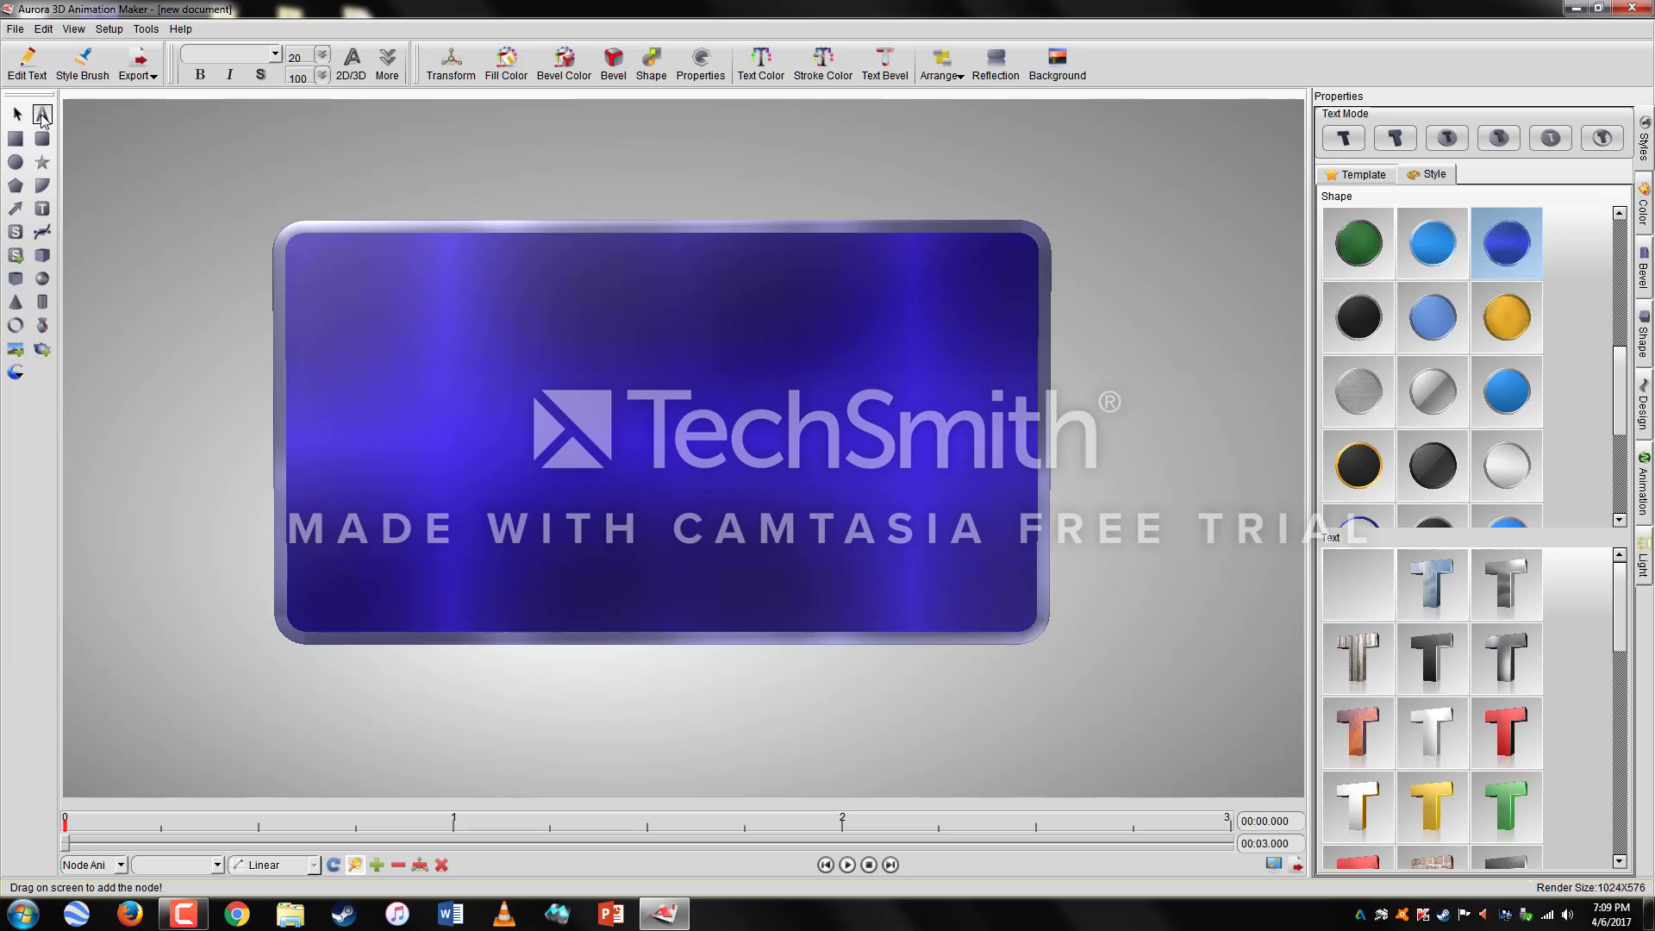
pyautogui.click(664, 403)
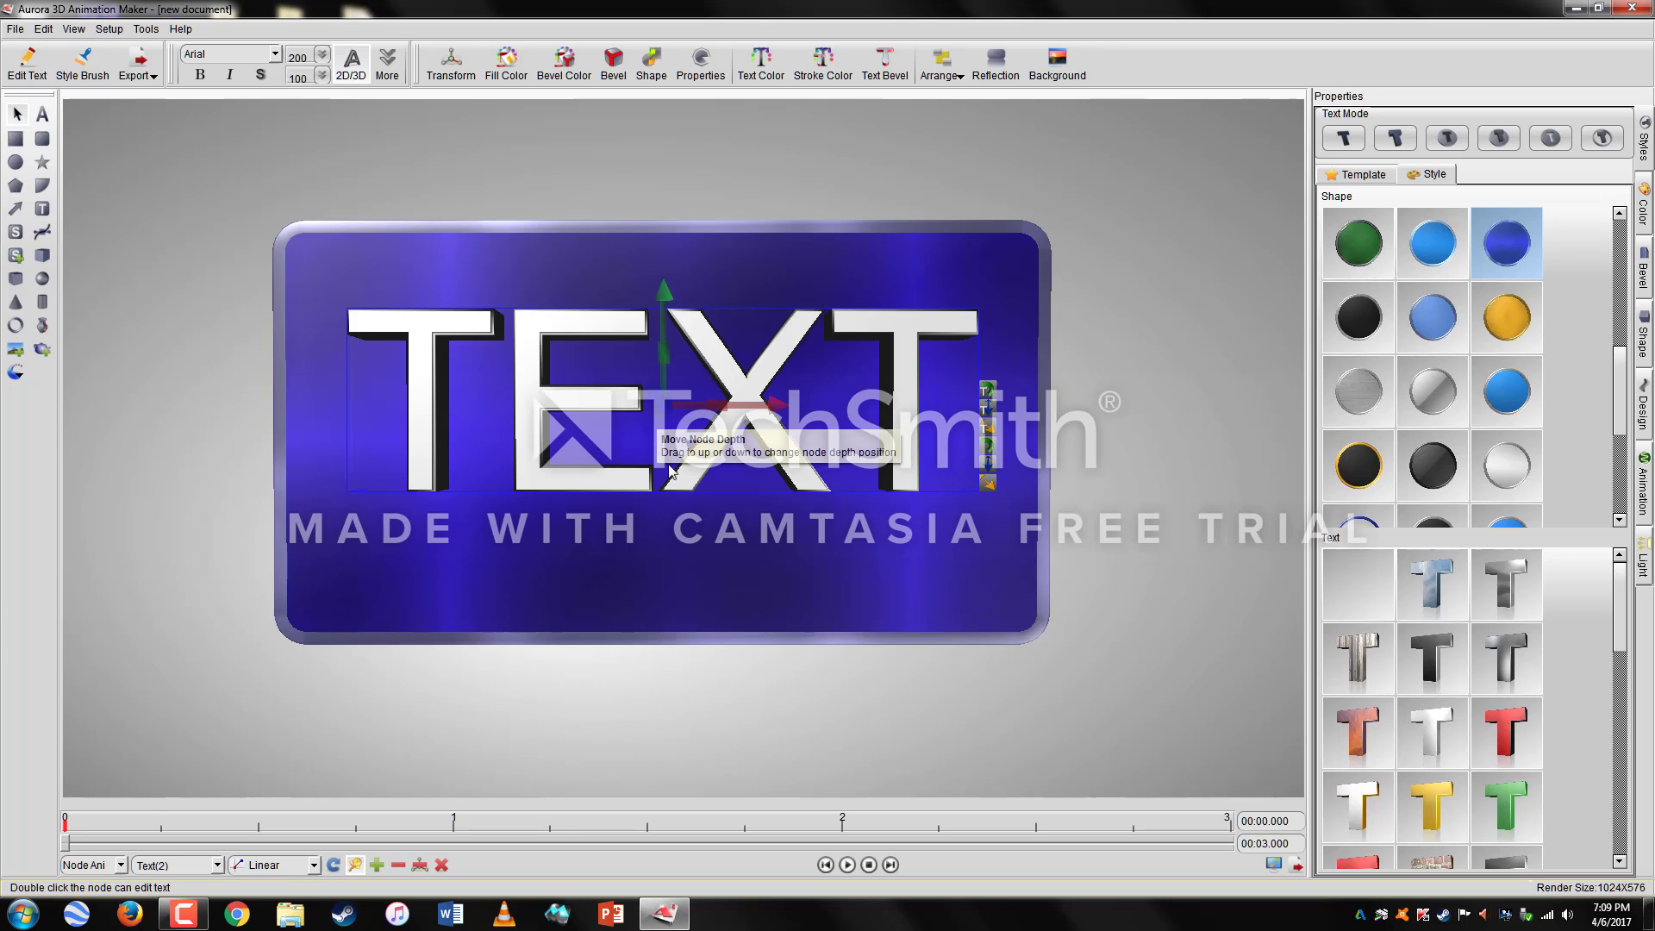
pyautogui.doubleClick(912, 414)
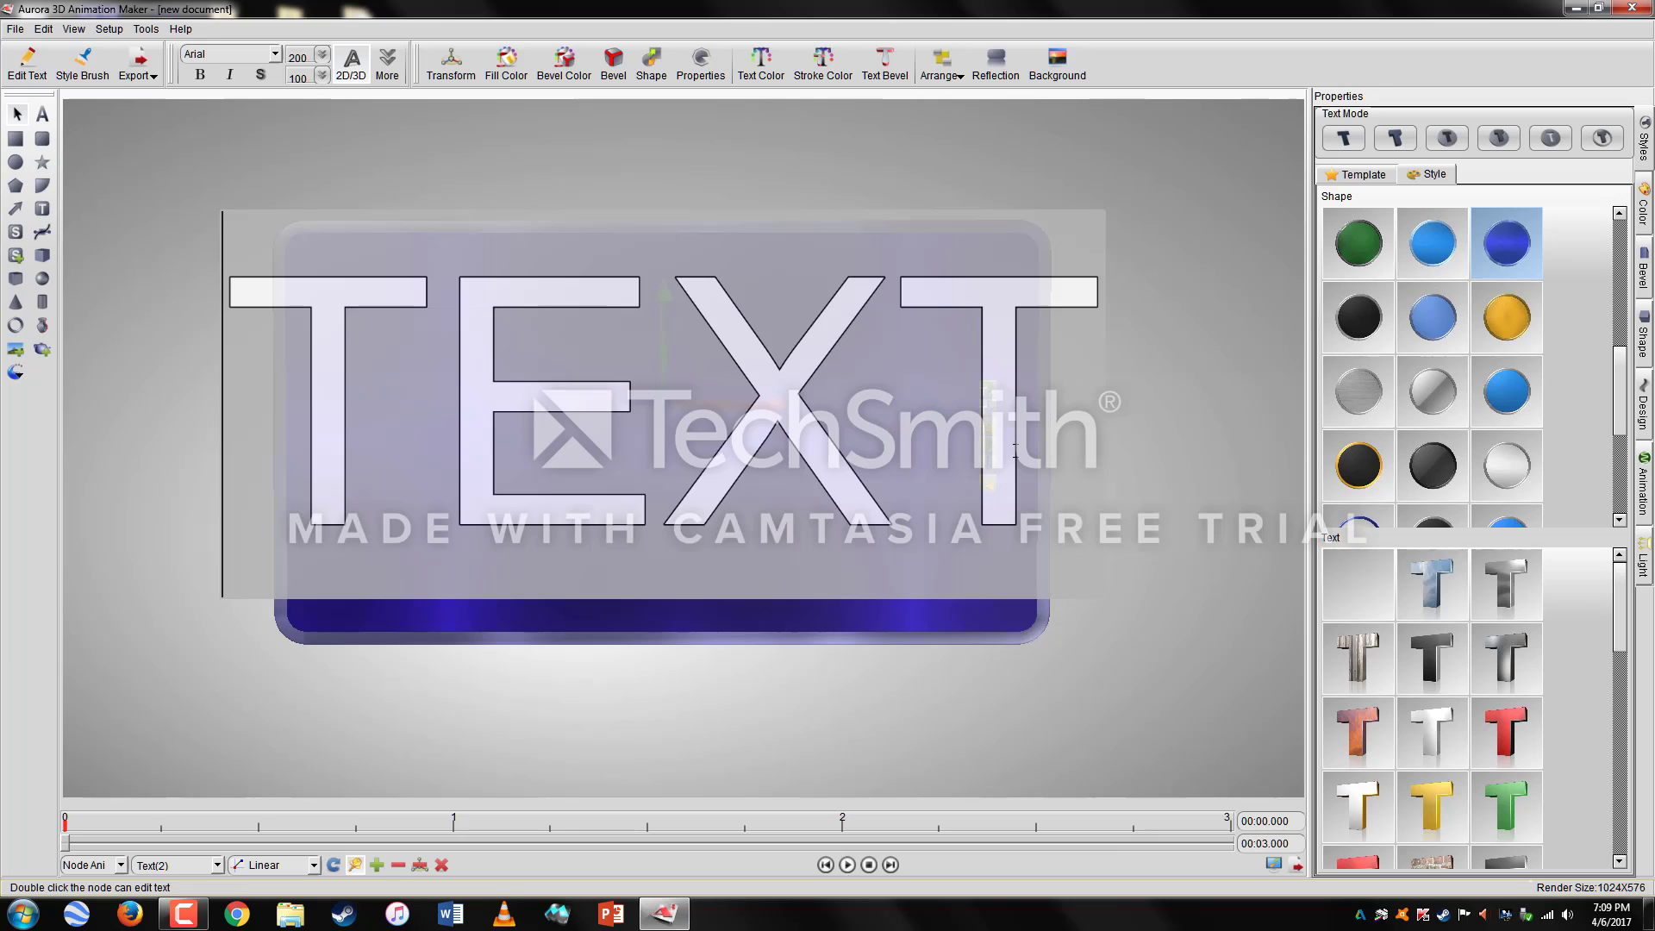
pyautogui.moveTo(1014, 449); pyautogui.dragTo(158, 508)
pyautogui.press('BackSpace')
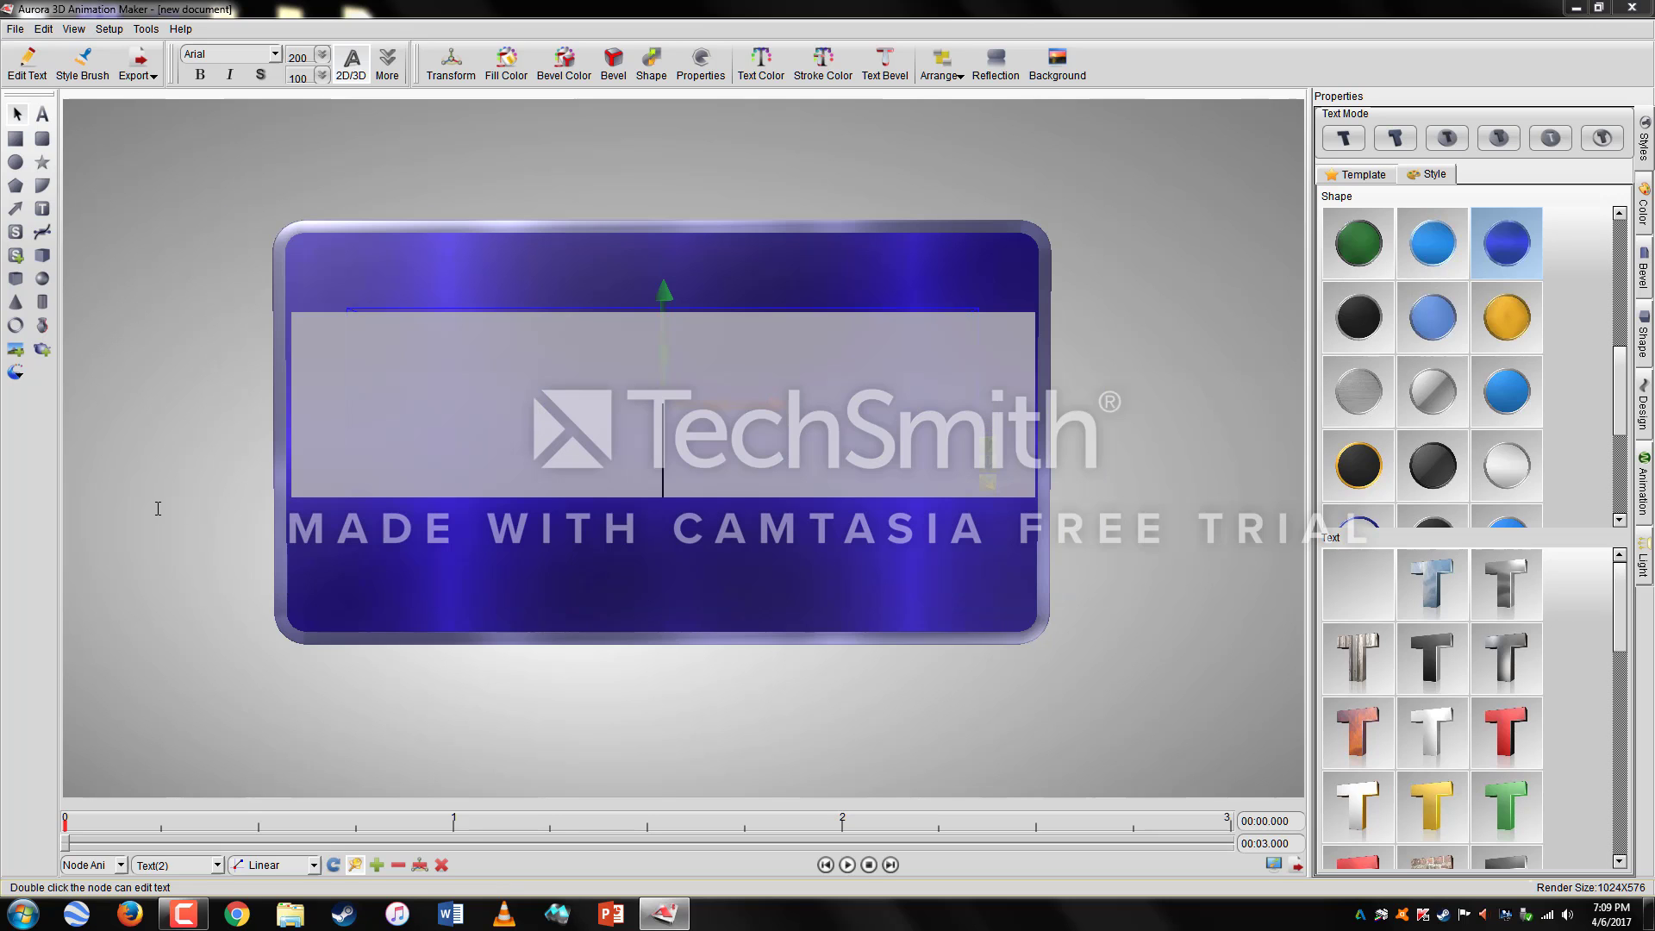
pyautogui.write('MAX')
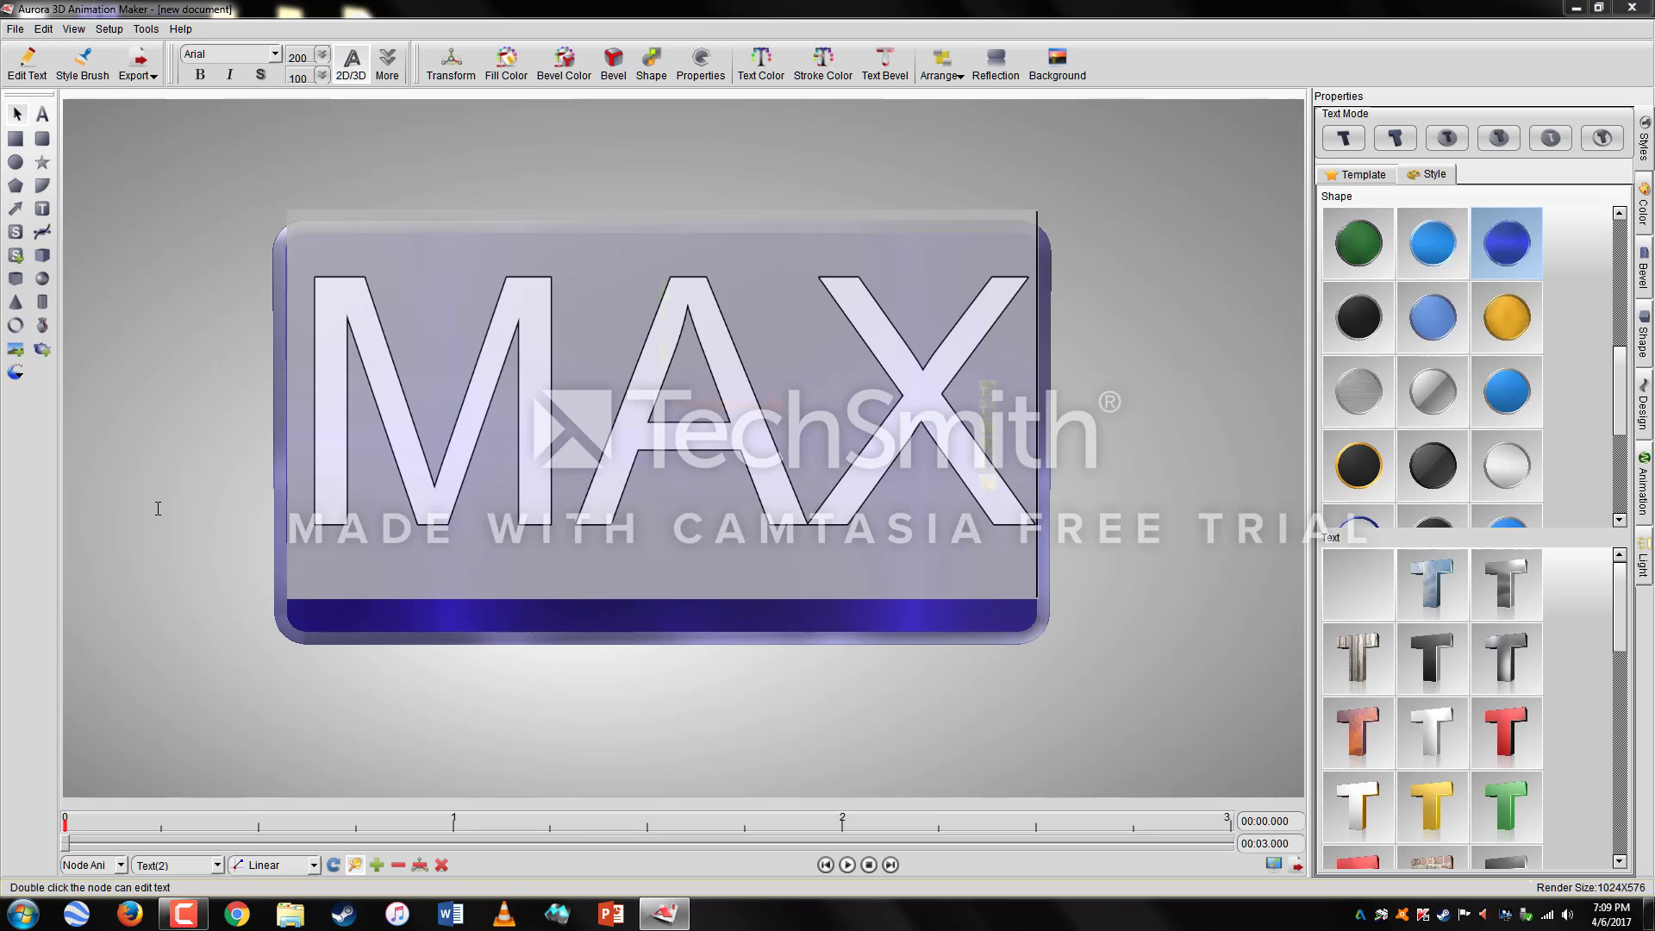
pyautogui.write('LIN')
pyautogui.click(158, 508)
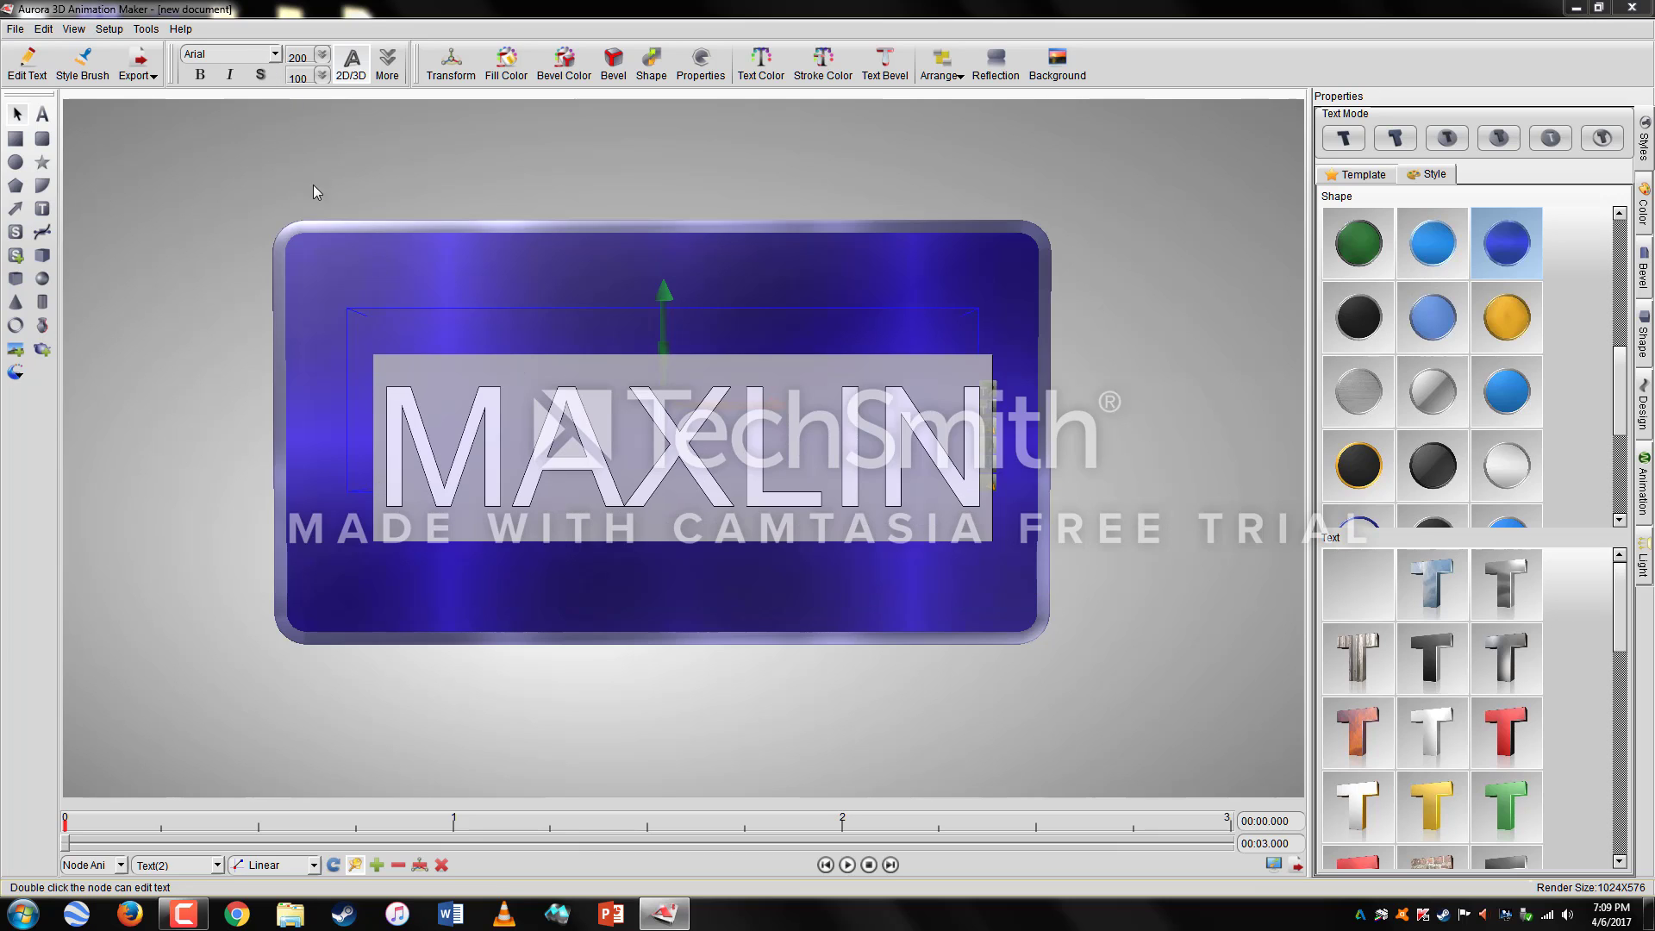
# Step: Set the font of the MAXLIN text to Impact
pyautogui.click(274, 56)
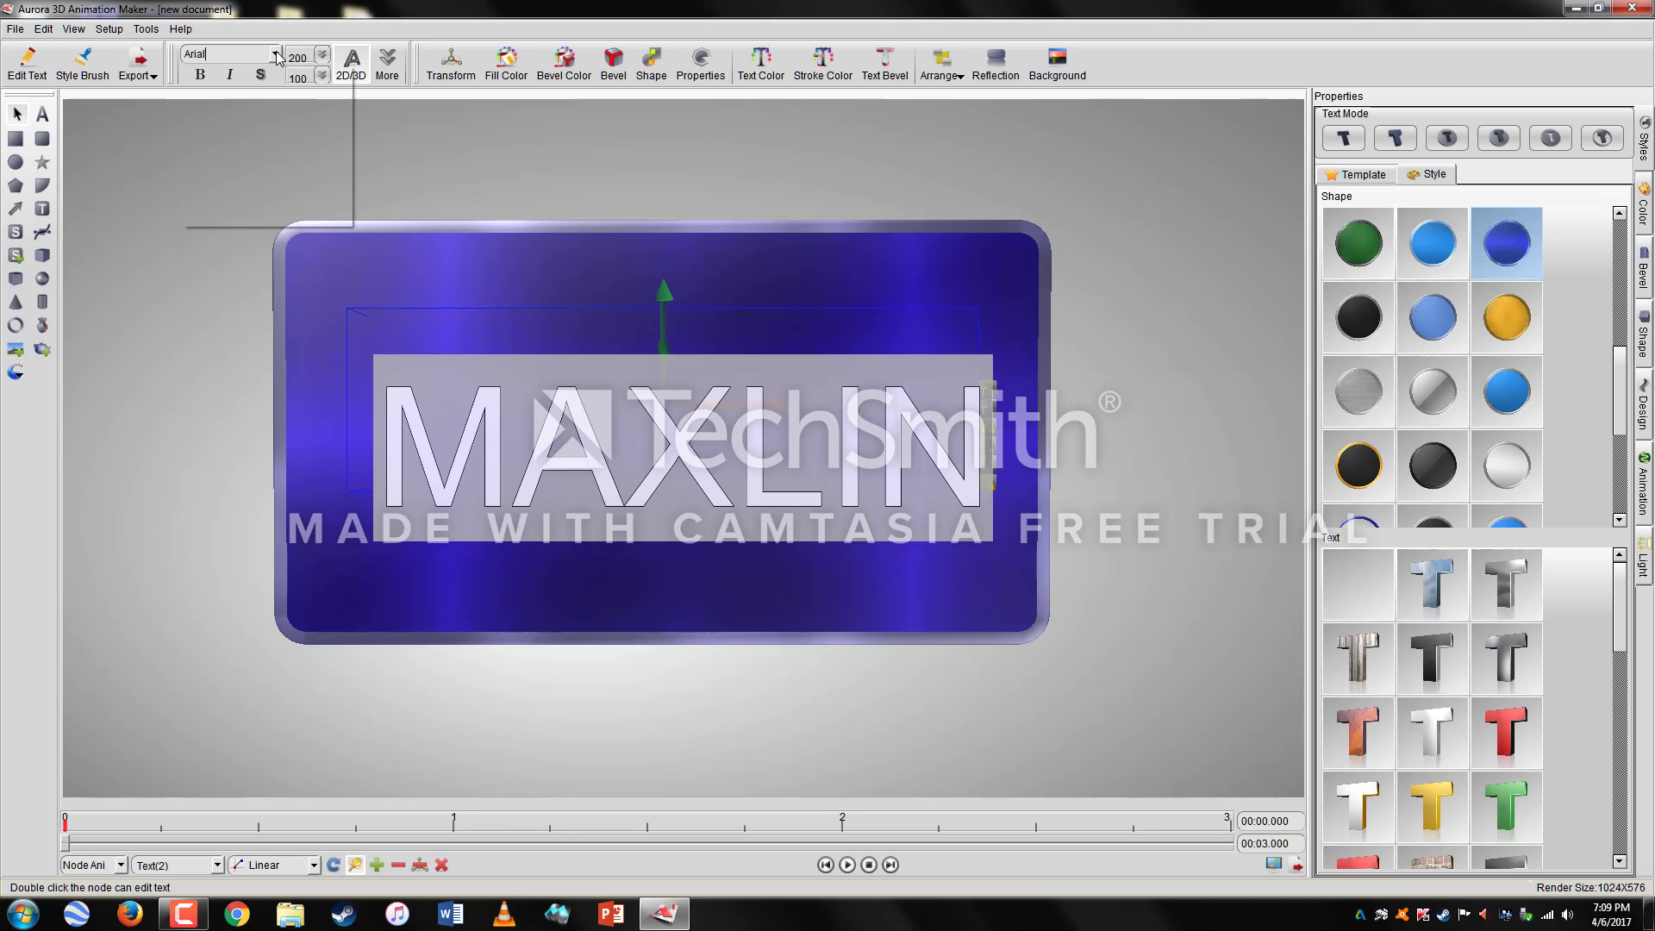
pyautogui.scroll(-3, 254, 59)
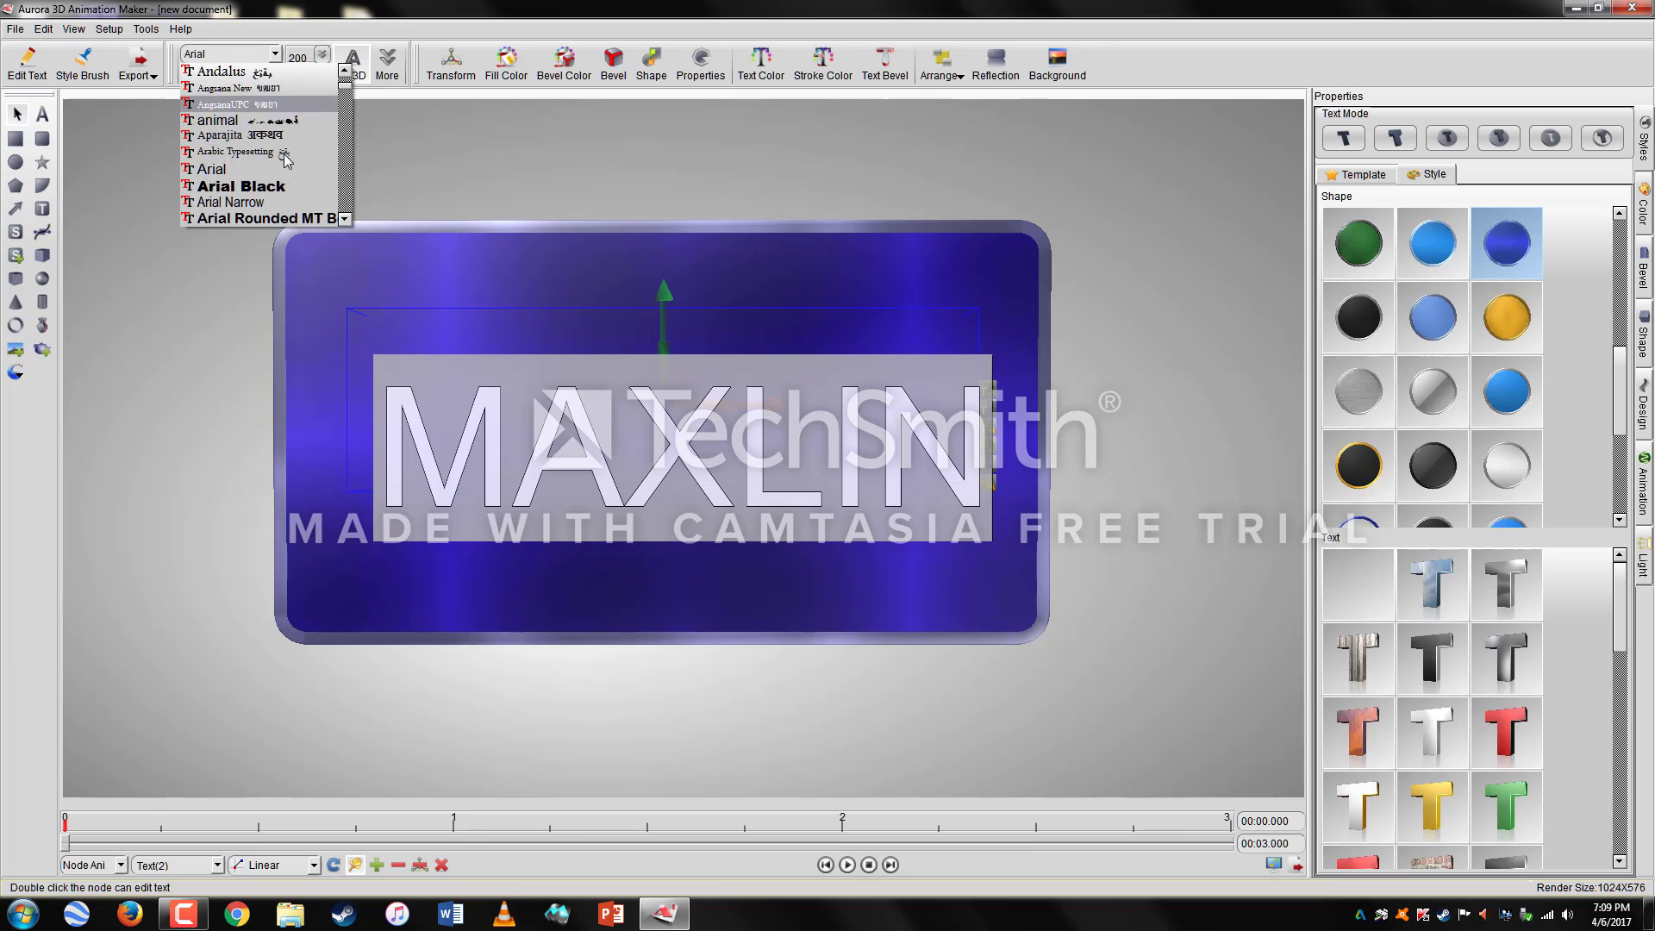
pyautogui.click(241, 53)
pyautogui.press('BackSpace')
pyautogui.press('BackSpace')
pyautogui.press('BackSpace')
pyautogui.press('BackSpace')
pyautogui.press('BackSpace')
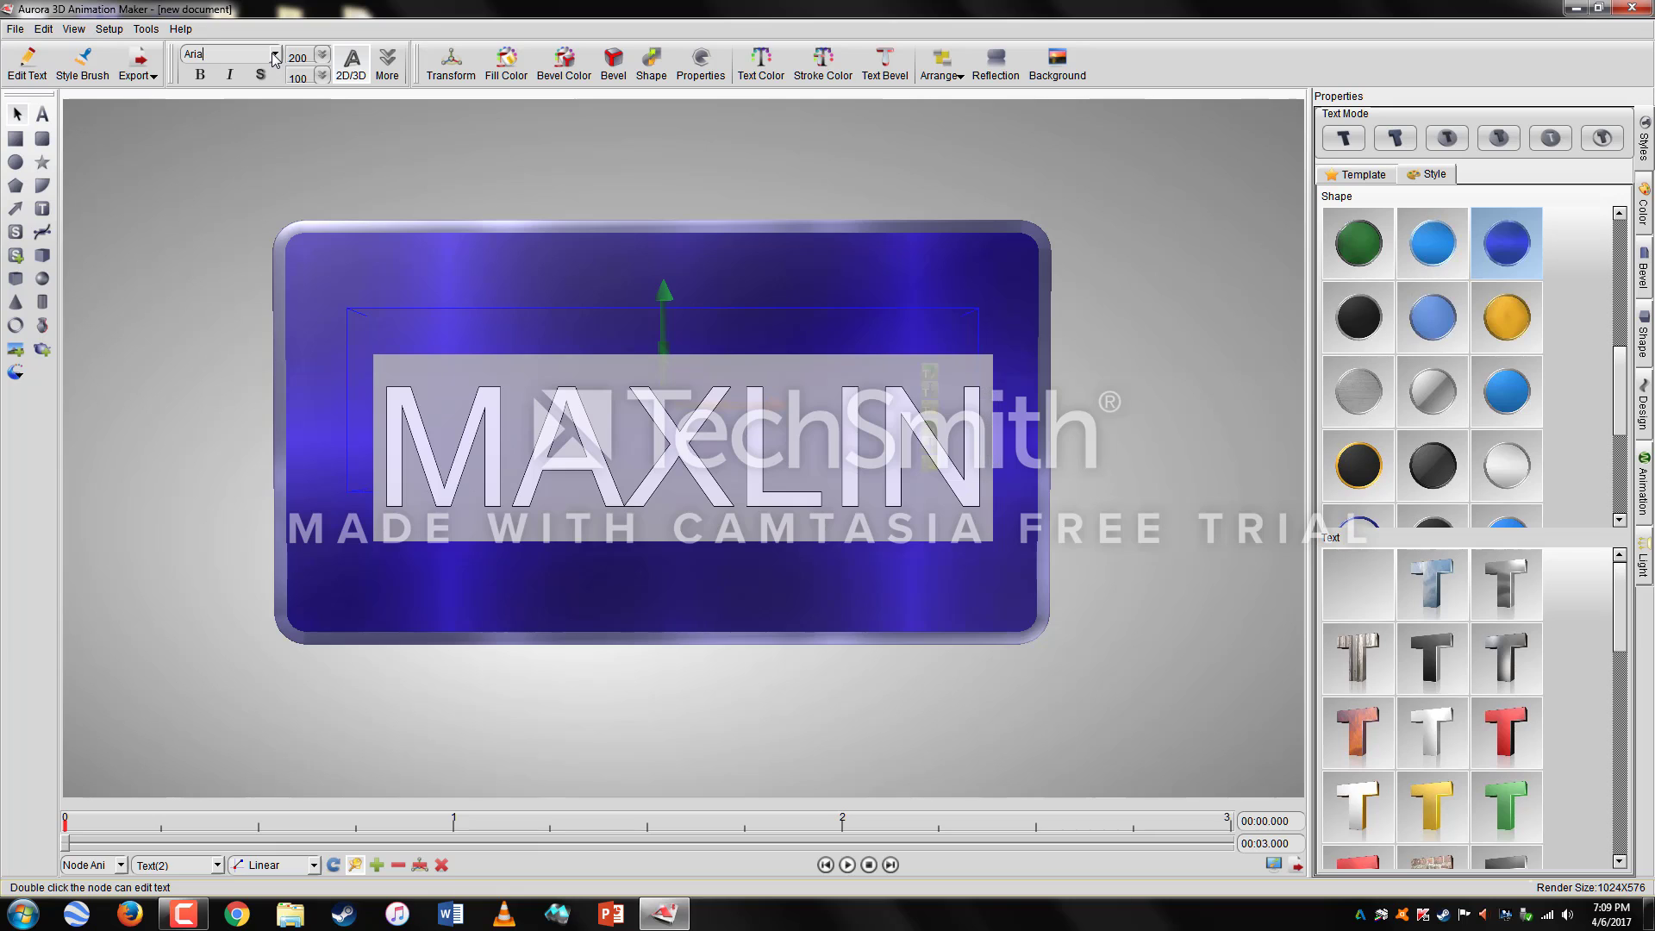
pyautogui.write('Impact')
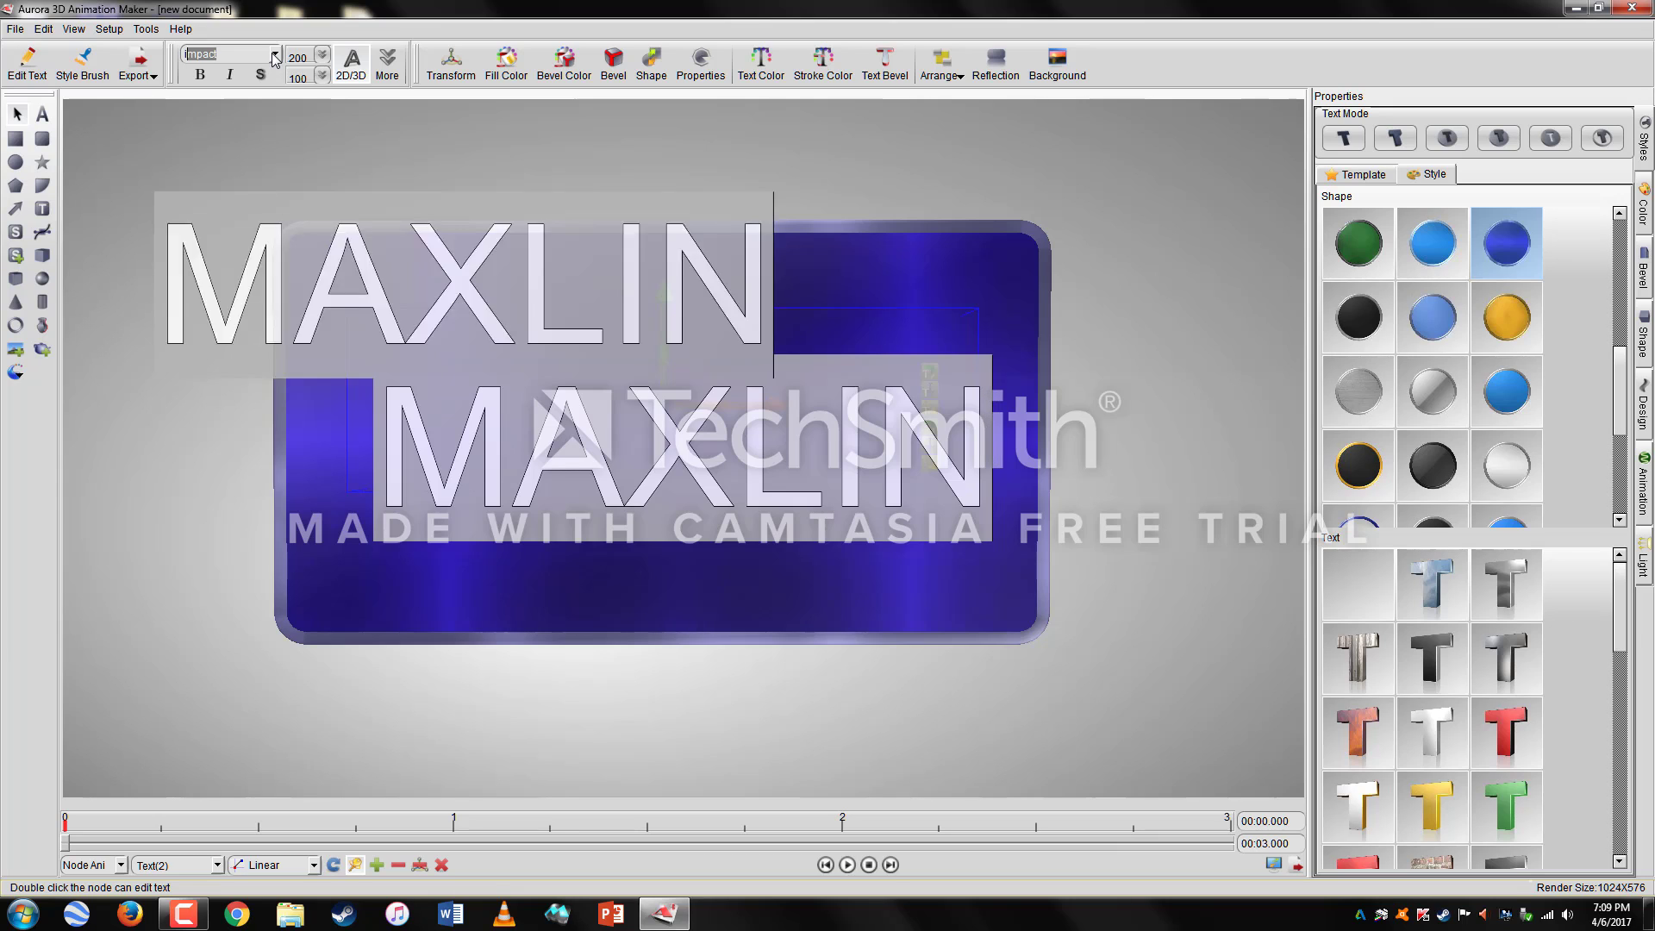
pyautogui.press('Return')
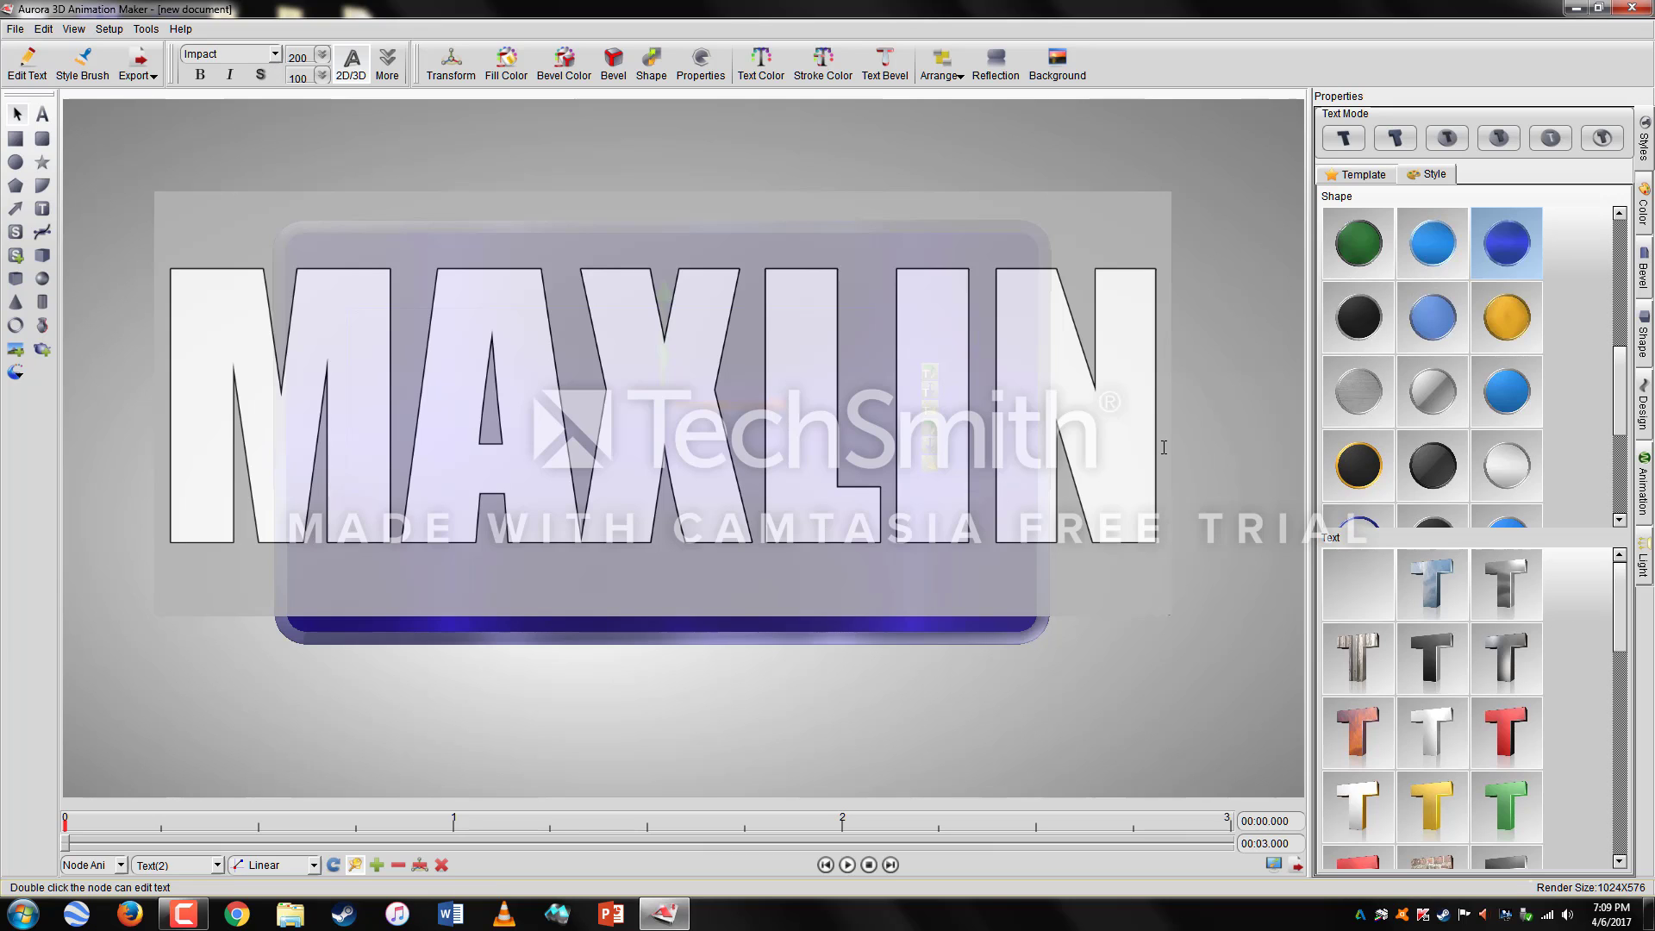
# Step: Tighten the character space of the MAXLIN text to -15.00 and finish editing the text
pyautogui.moveTo(1164, 422); pyautogui.dragTo(227, 429)
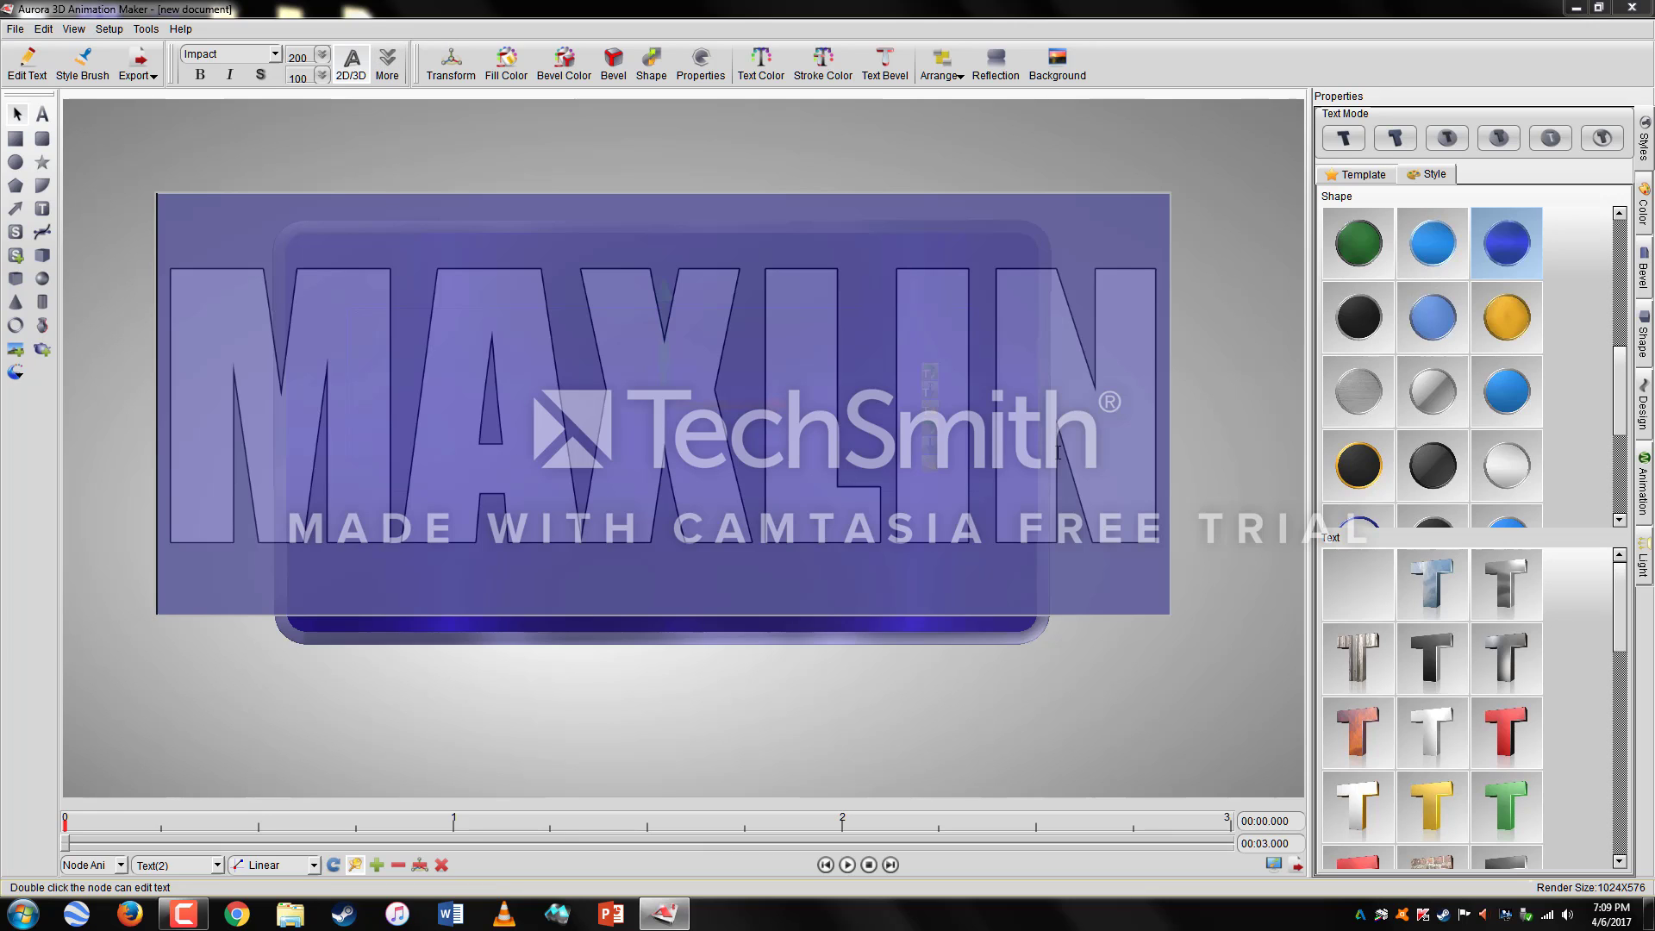
pyautogui.click(1218, 408)
pyautogui.doubleClick(692, 421)
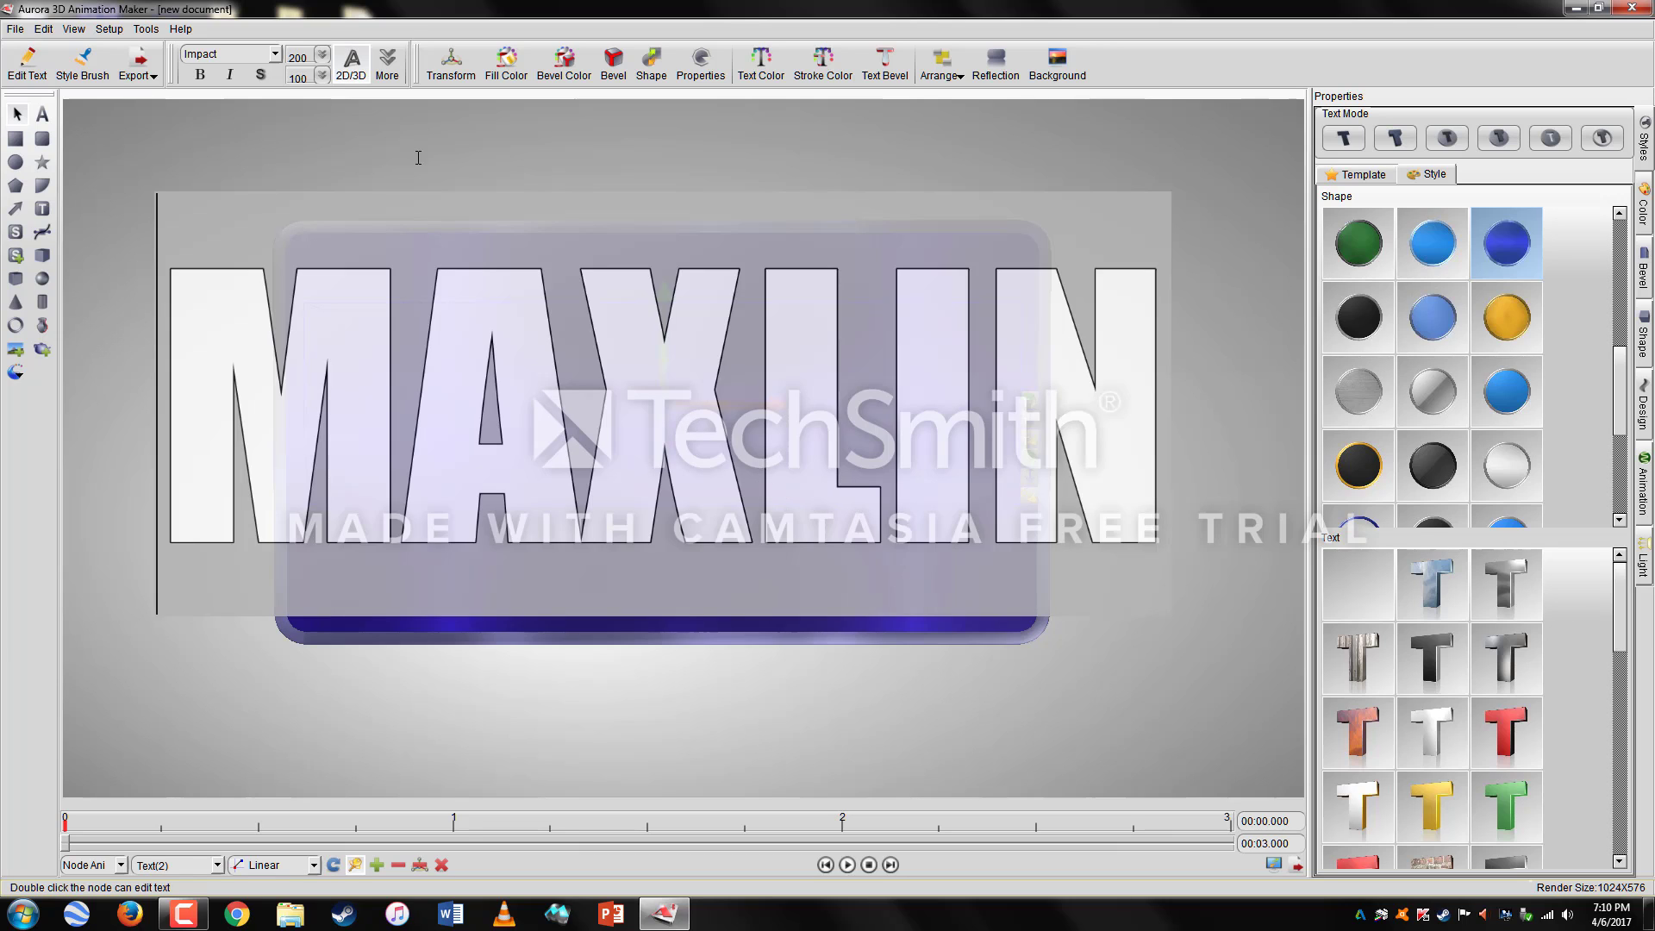
pyautogui.click(388, 68)
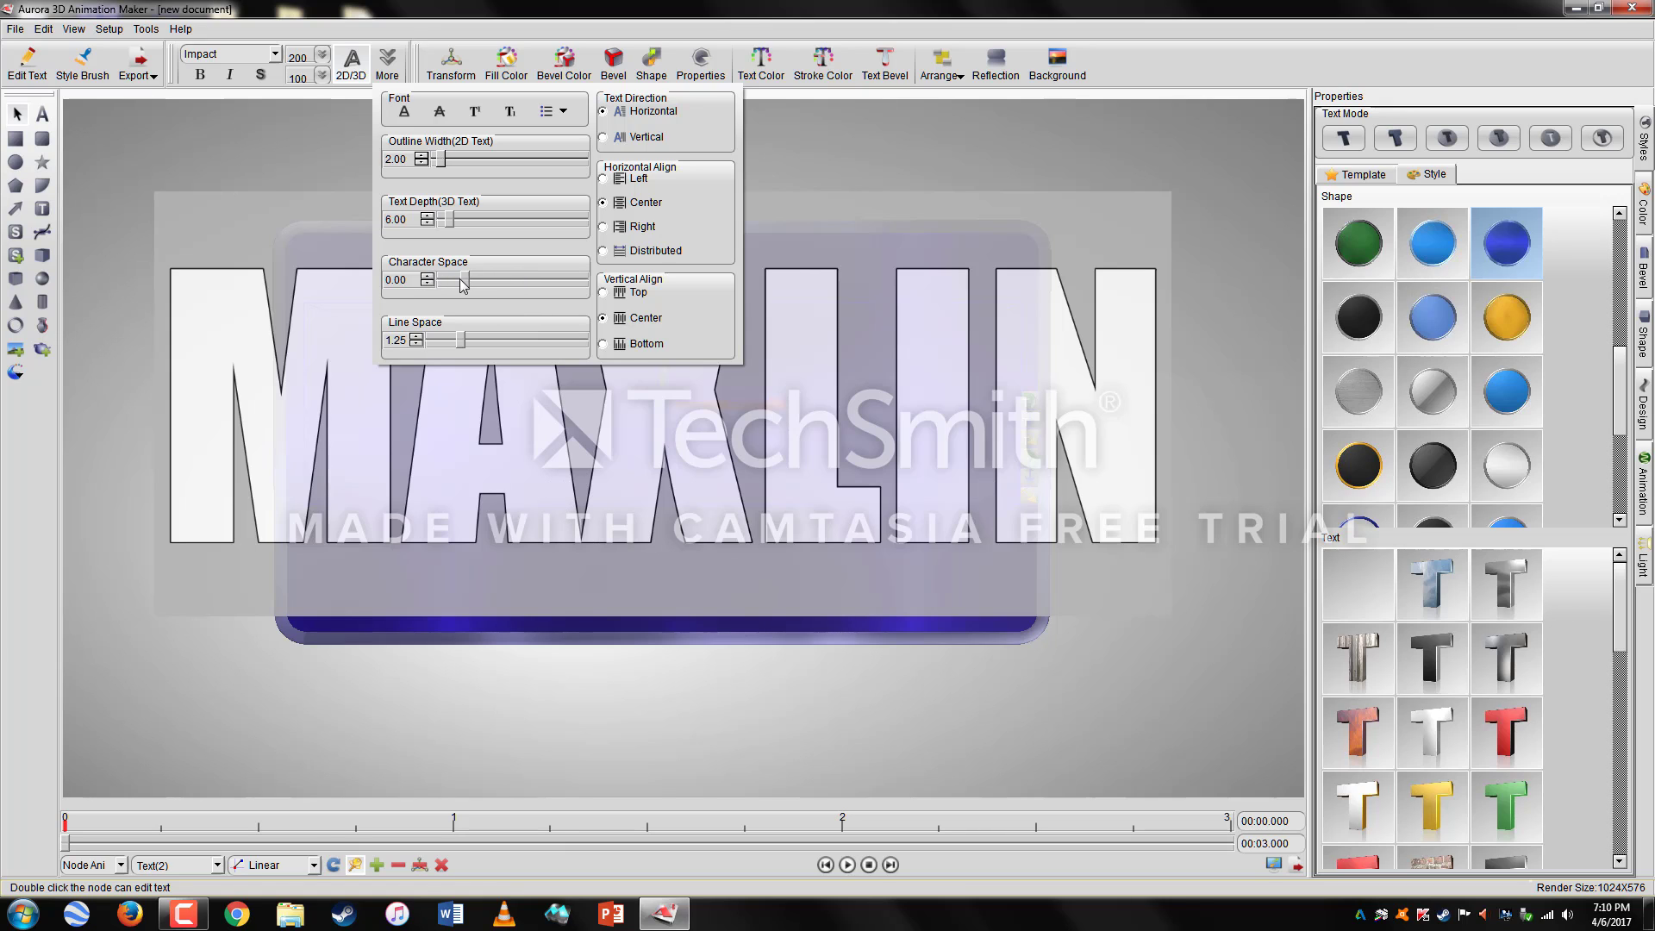
pyautogui.moveTo(464, 285); pyautogui.dragTo(447, 293)
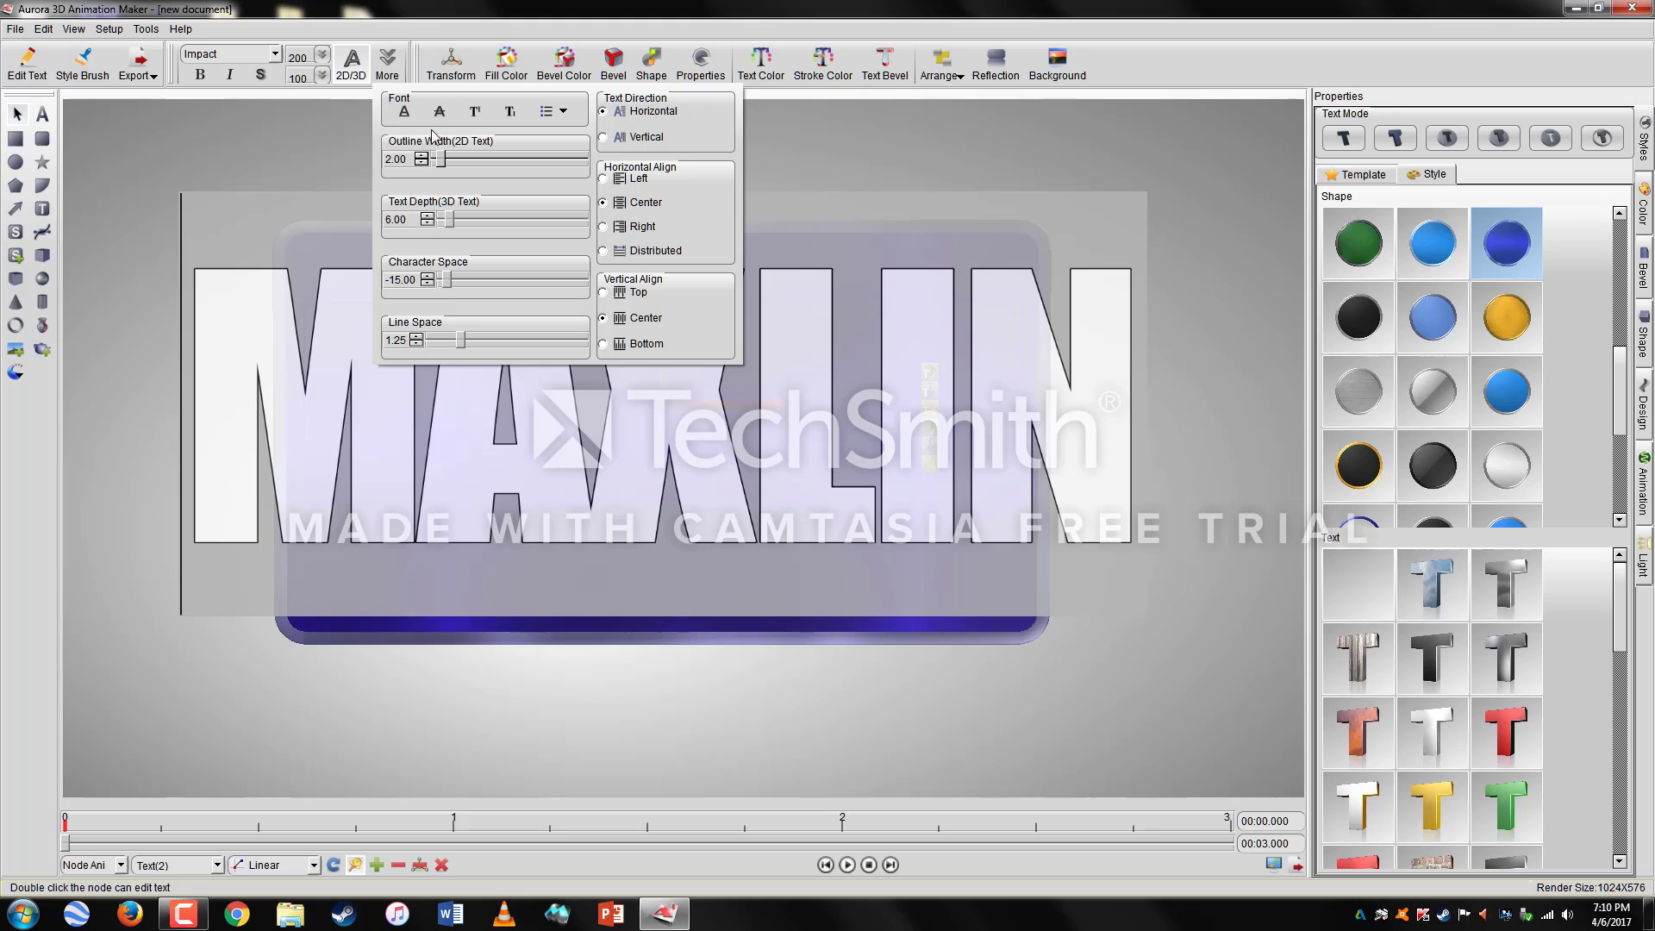
pyautogui.click(379, 61)
pyautogui.click(379, 60)
pyautogui.click(1027, 162)
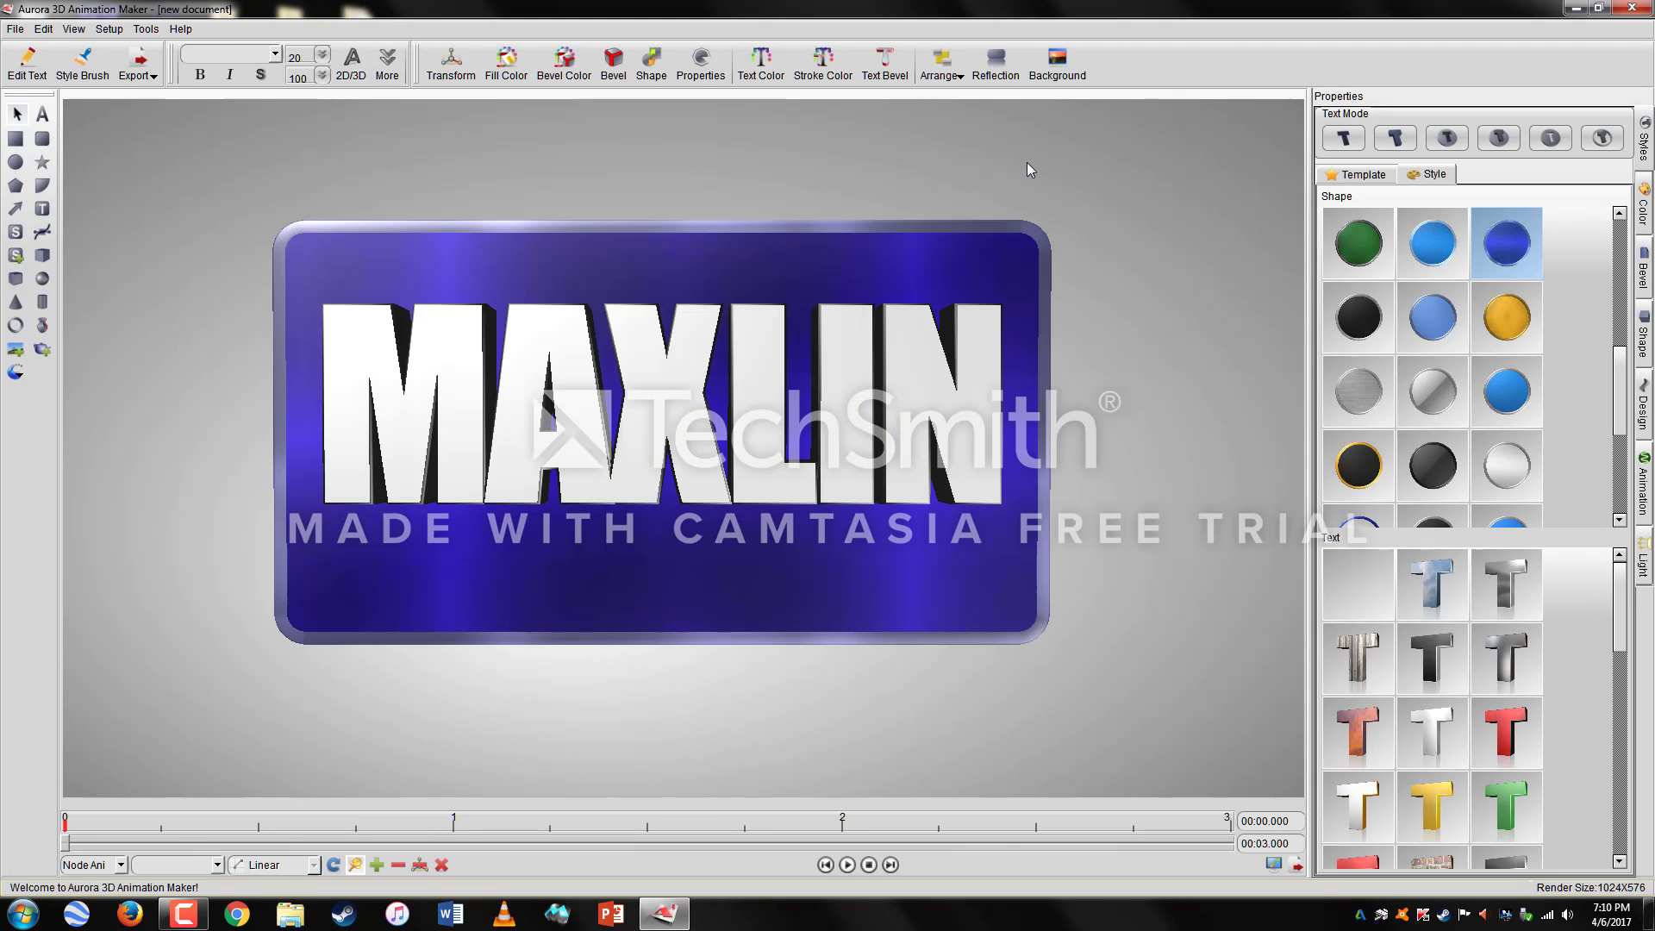
# Step: Scale the MAXLIN text down to size 177 and position it horizontally centred, slightly above the middle of the blue panel
pyautogui.click(773, 423)
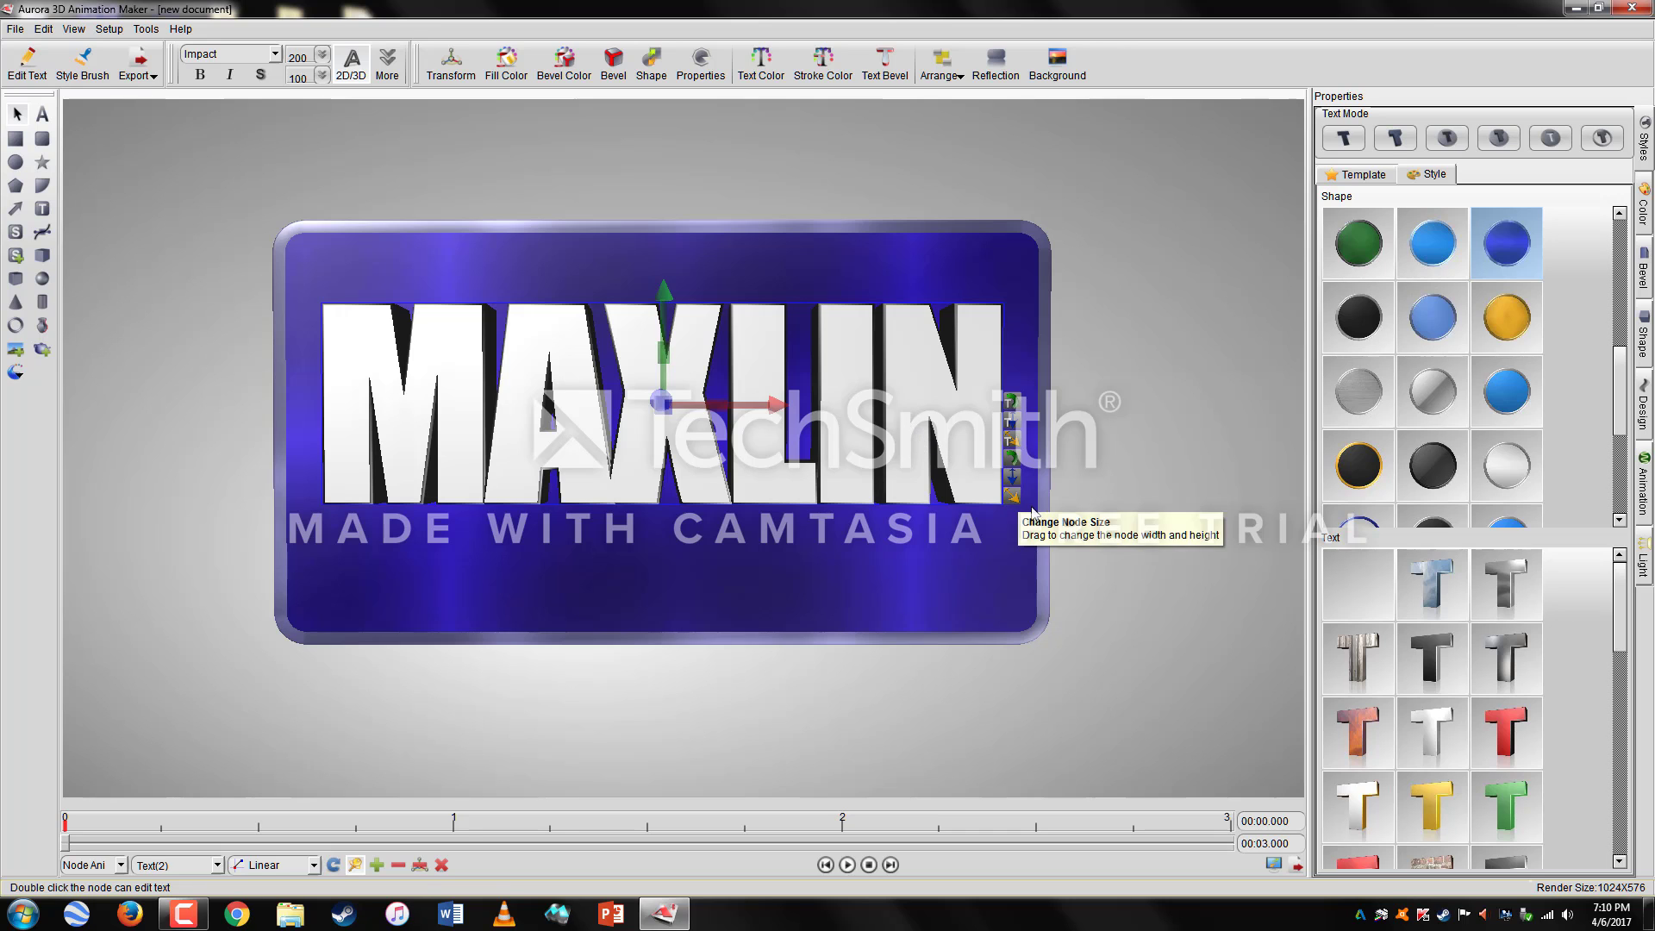
pyautogui.moveTo(846, 406)
pyautogui.mouseDown()
pyautogui.moveTo(904, 423)
pyautogui.moveTo(859, 389)
pyautogui.mouseUp()
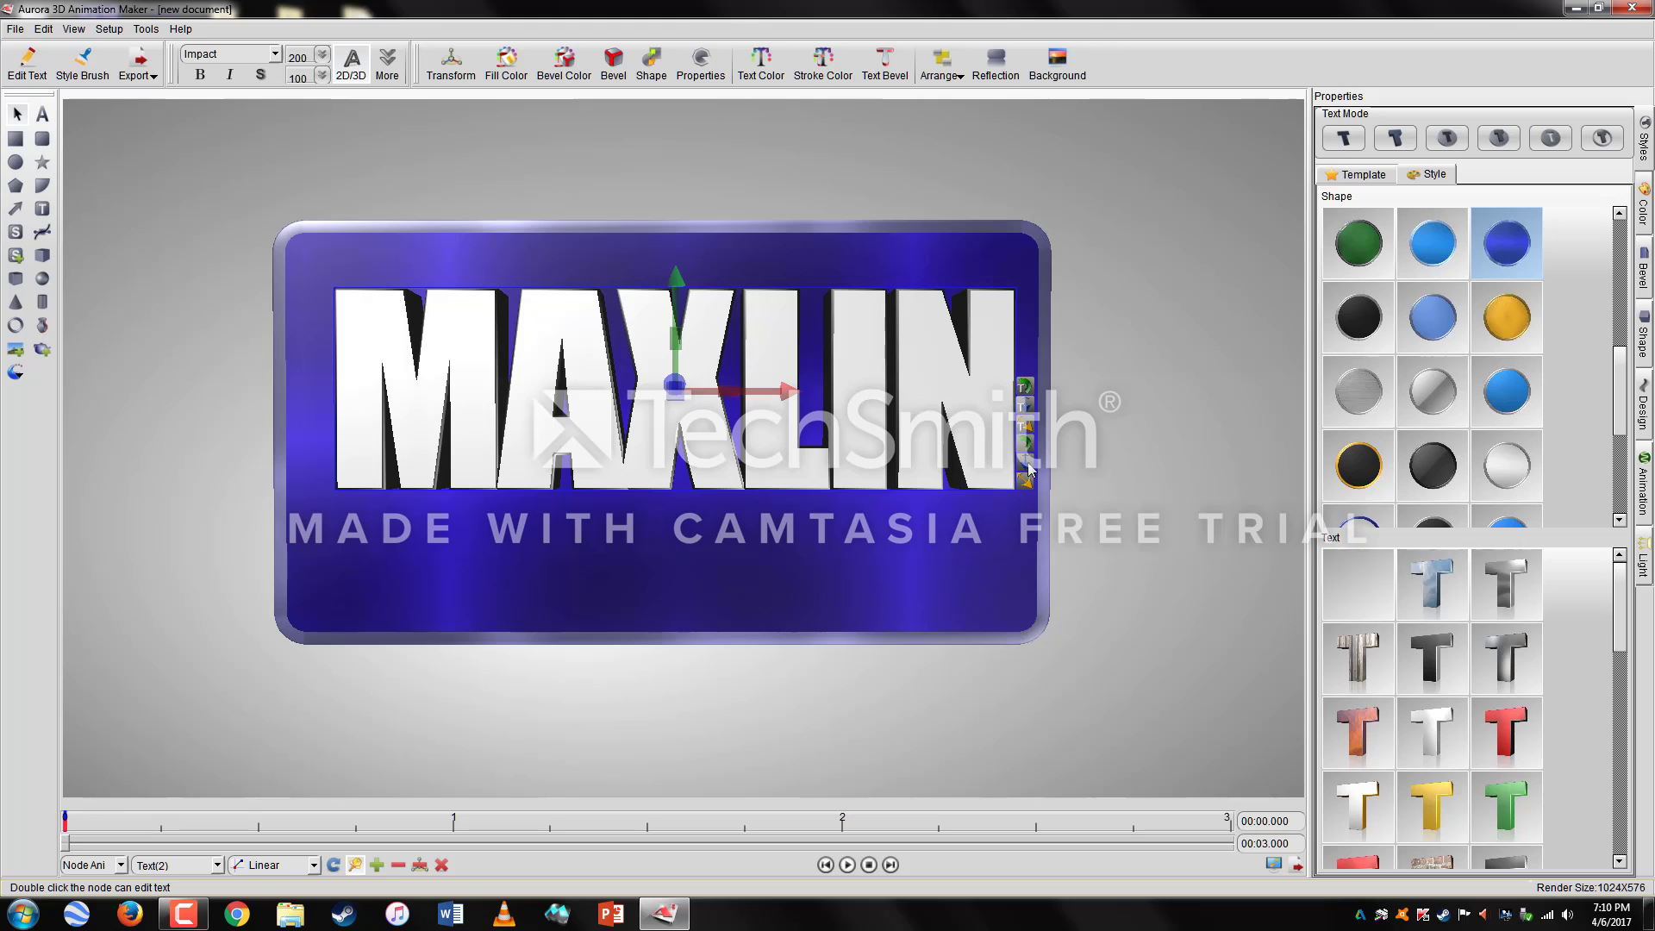
pyautogui.moveTo(1029, 431); pyautogui.dragTo(987, 419)
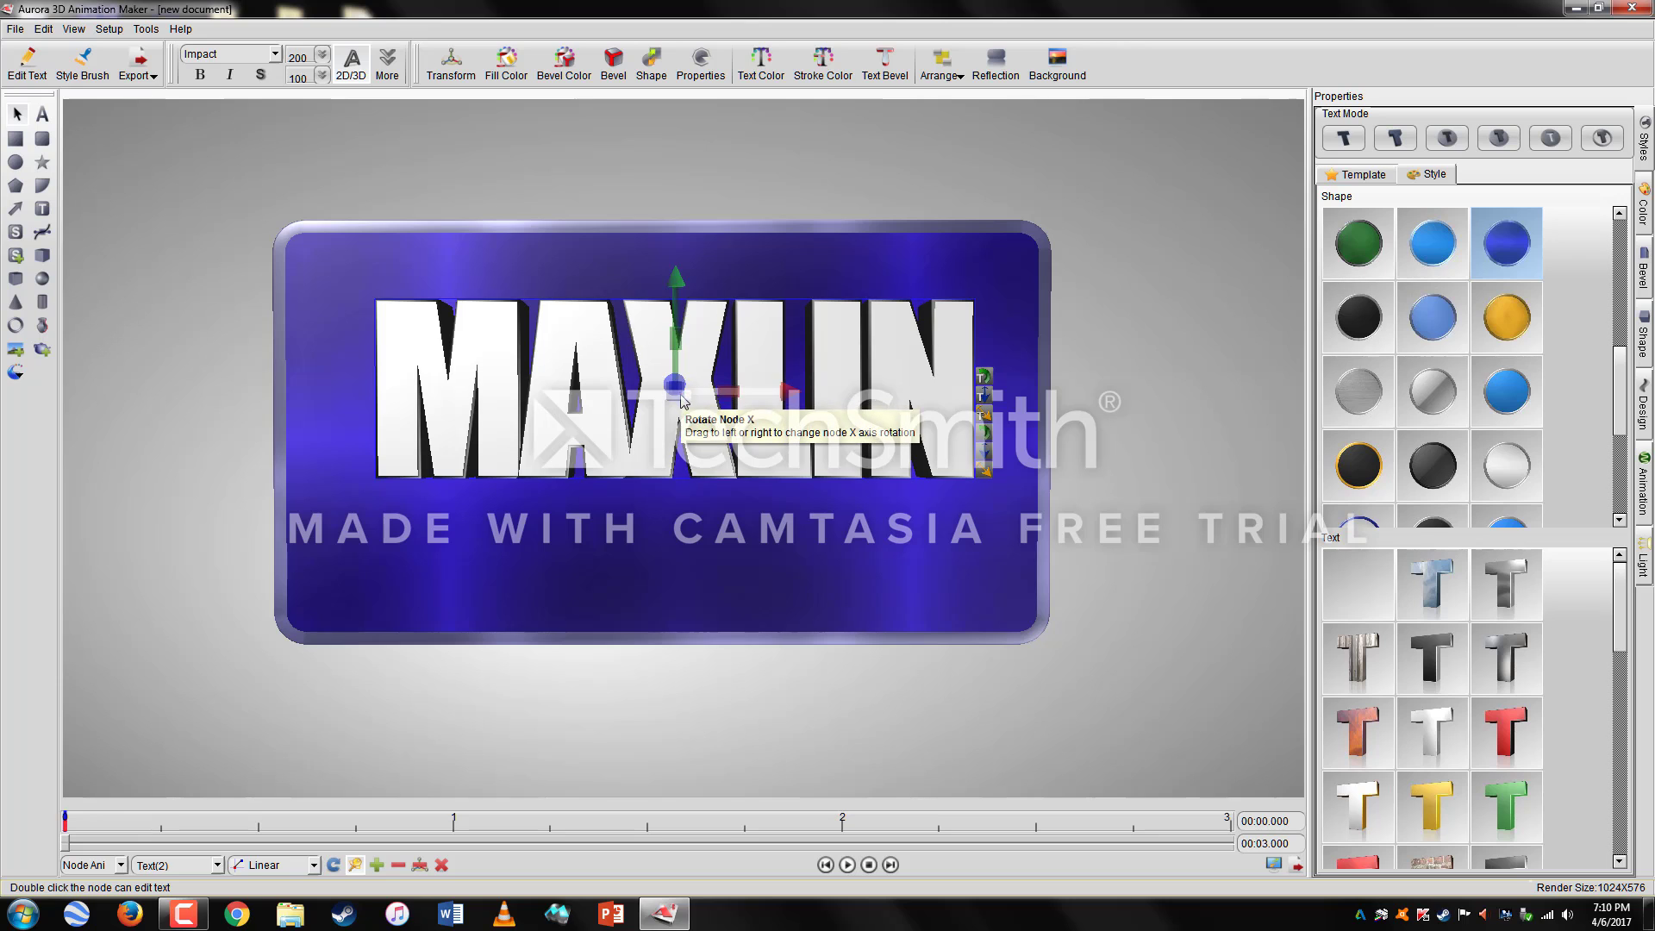
pyautogui.moveTo(681, 400); pyautogui.dragTo(887, 421)
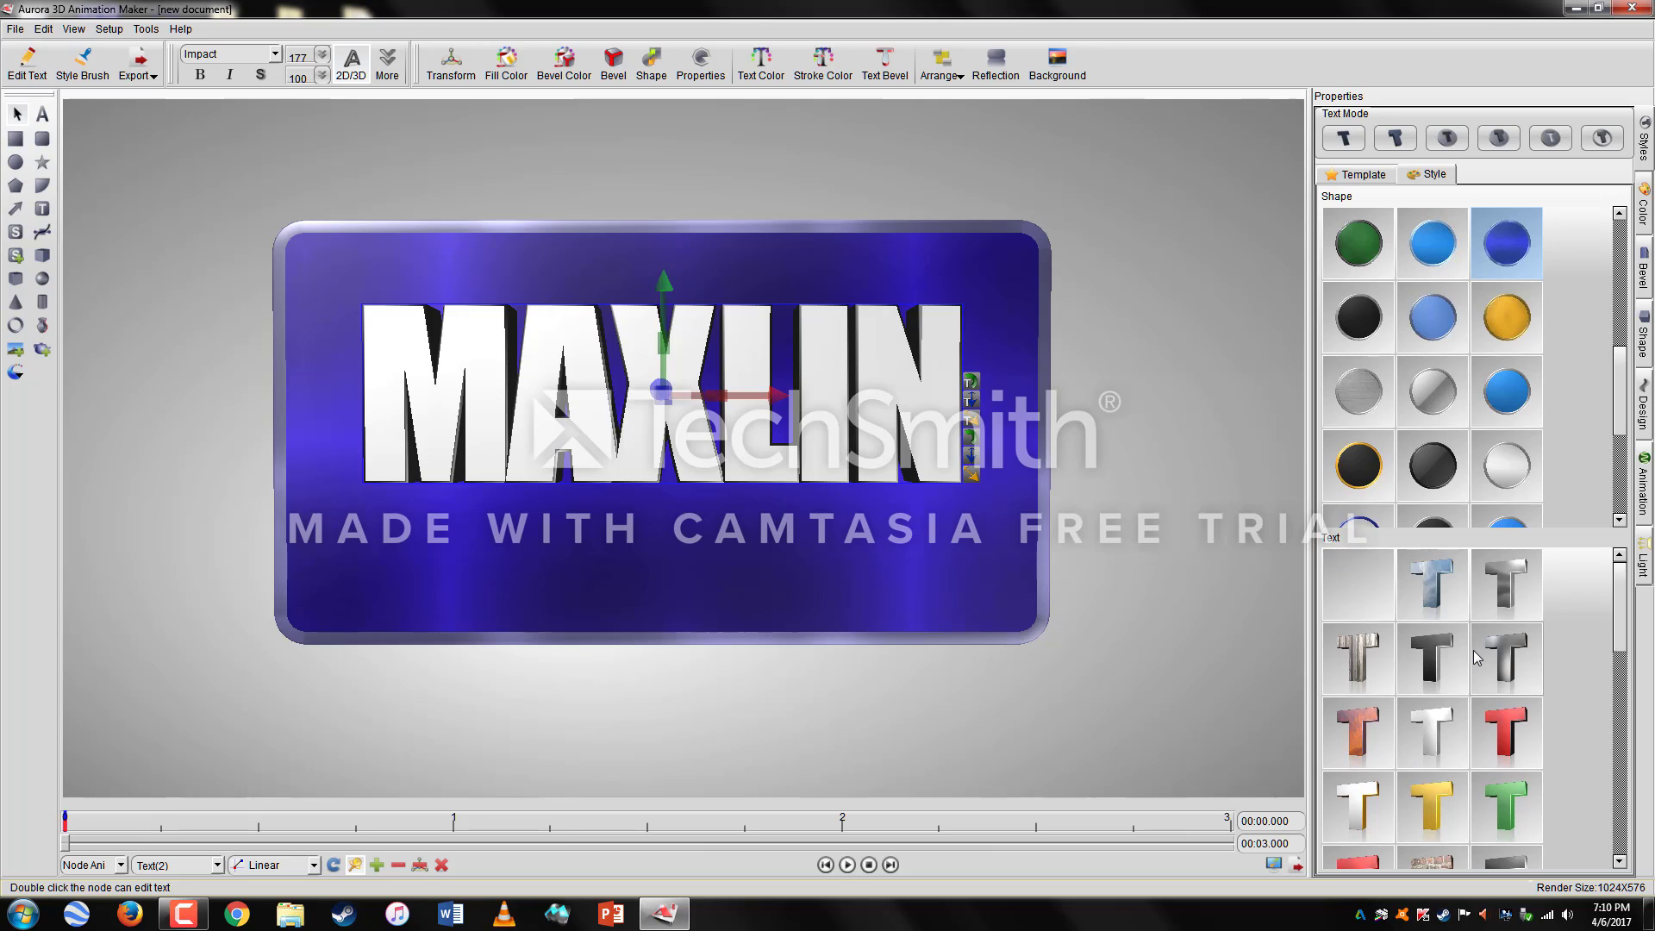
# Step: Apply the light silver metallic text style to the MAXLIN lettering
pyautogui.scroll(-5, 1476, 657)
pyautogui.scroll(2, 1476, 656)
pyautogui.scroll(-2, 1474, 659)
pyautogui.scroll(2, 1462, 739)
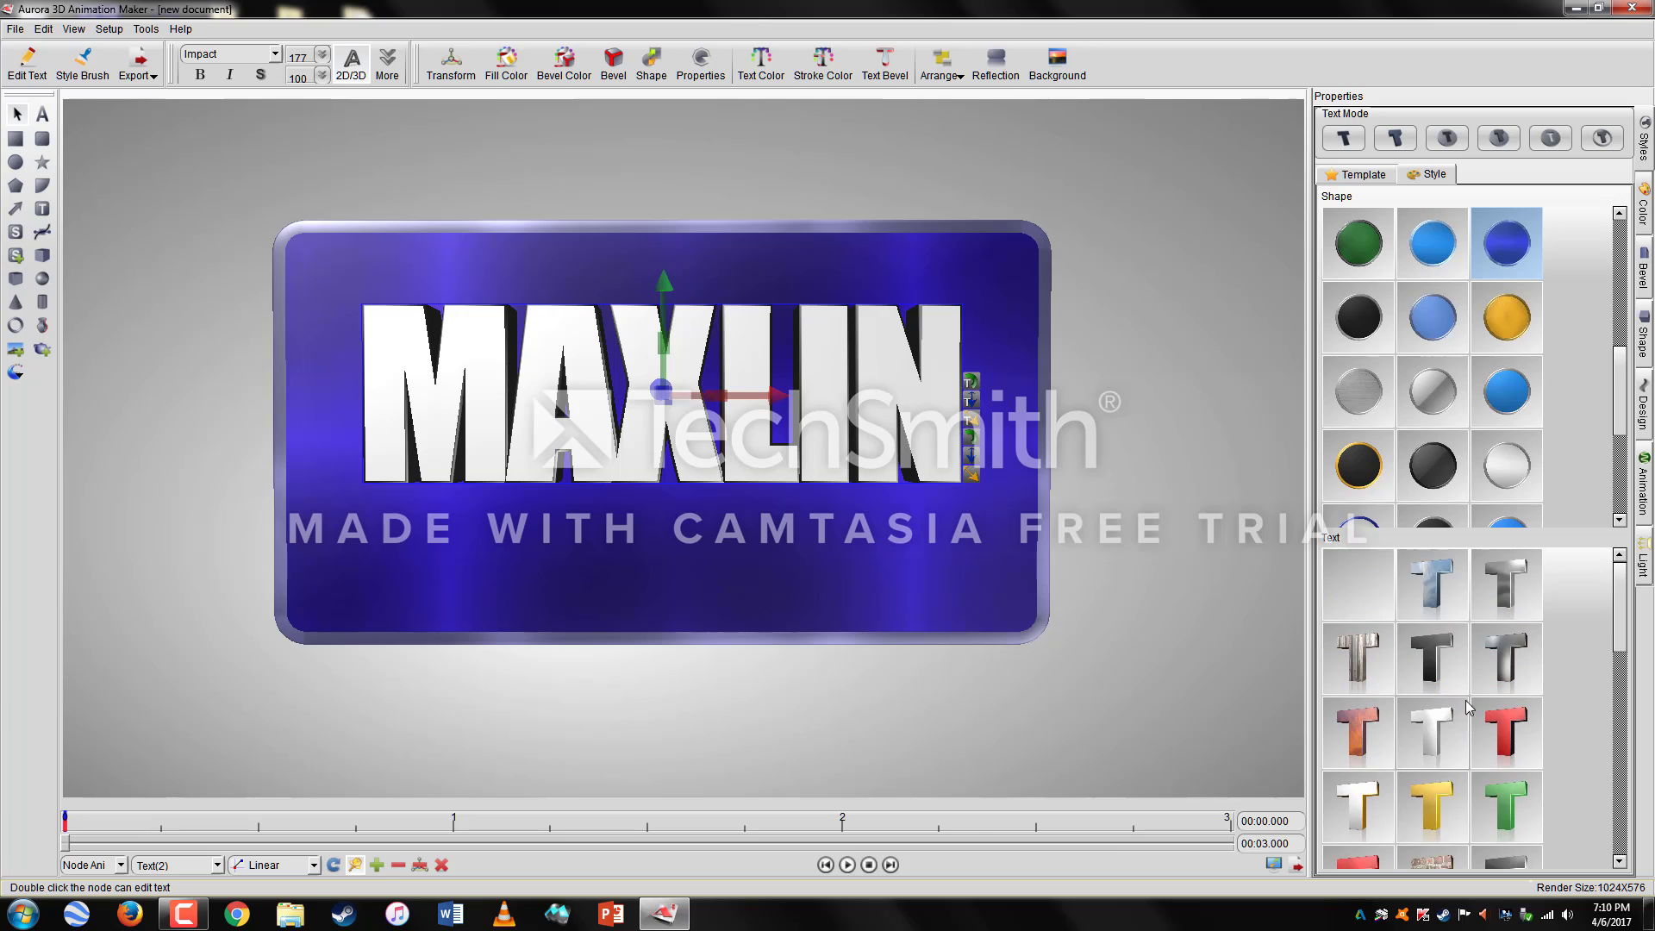
pyautogui.scroll(-2, 1465, 731)
pyautogui.scroll(5, 1466, 717)
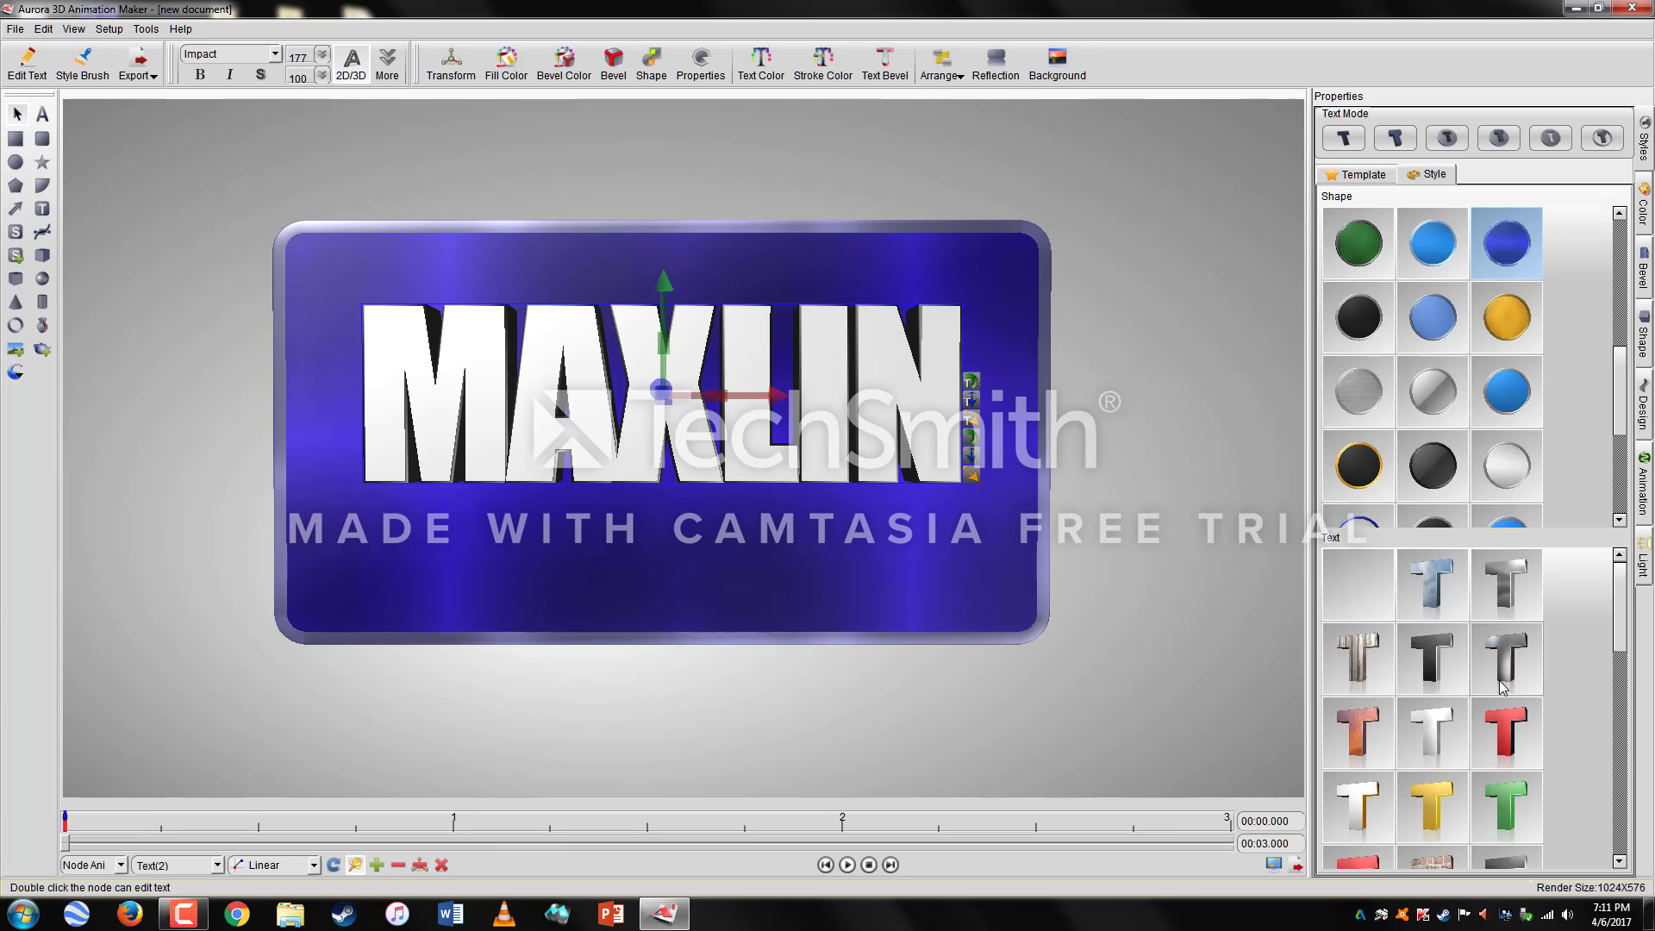
pyautogui.scroll(-2, 1487, 681)
pyautogui.scroll(2, 1505, 722)
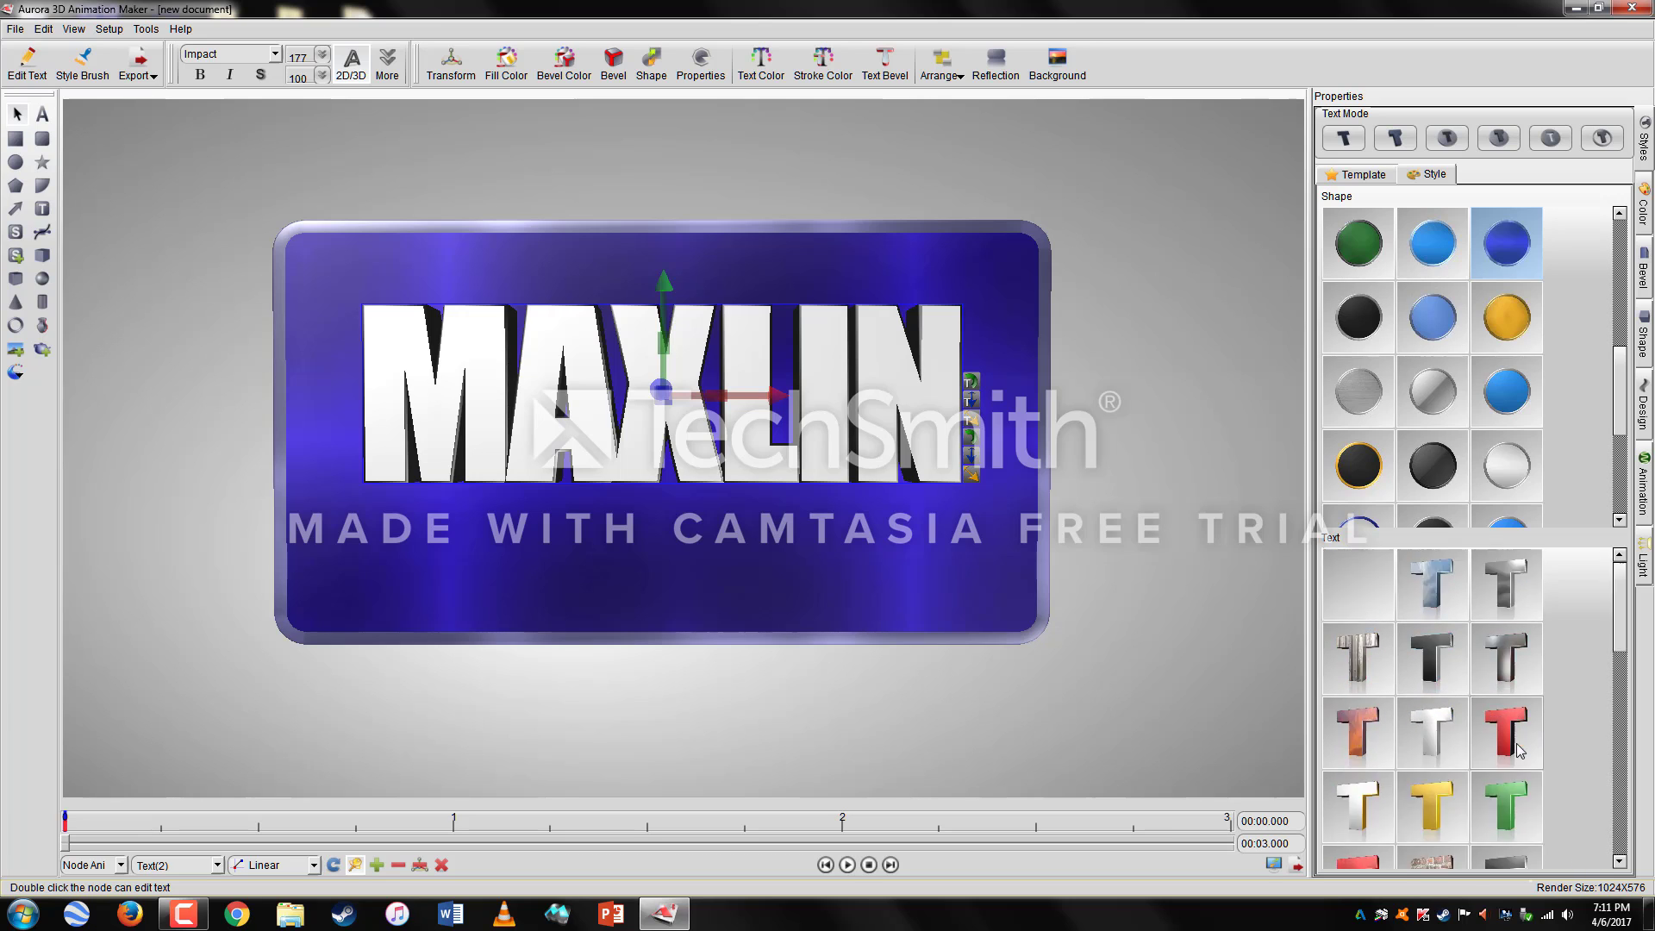
pyautogui.click(1427, 742)
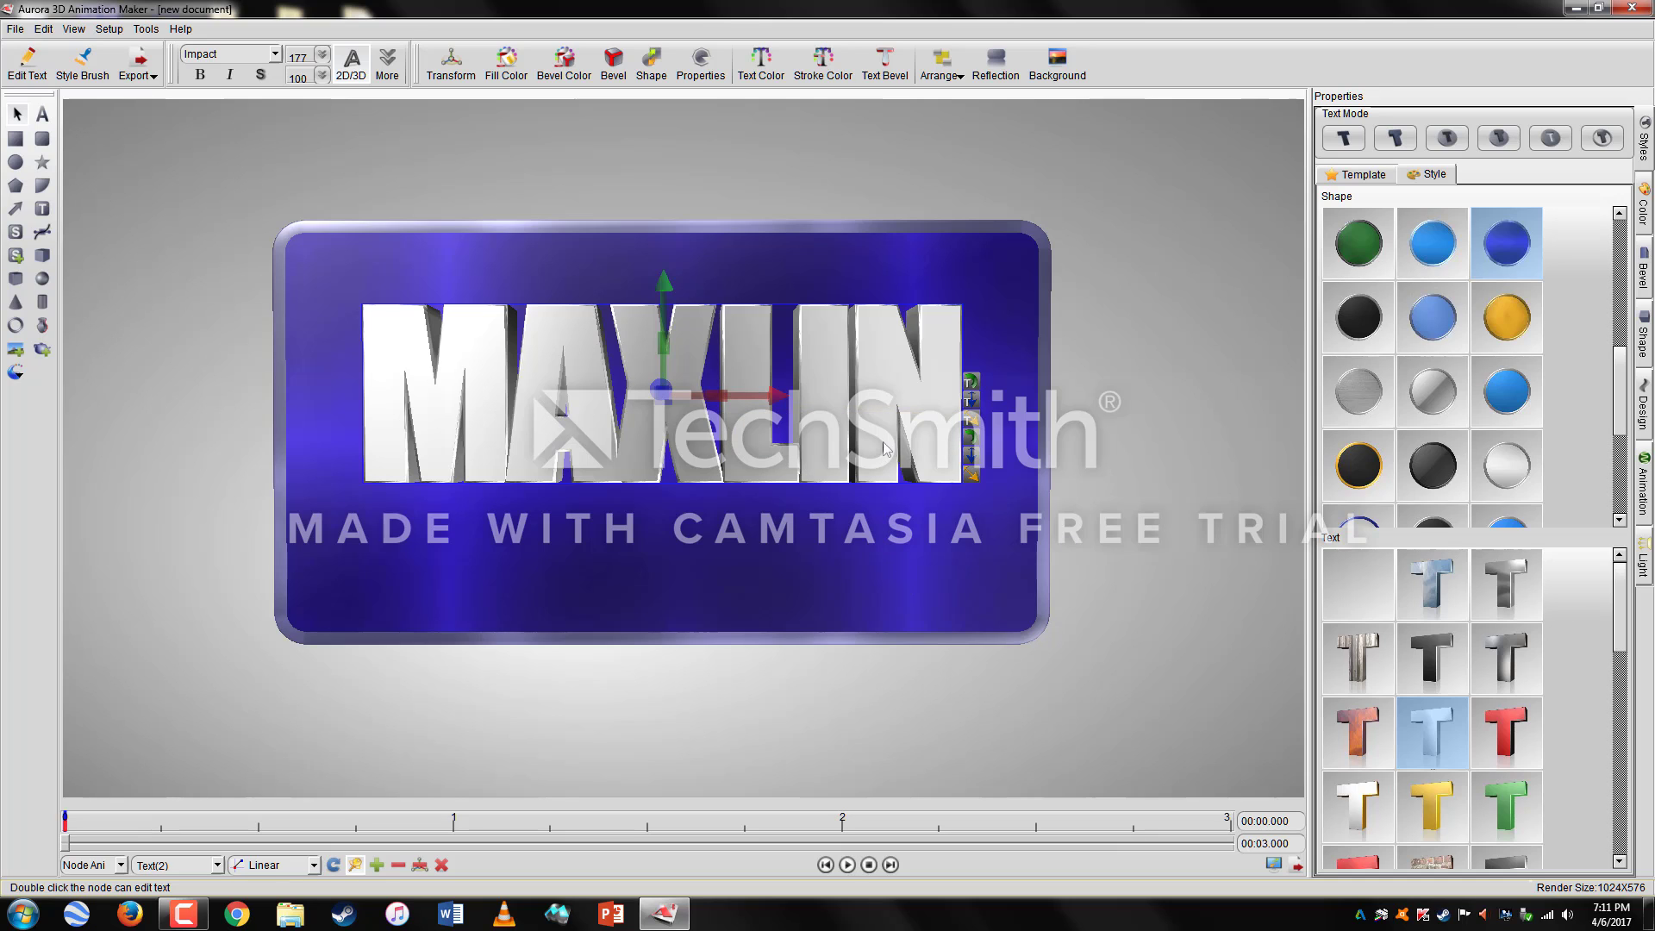
pyautogui.click(914, 495)
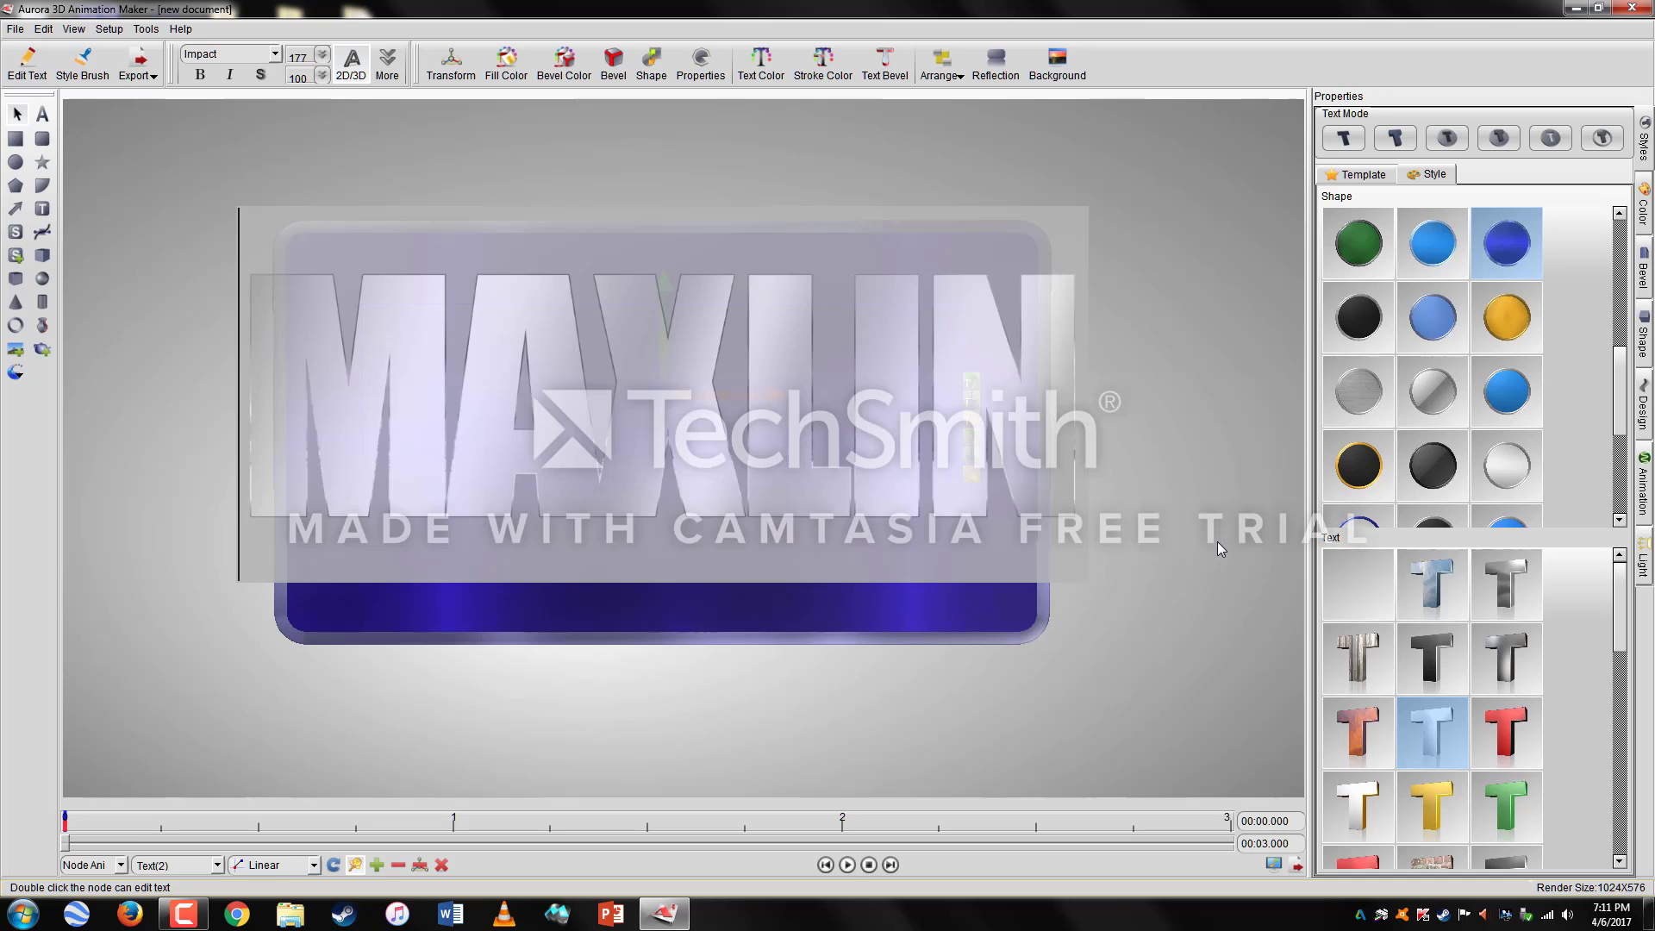
pyautogui.click(789, 543)
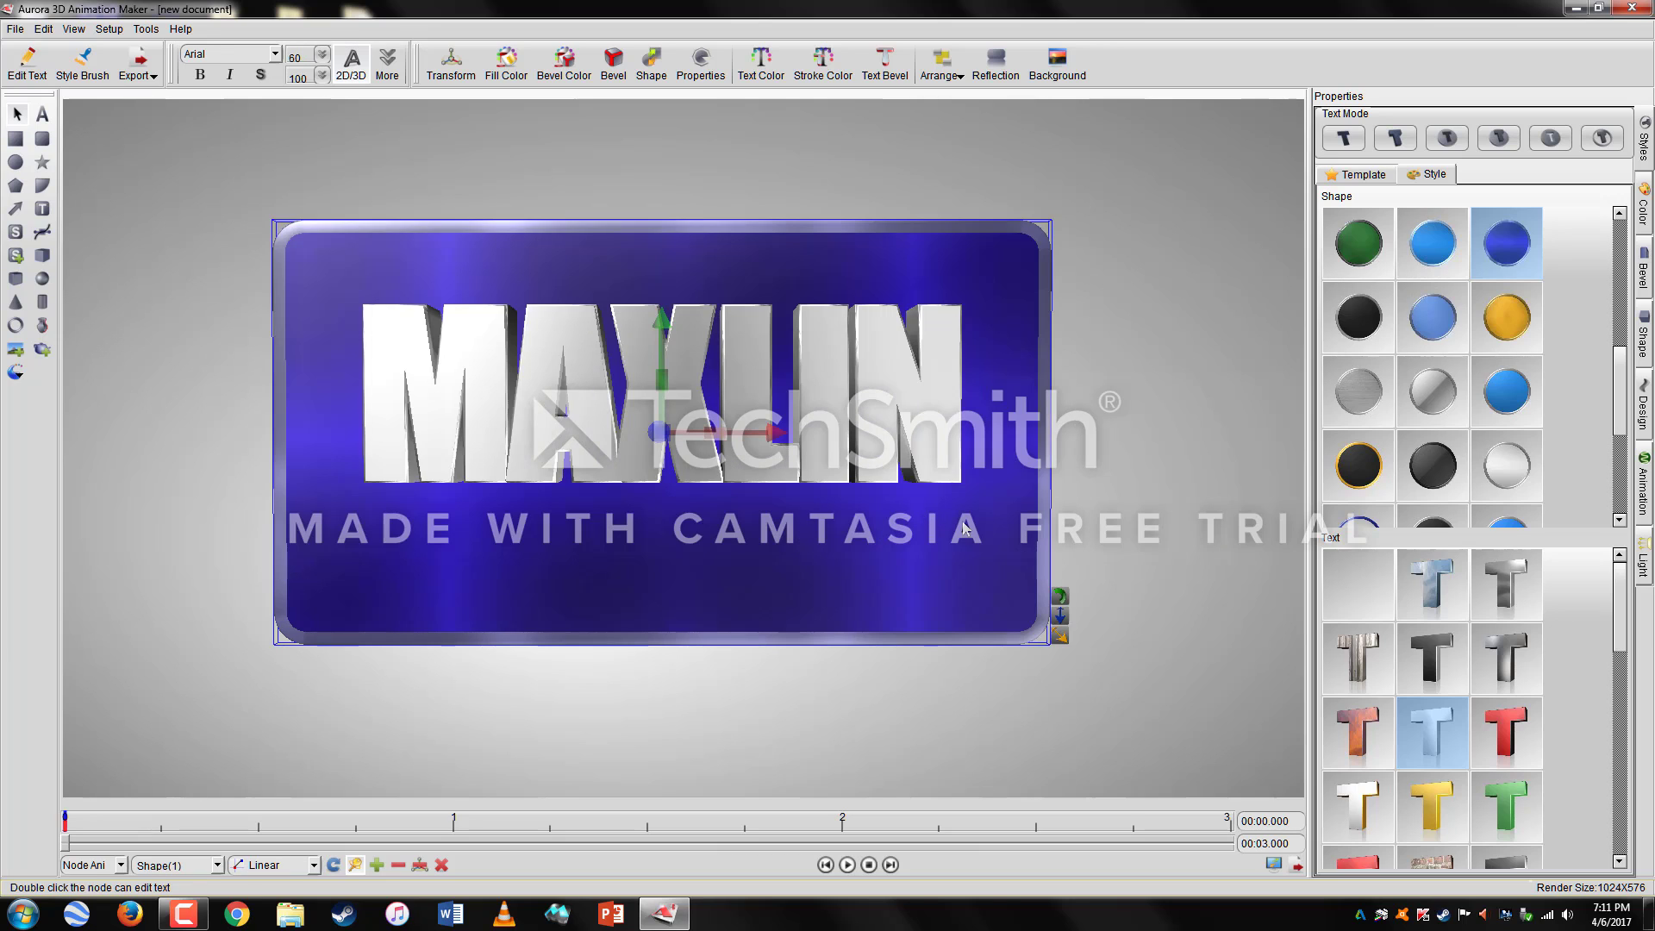
pyautogui.click(1186, 481)
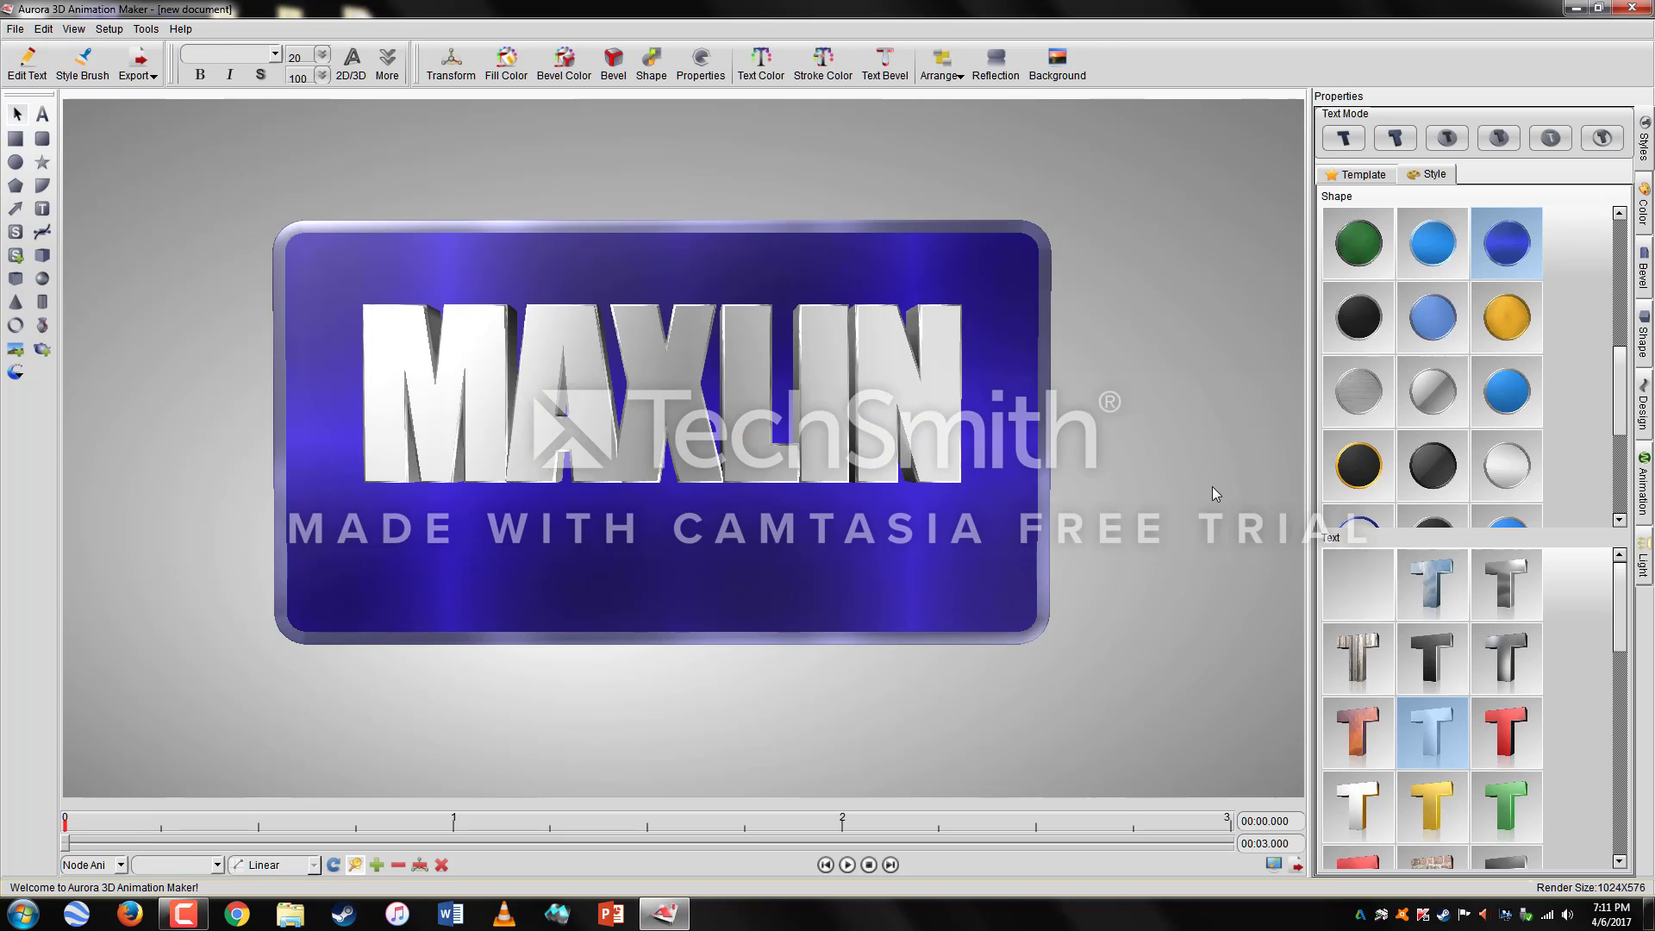
pyautogui.click(918, 402)
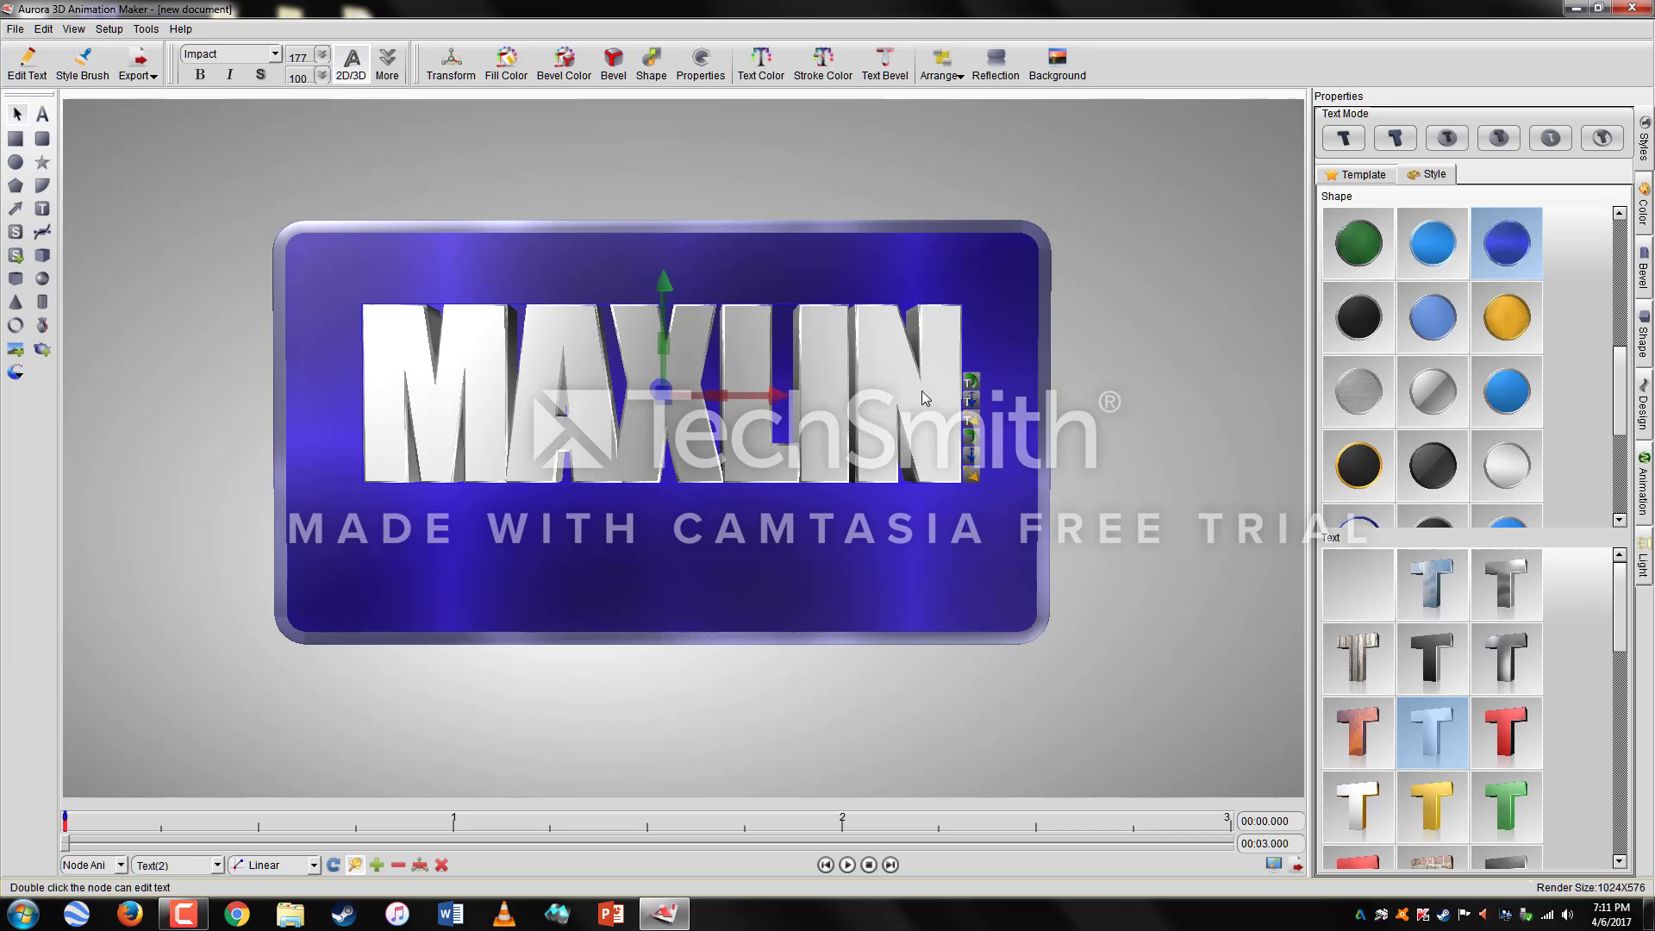
pyautogui.click(928, 614)
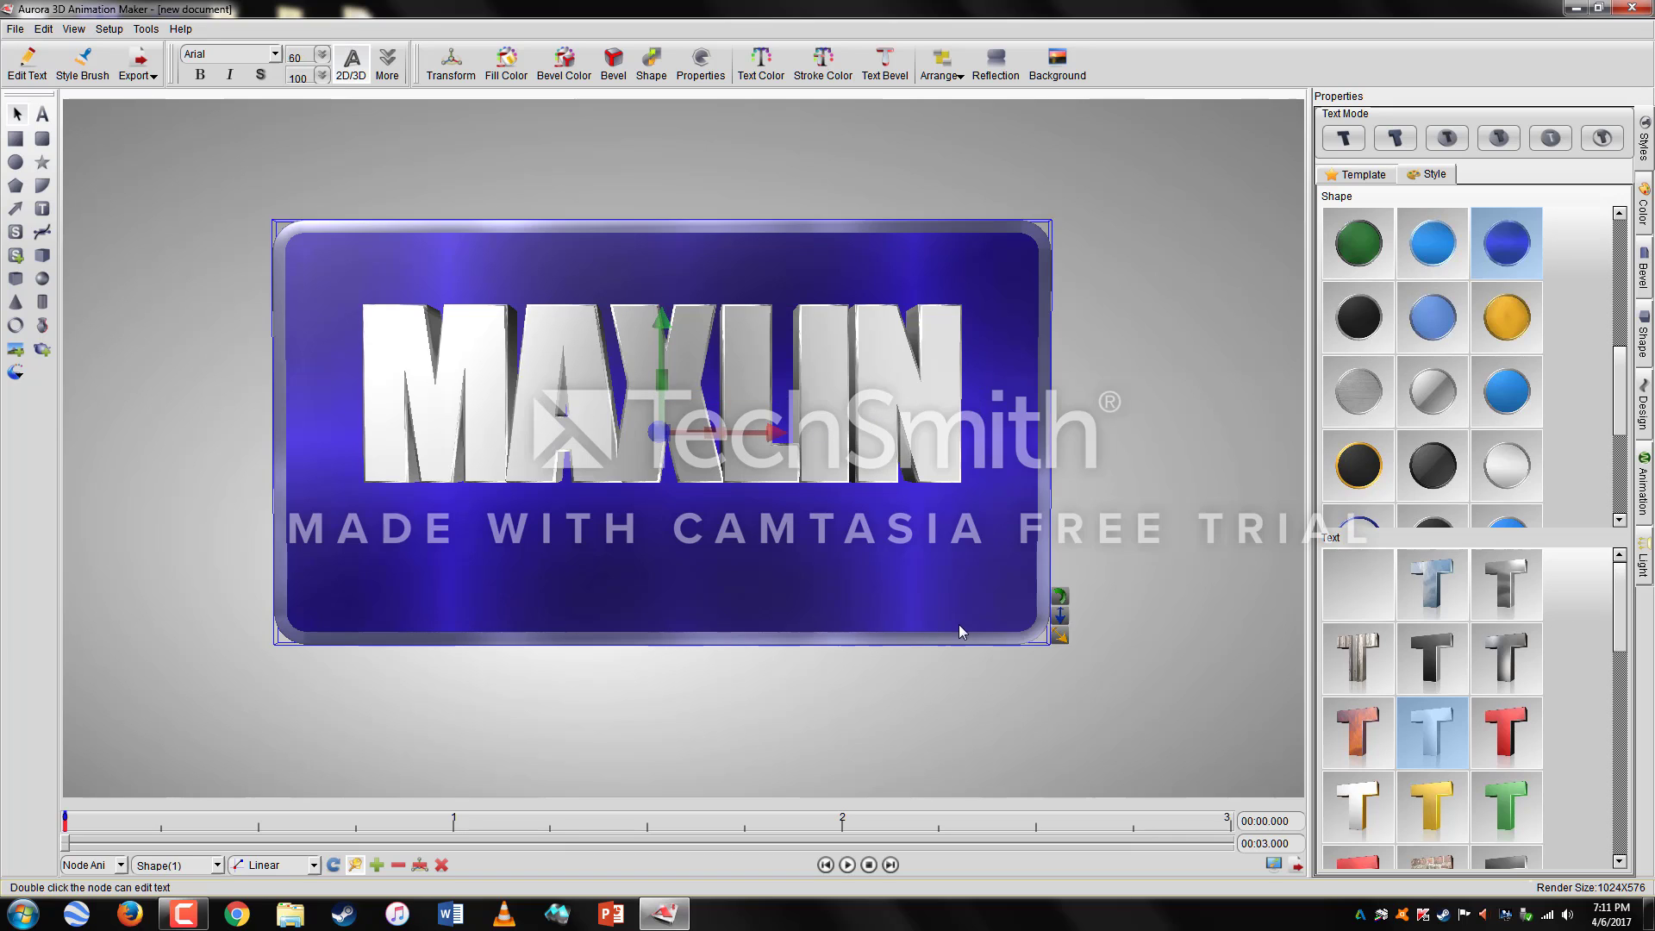
pyautogui.click(1136, 508)
pyautogui.click(653, 427)
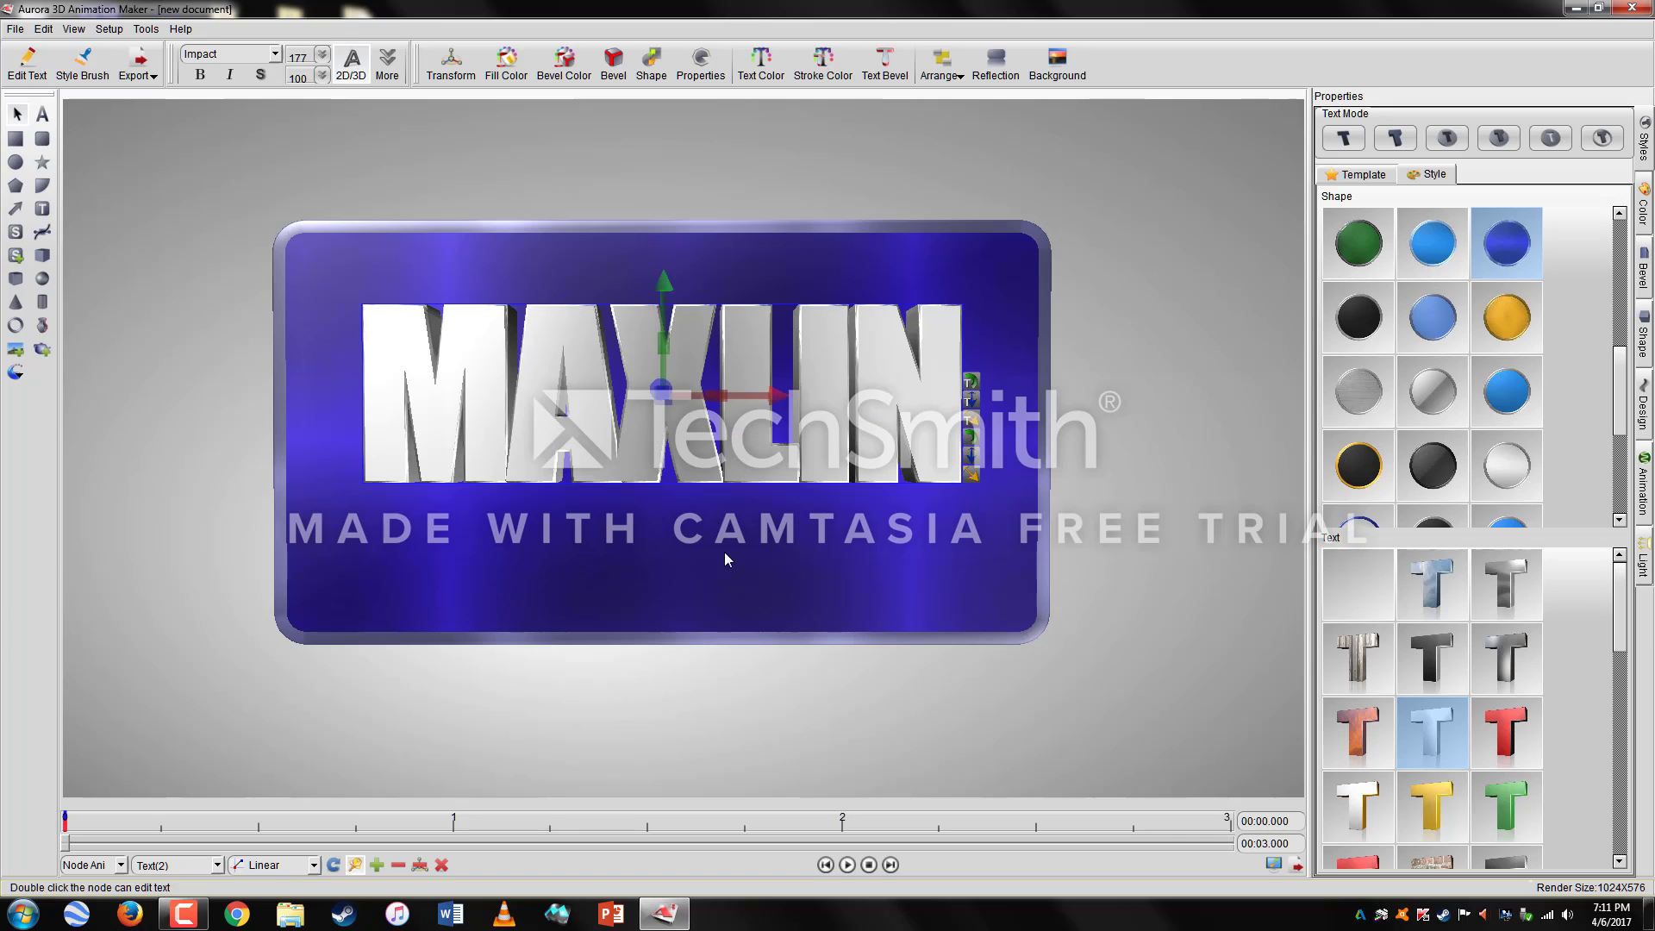
pyautogui.doubleClick(736, 572)
pyautogui.click(1257, 430)
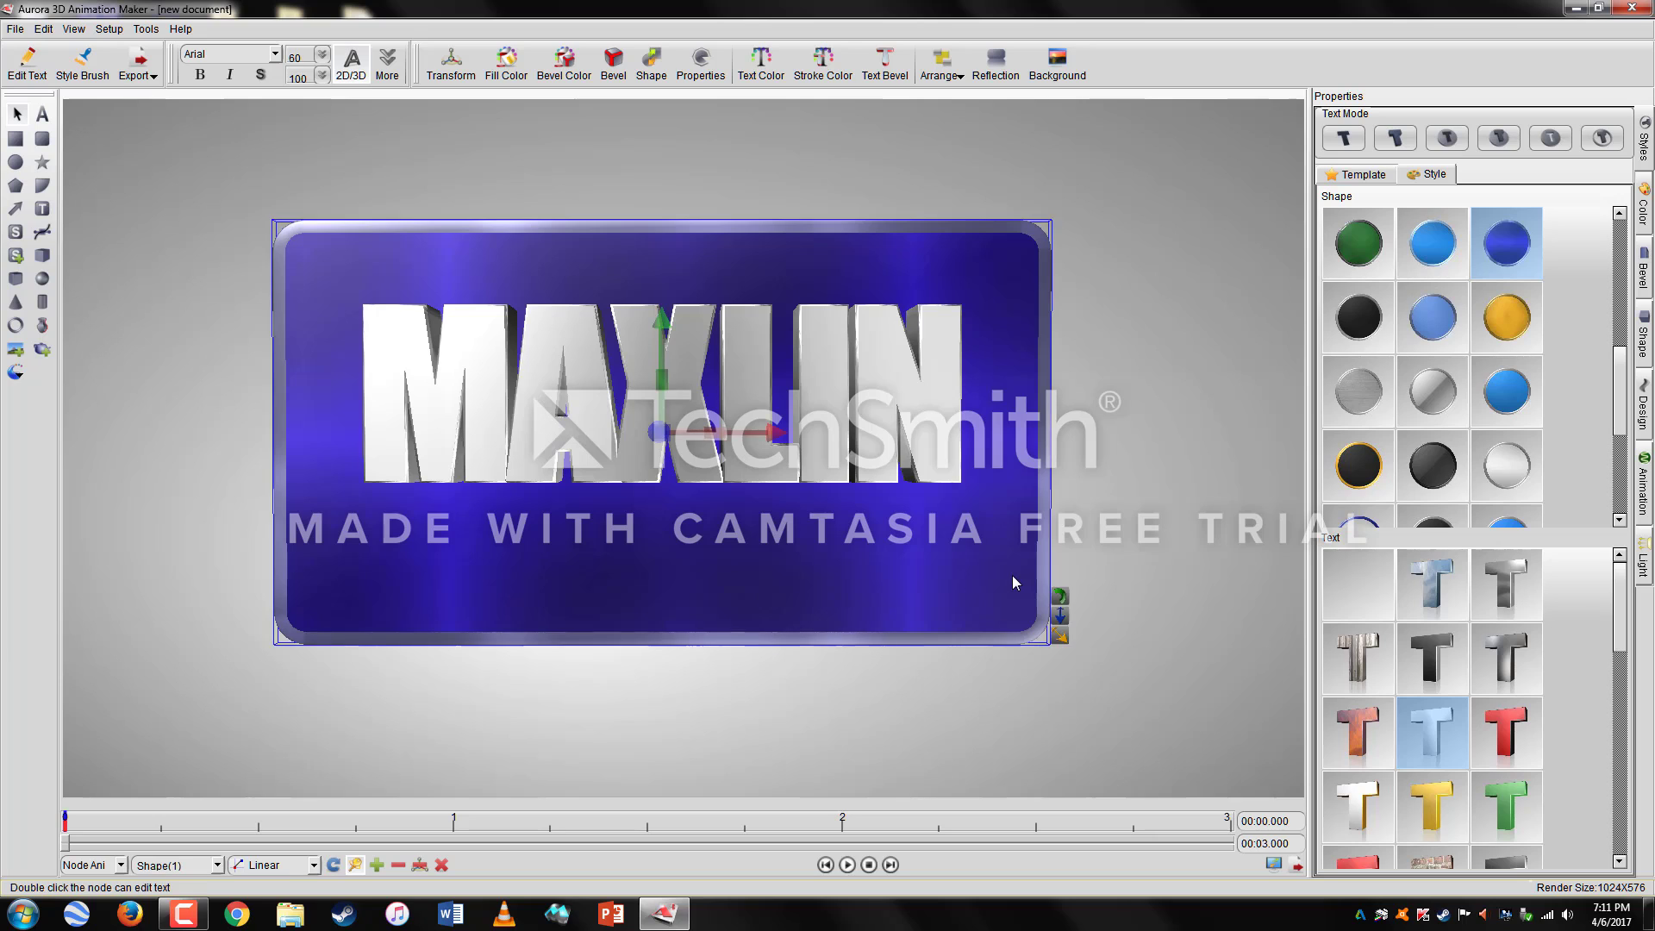
pyautogui.click(783, 454)
pyautogui.click(1149, 510)
pyautogui.click(788, 472)
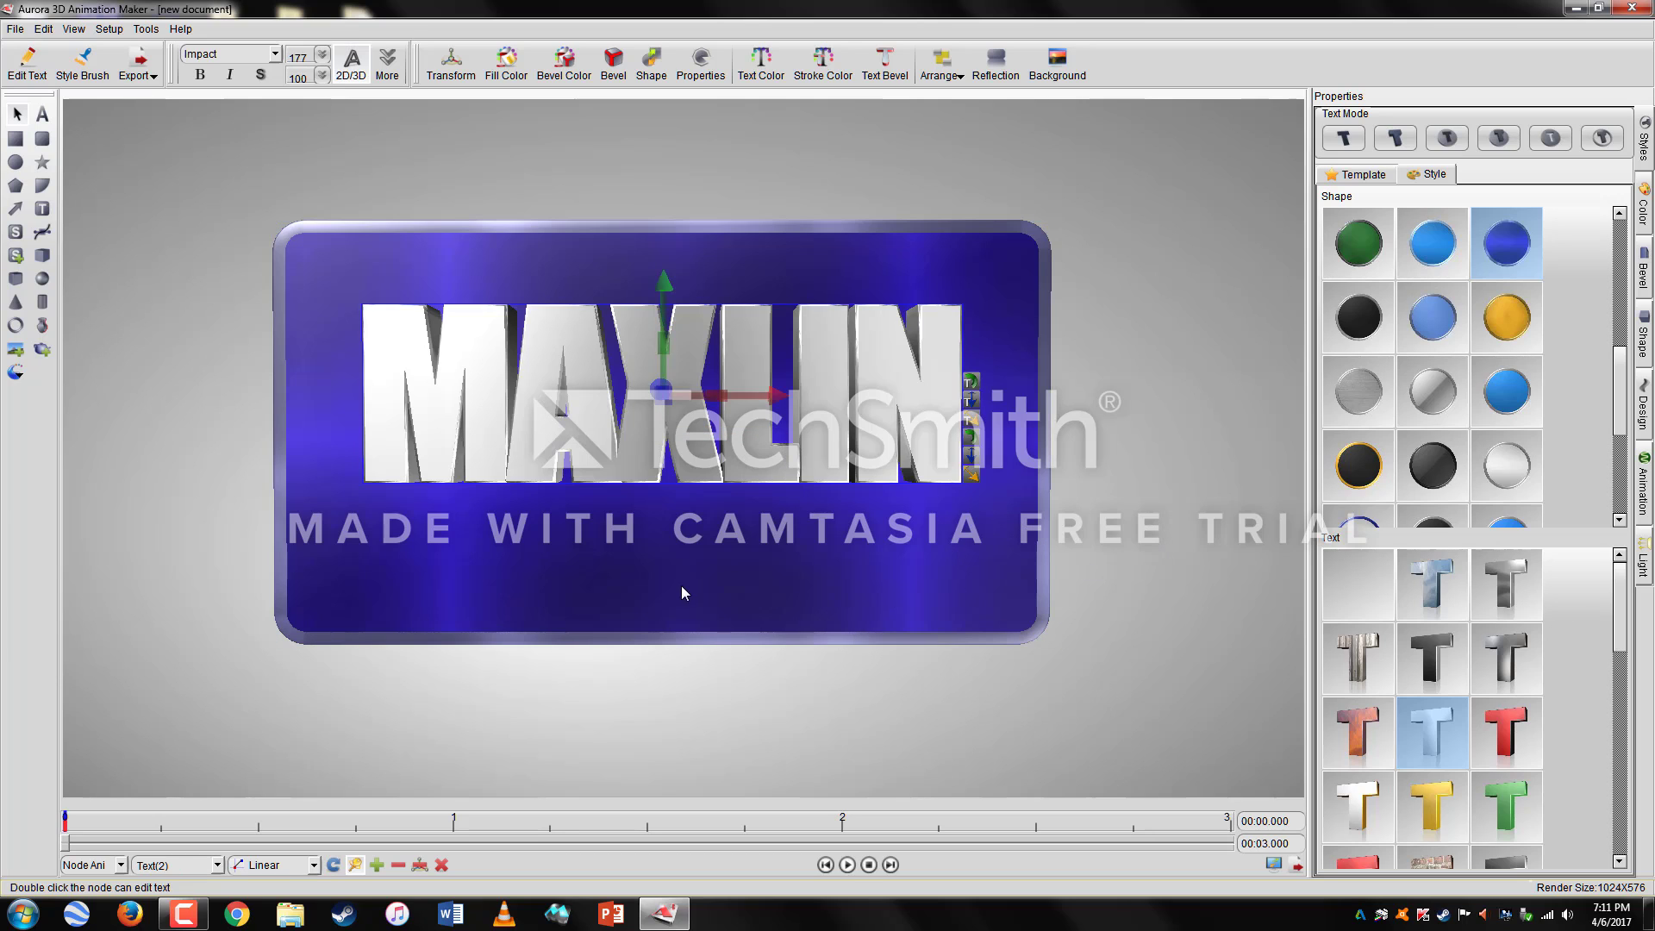
pyautogui.click(1154, 455)
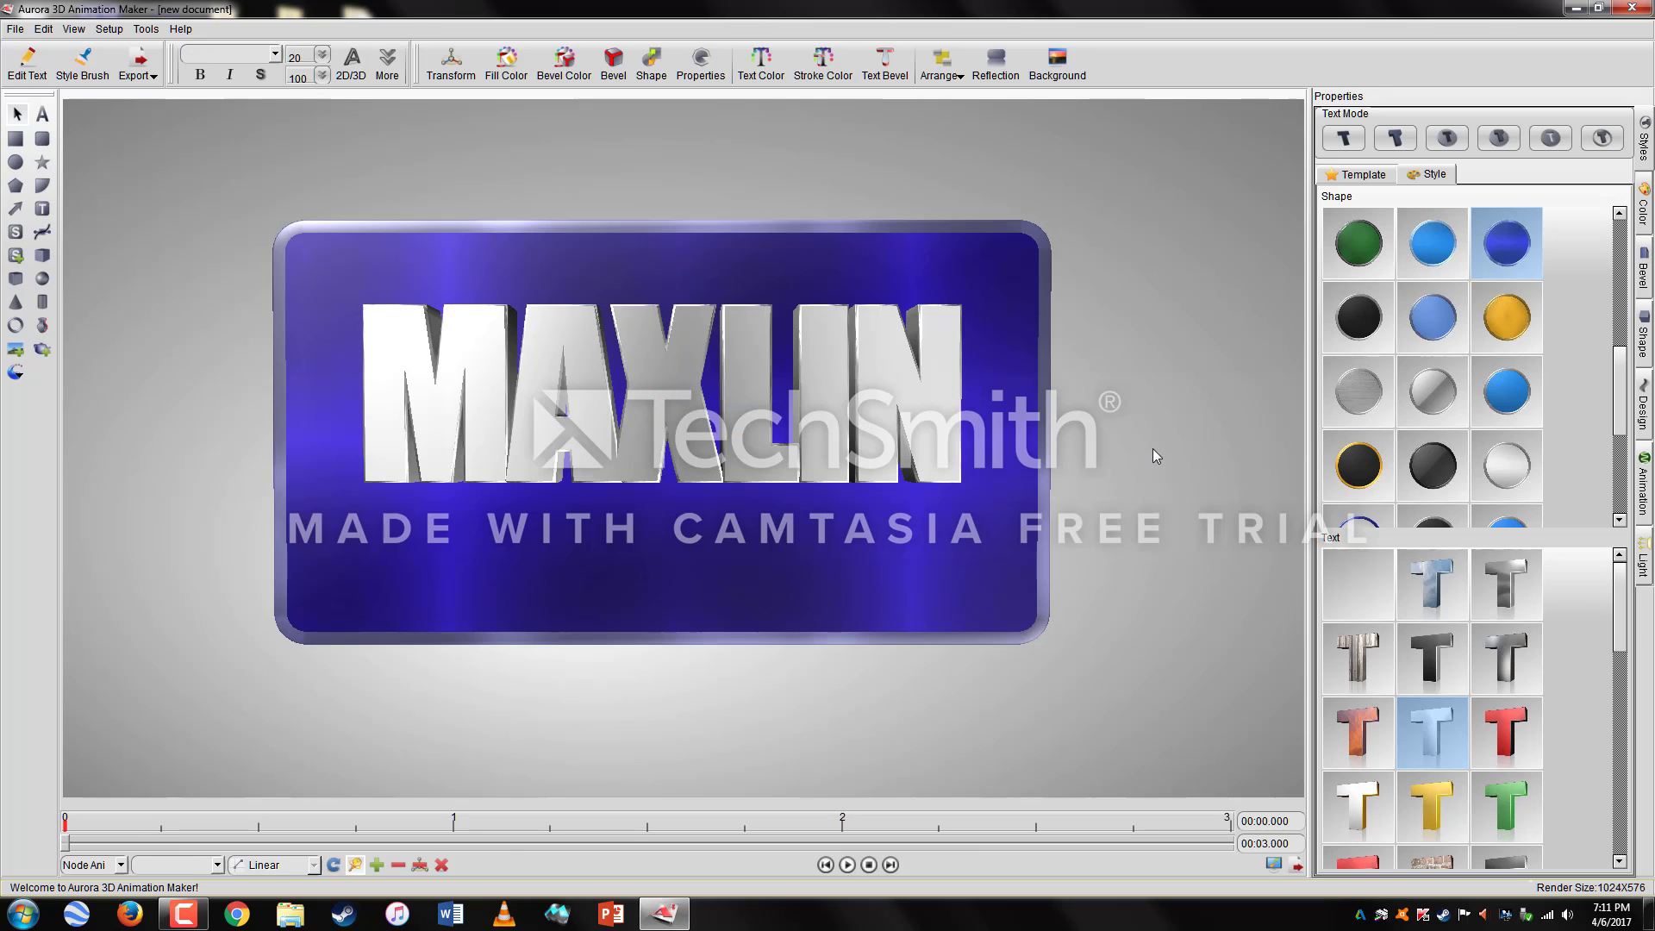
# Step: Add a keyframe for the MAXLIN text at the 3-second end of the timeline and move back towards the start
pyautogui.click(748, 432)
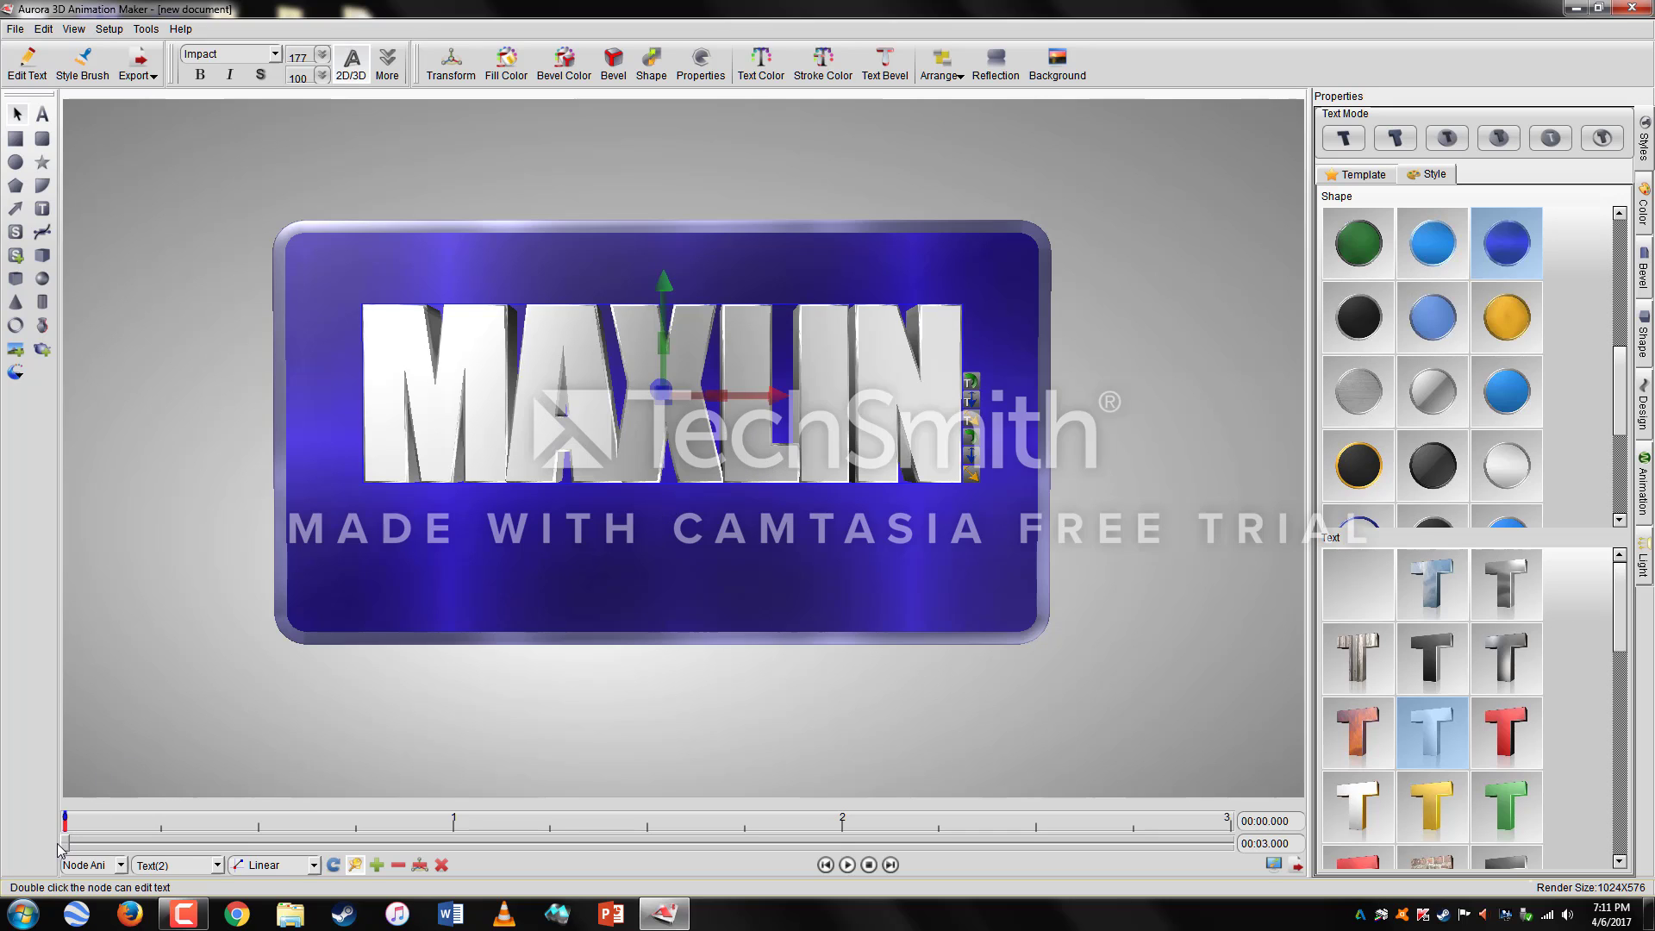
pyautogui.moveTo(68, 841); pyautogui.dragTo(1297, 860)
pyautogui.click(377, 865)
pyautogui.moveTo(1239, 846); pyautogui.dragTo(520, 830)
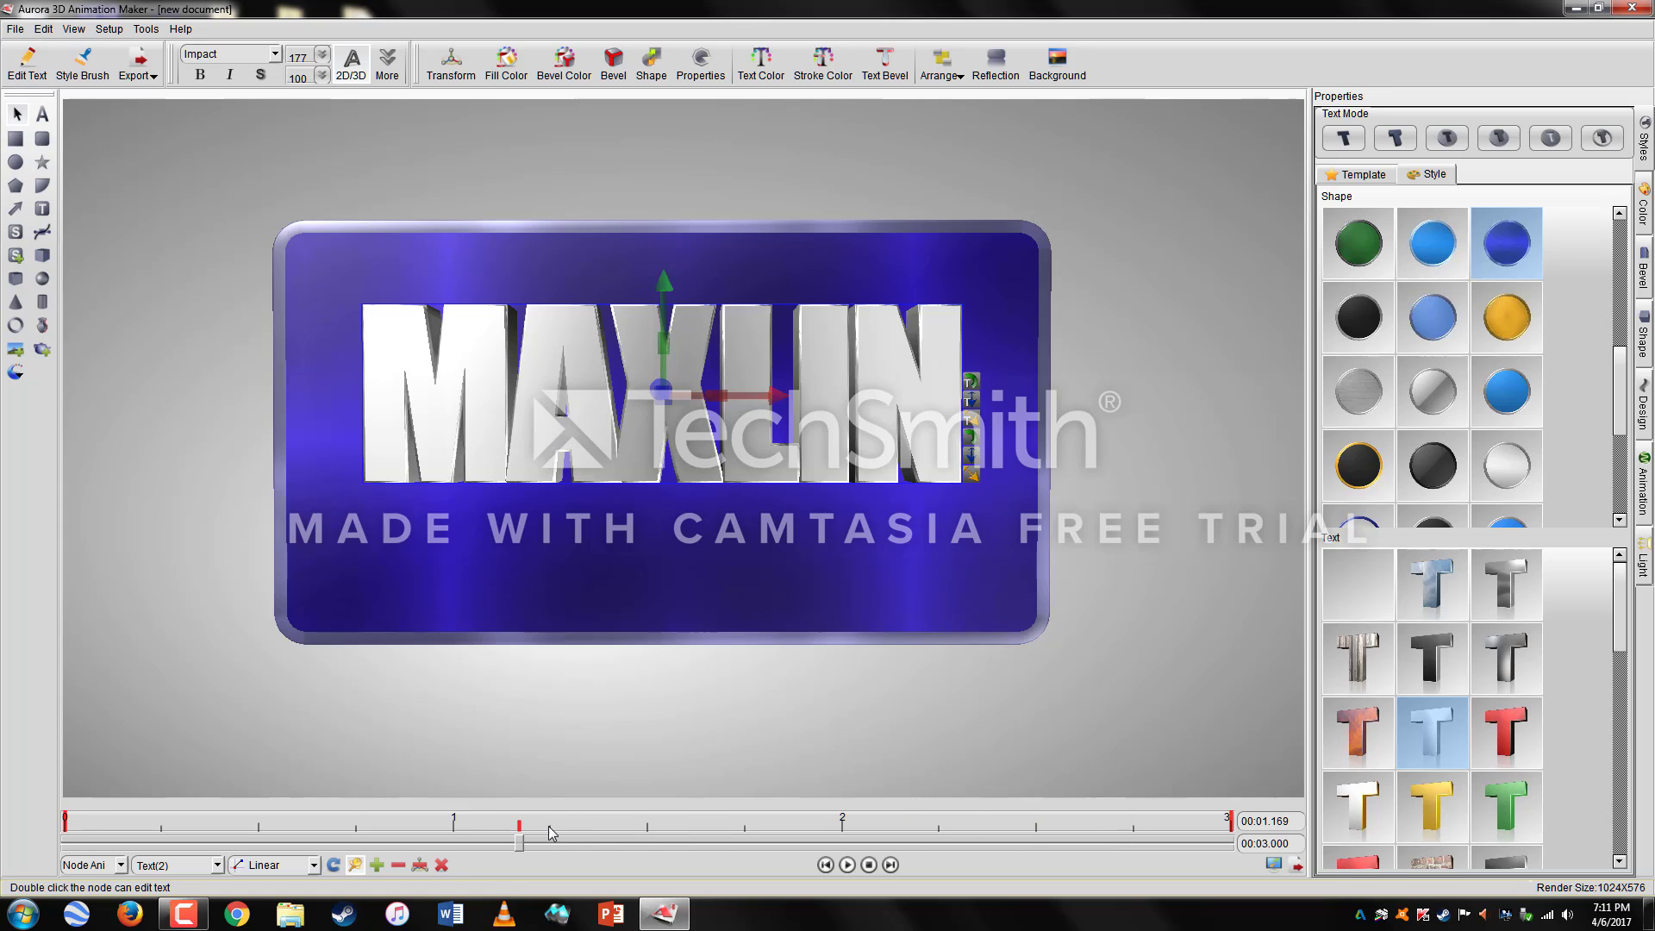
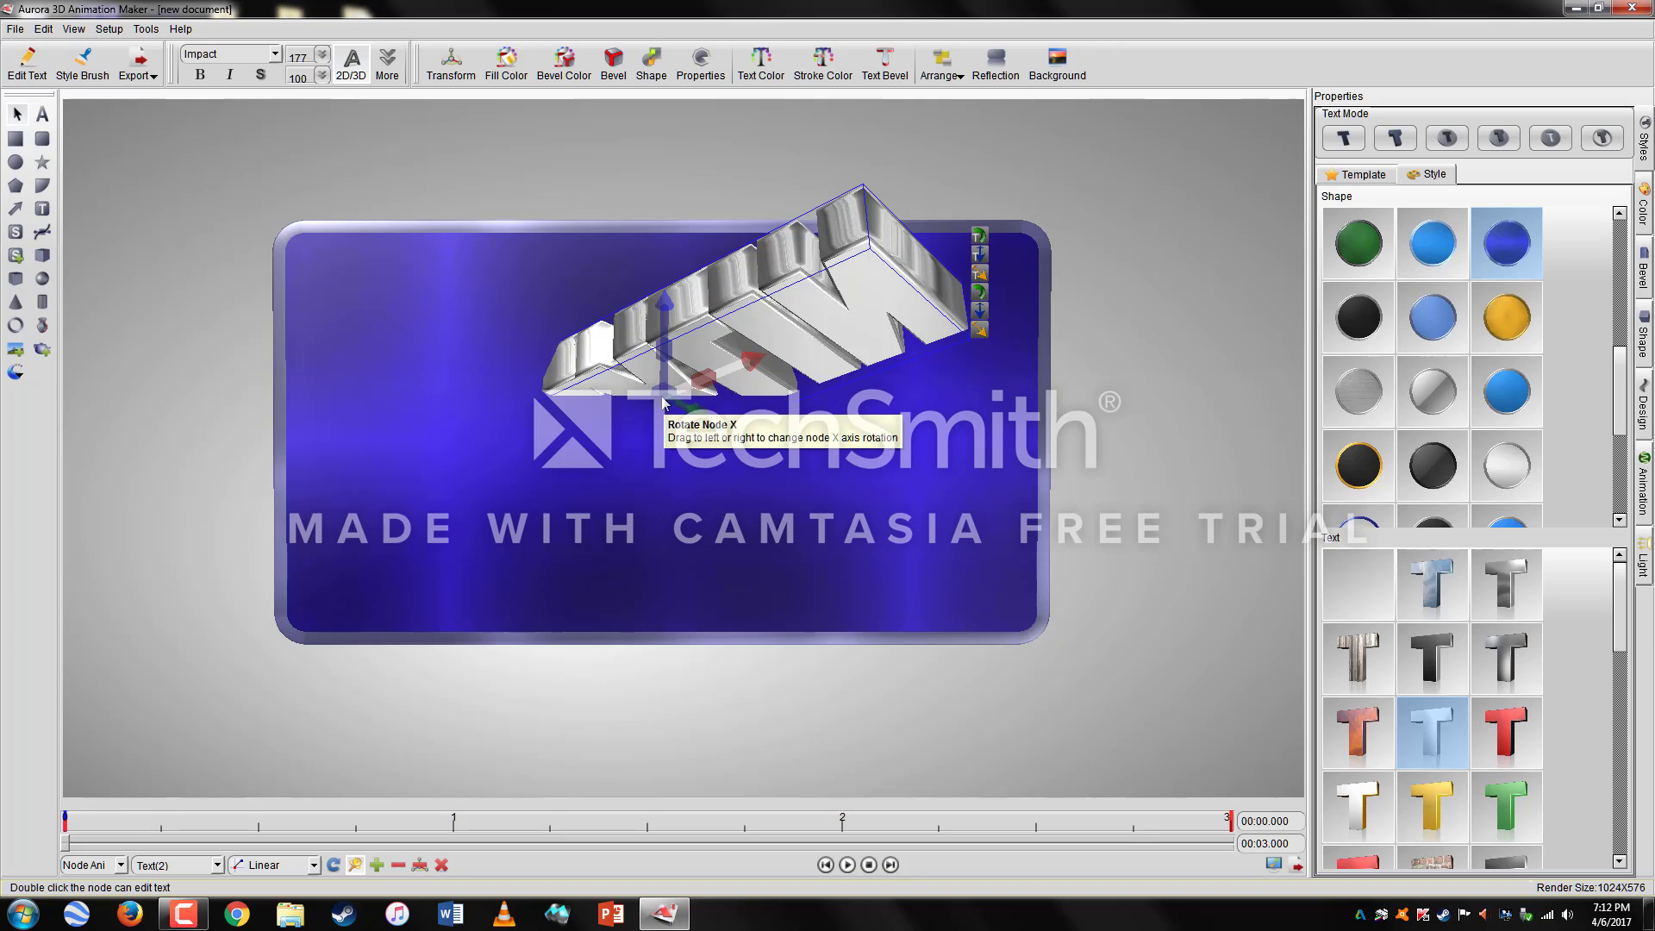
# Step: At time 0, bring the tilted MAXLIN text forward in depth and move it out of view past the scene's upper-left corner
pyautogui.moveTo(678, 380); pyautogui.dragTo(655, 412)
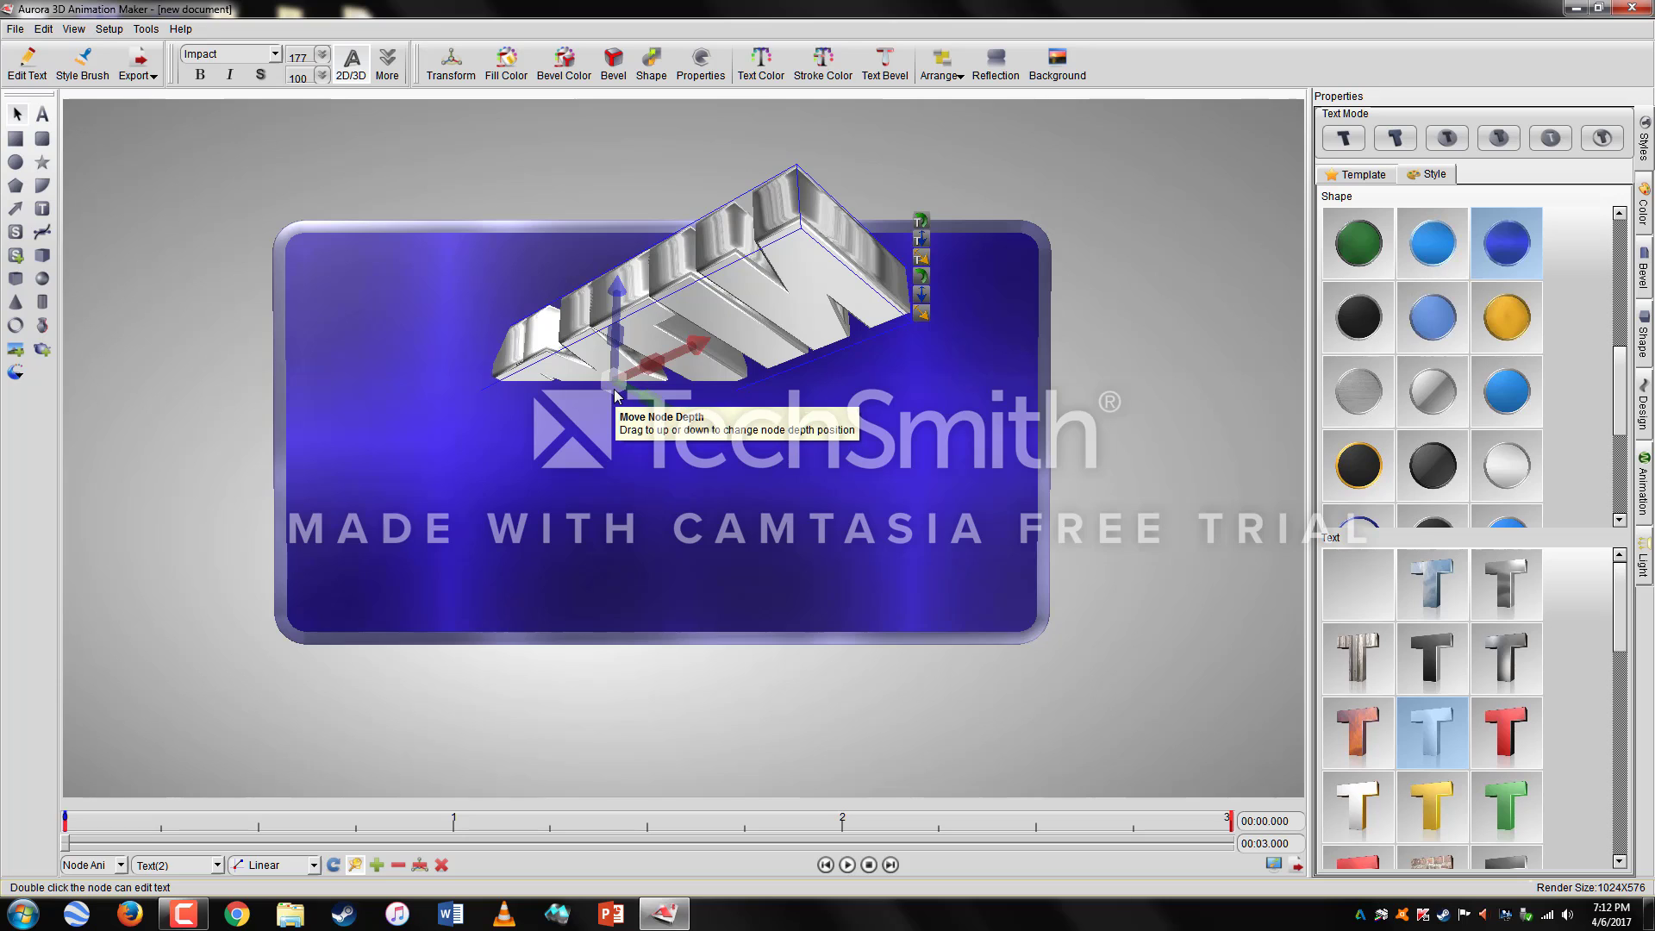
pyautogui.moveTo(614, 397); pyautogui.dragTo(517, 172)
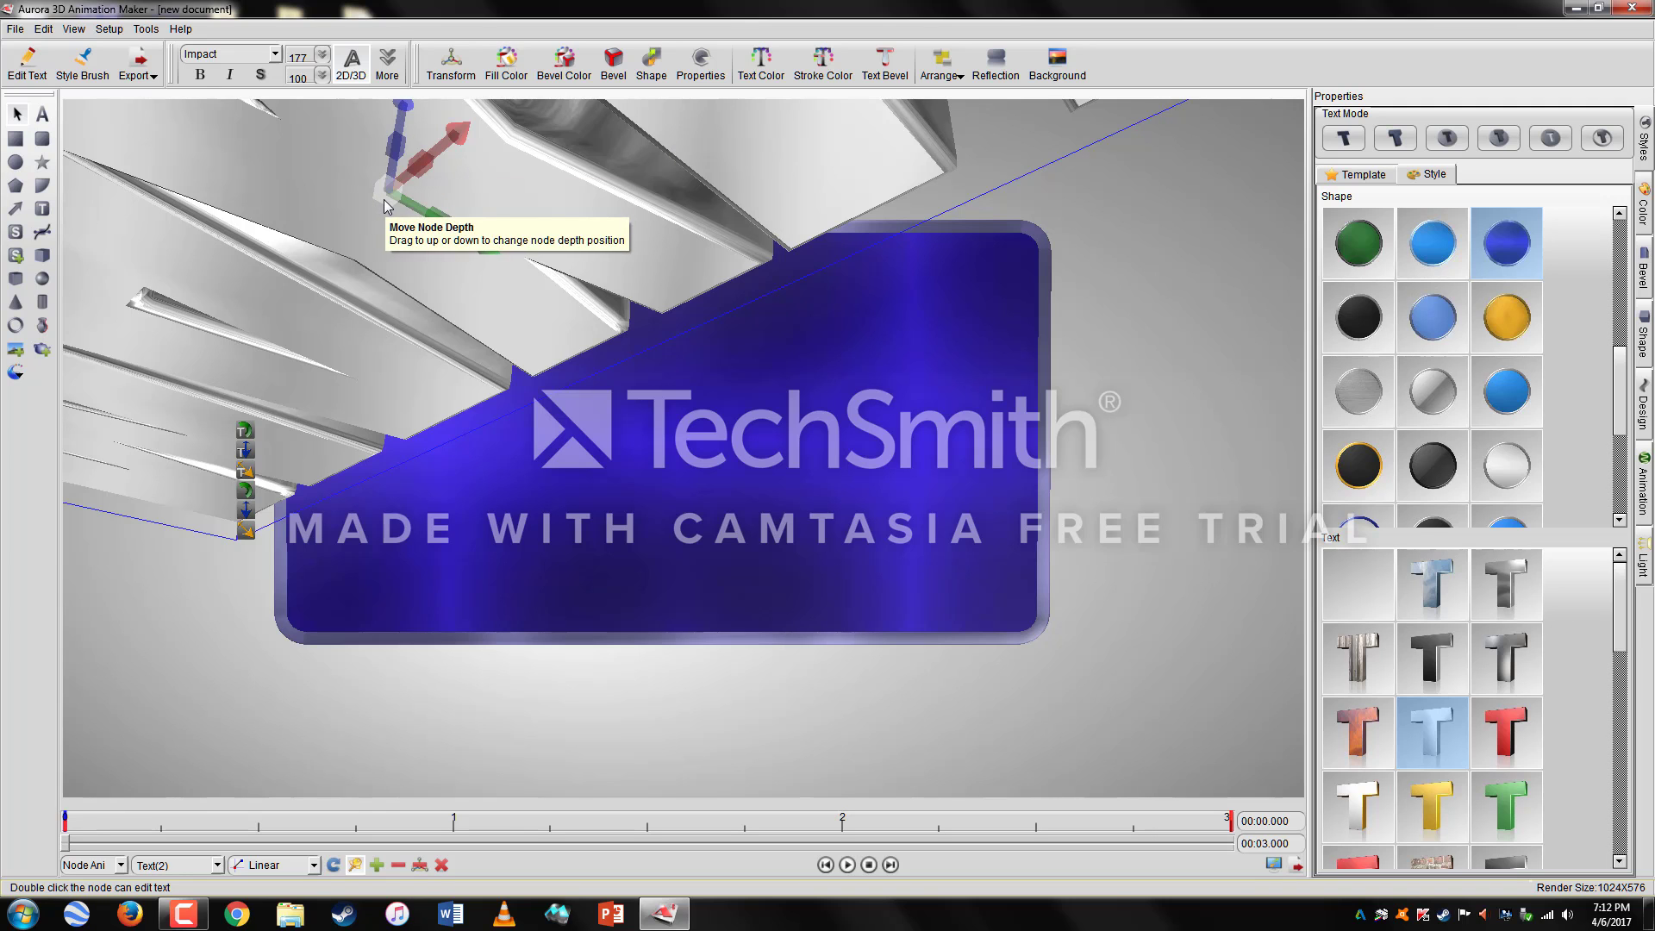
pyautogui.moveTo(386, 188); pyautogui.dragTo(1392, 593)
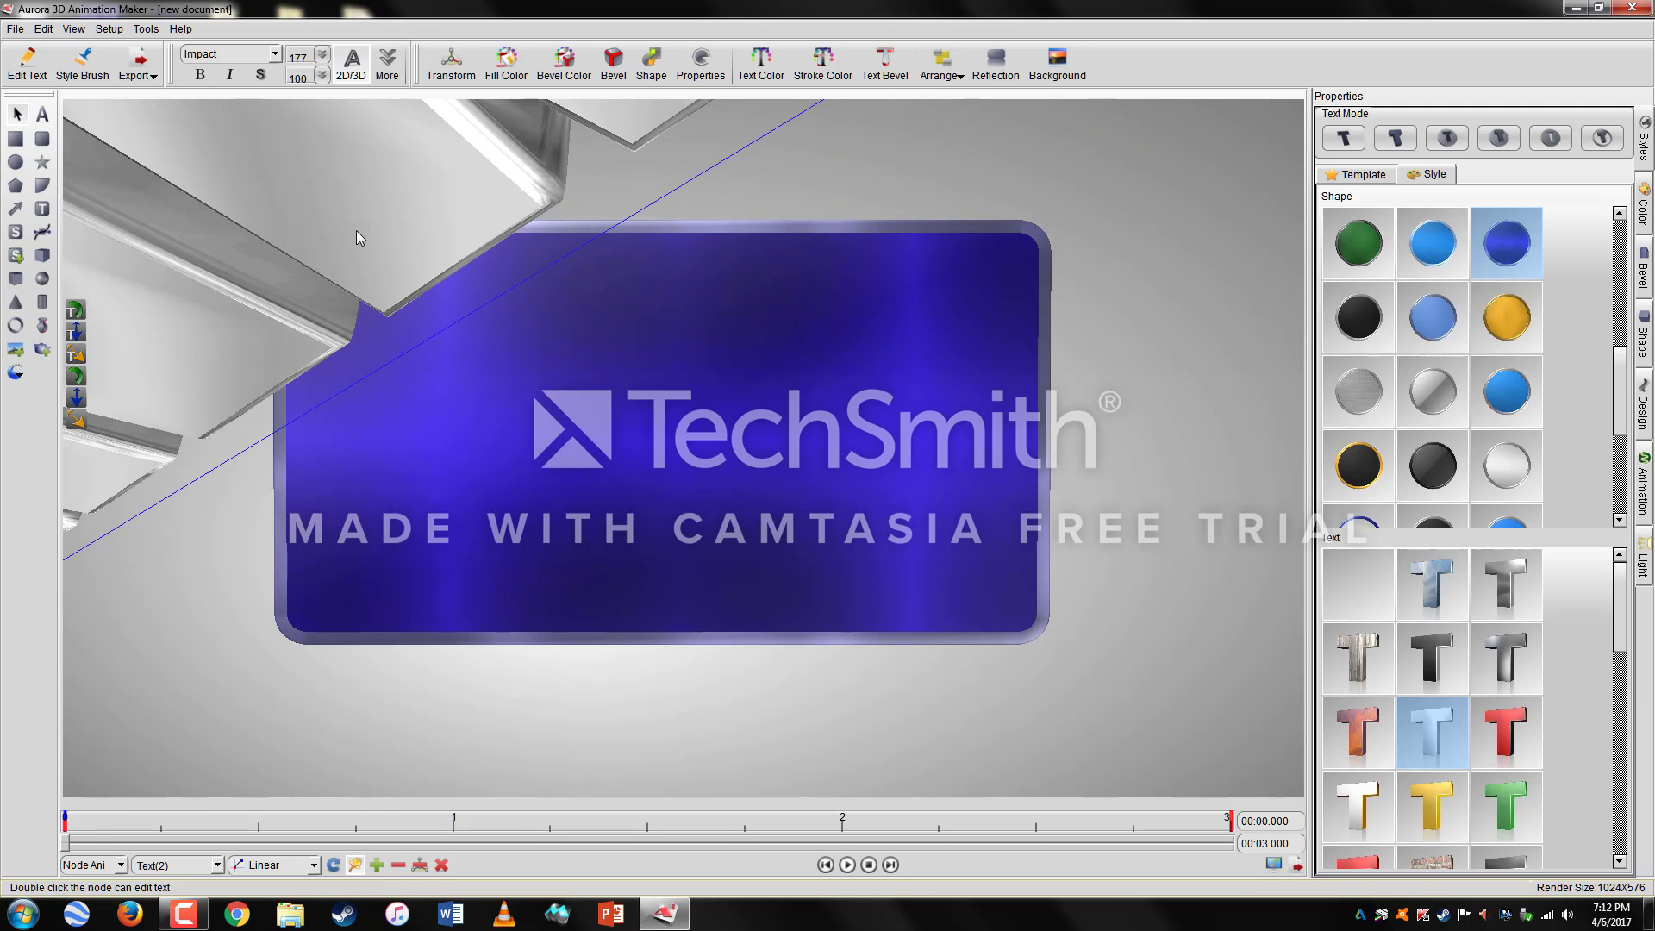
pyautogui.moveTo(357, 237); pyautogui.dragTo(4, 6)
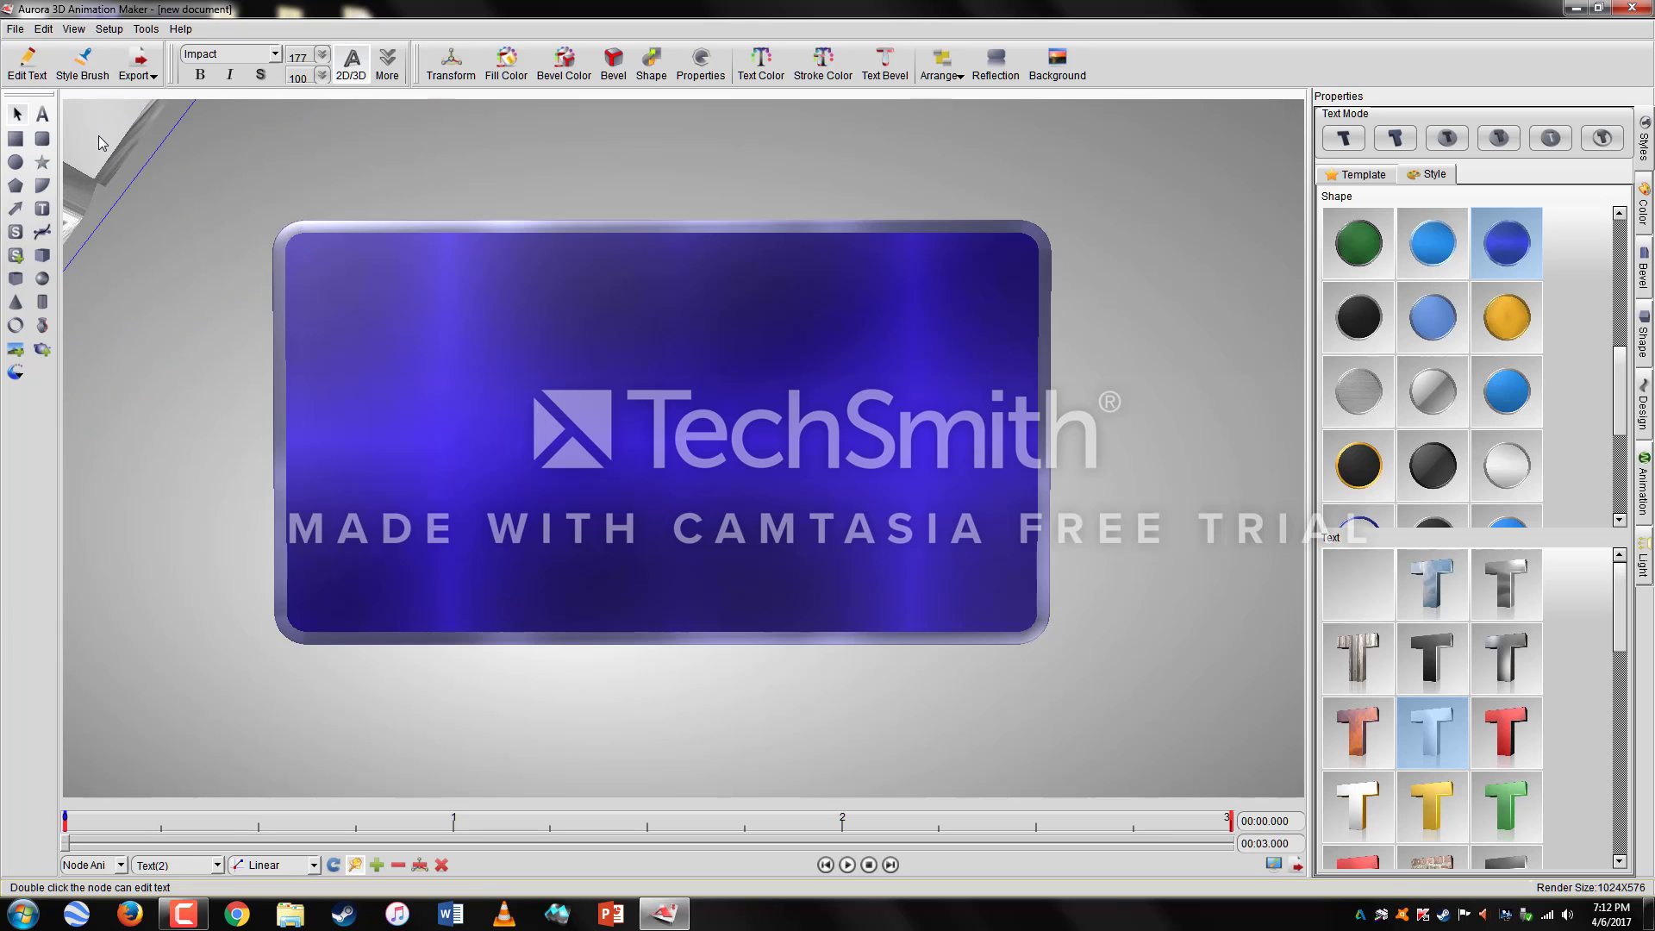
pyautogui.moveTo(101, 125); pyautogui.dragTo(3, 4)
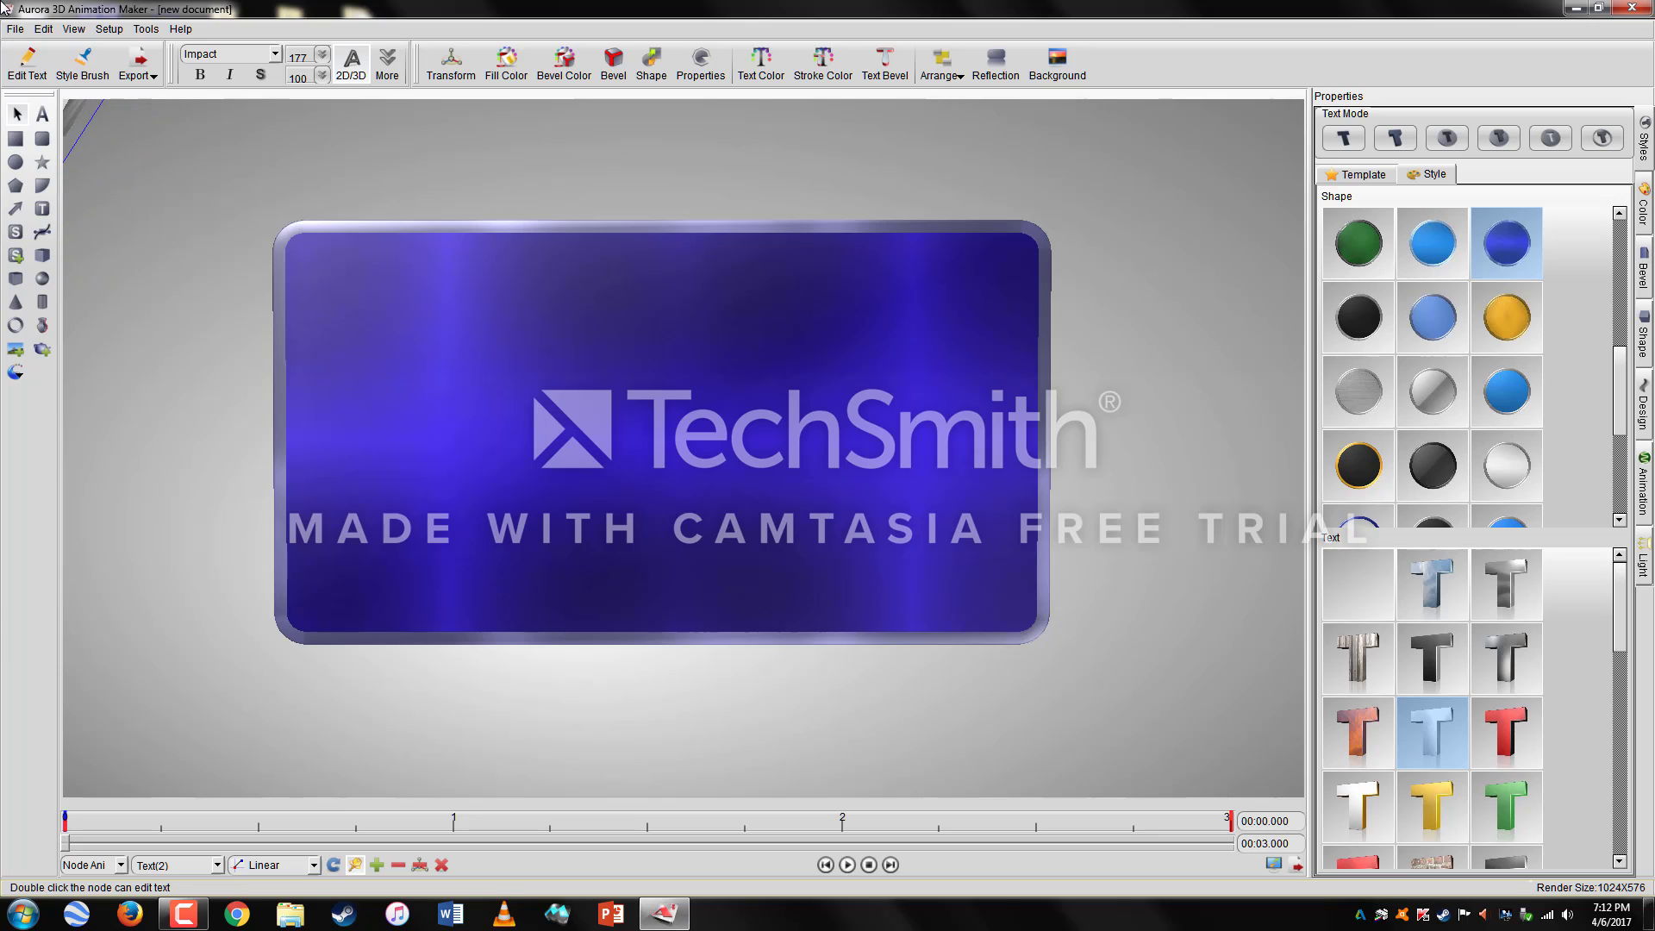
# Step: Add a keyframe for the blue panel at 3 seconds and return the timeline to 0
pyautogui.click(819, 392)
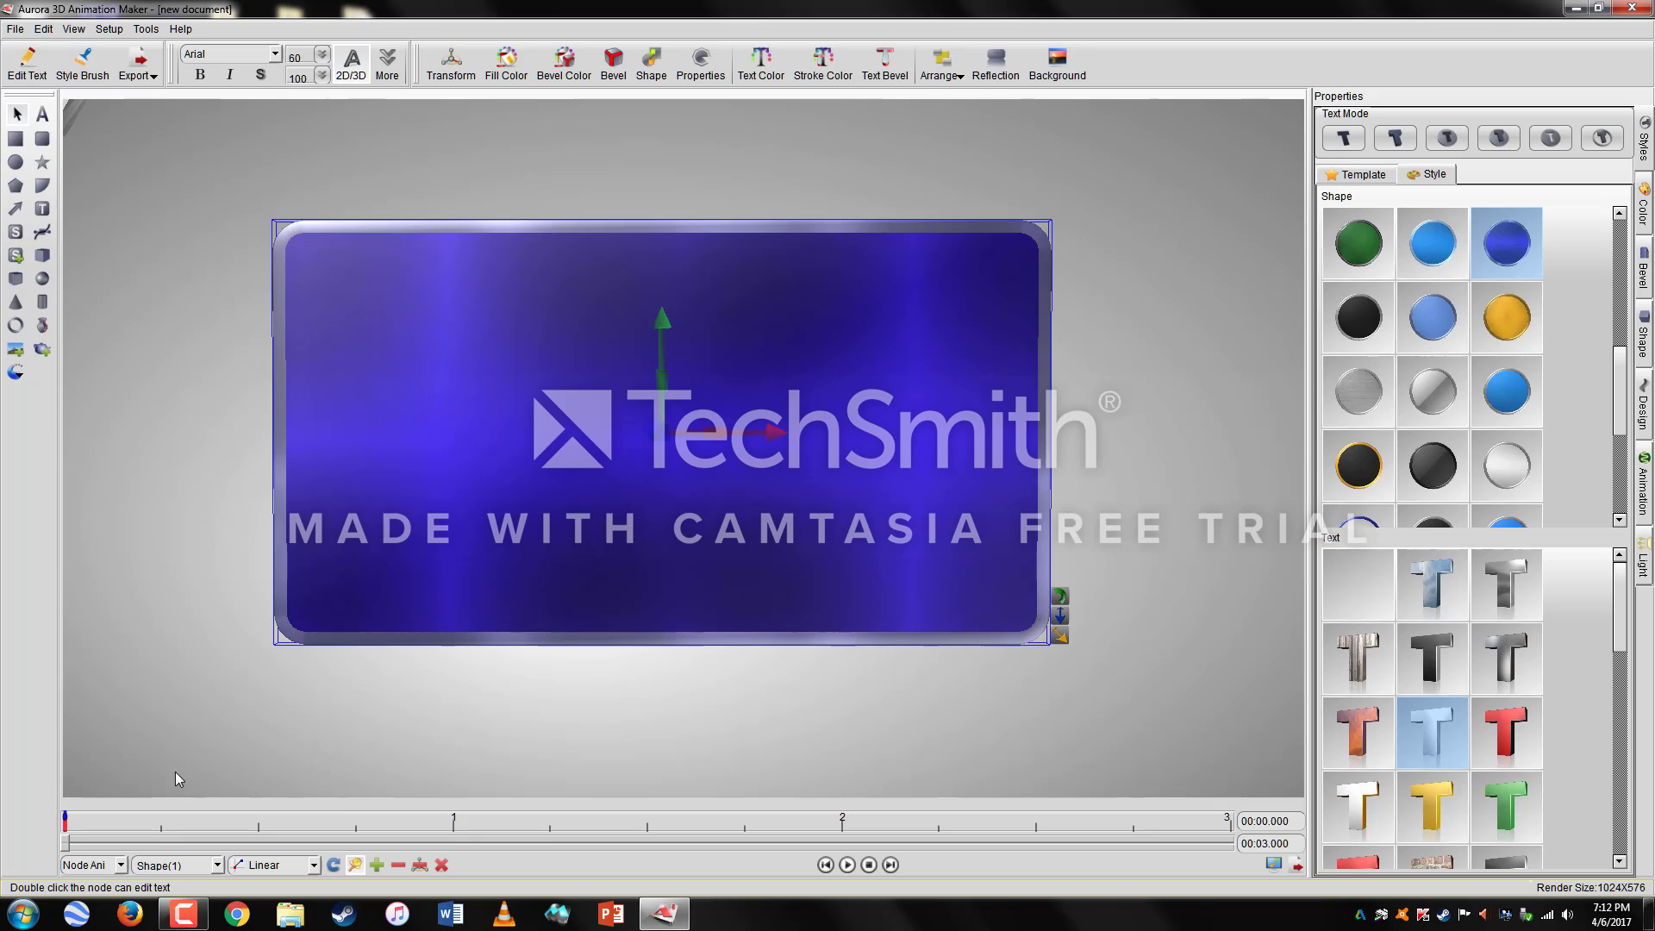
pyautogui.moveTo(65, 845); pyautogui.dragTo(19, 841)
pyautogui.moveTo(66, 841); pyautogui.dragTo(1230, 842)
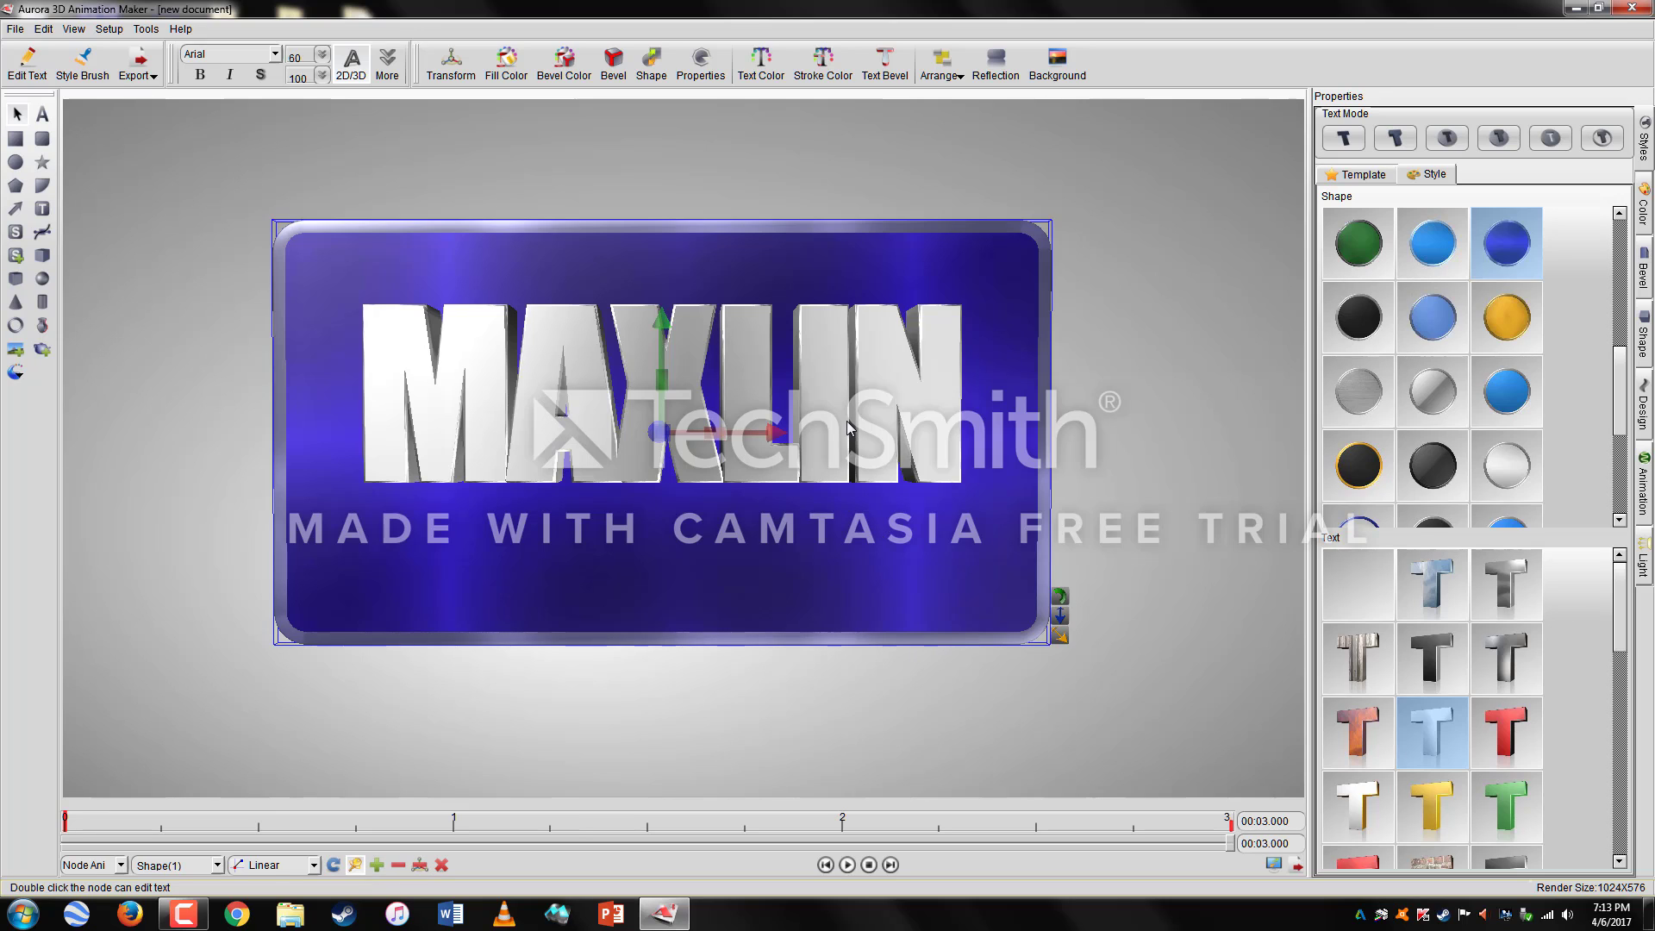
pyautogui.click(376, 866)
pyautogui.moveTo(1229, 849); pyautogui.dragTo(37, 815)
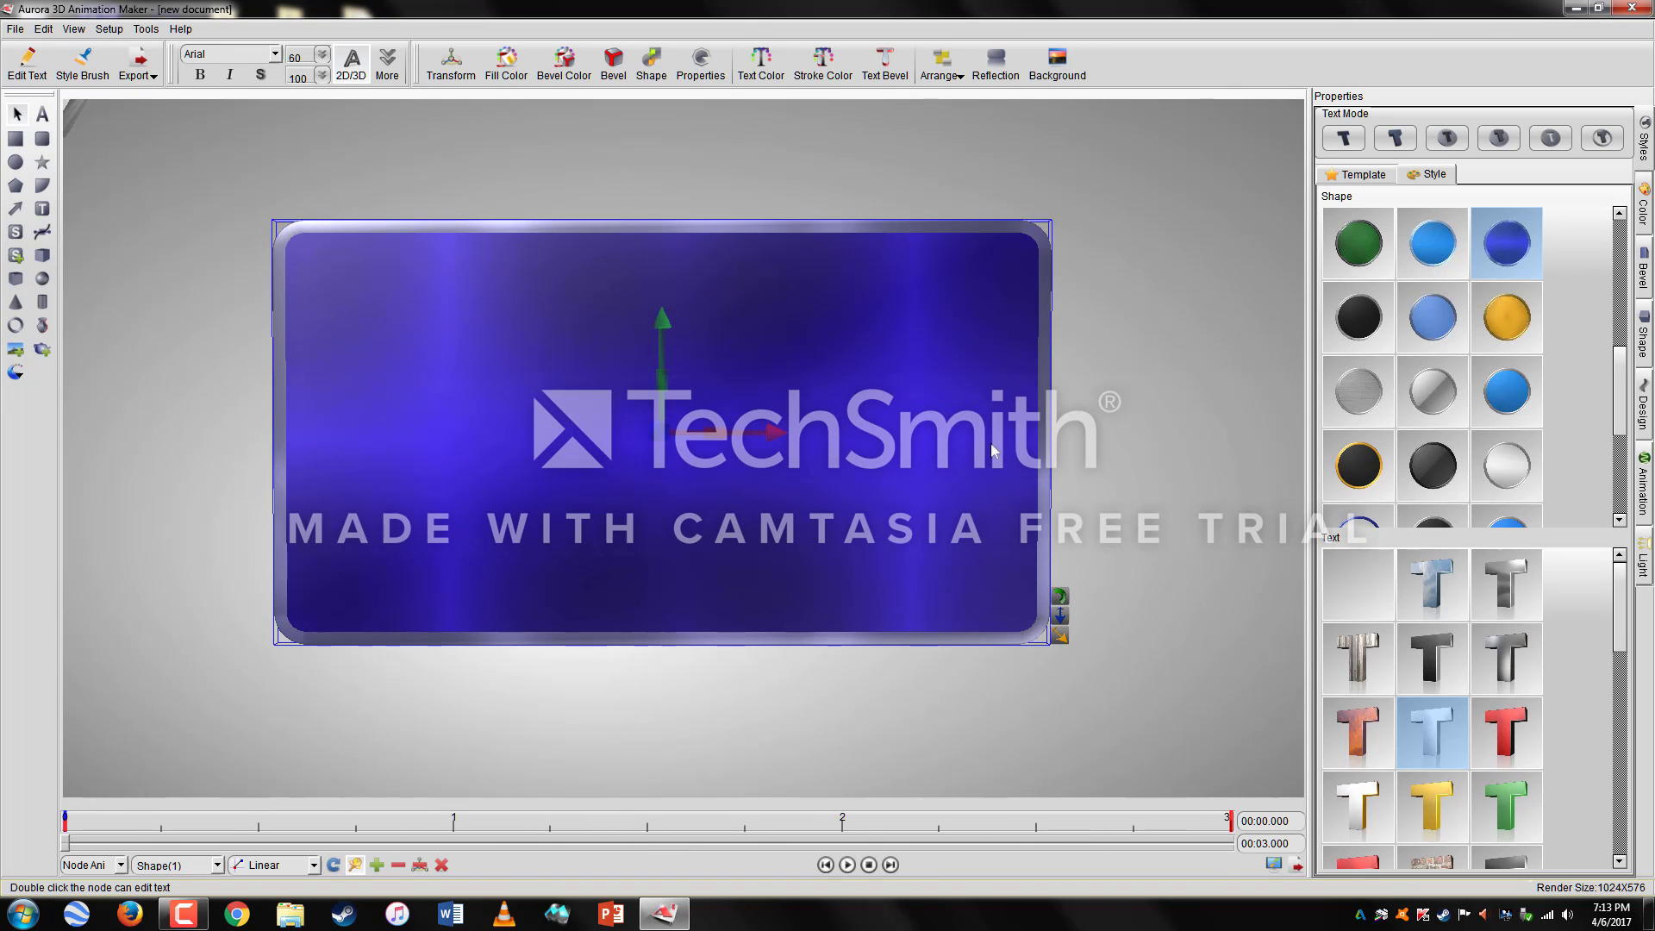
# Step: At time 0, rotate the blue panel edge-on, turn it sideways, and move it forward and out of view towards the lower right
pyautogui.moveTo(752, 444); pyautogui.dragTo(747, 278)
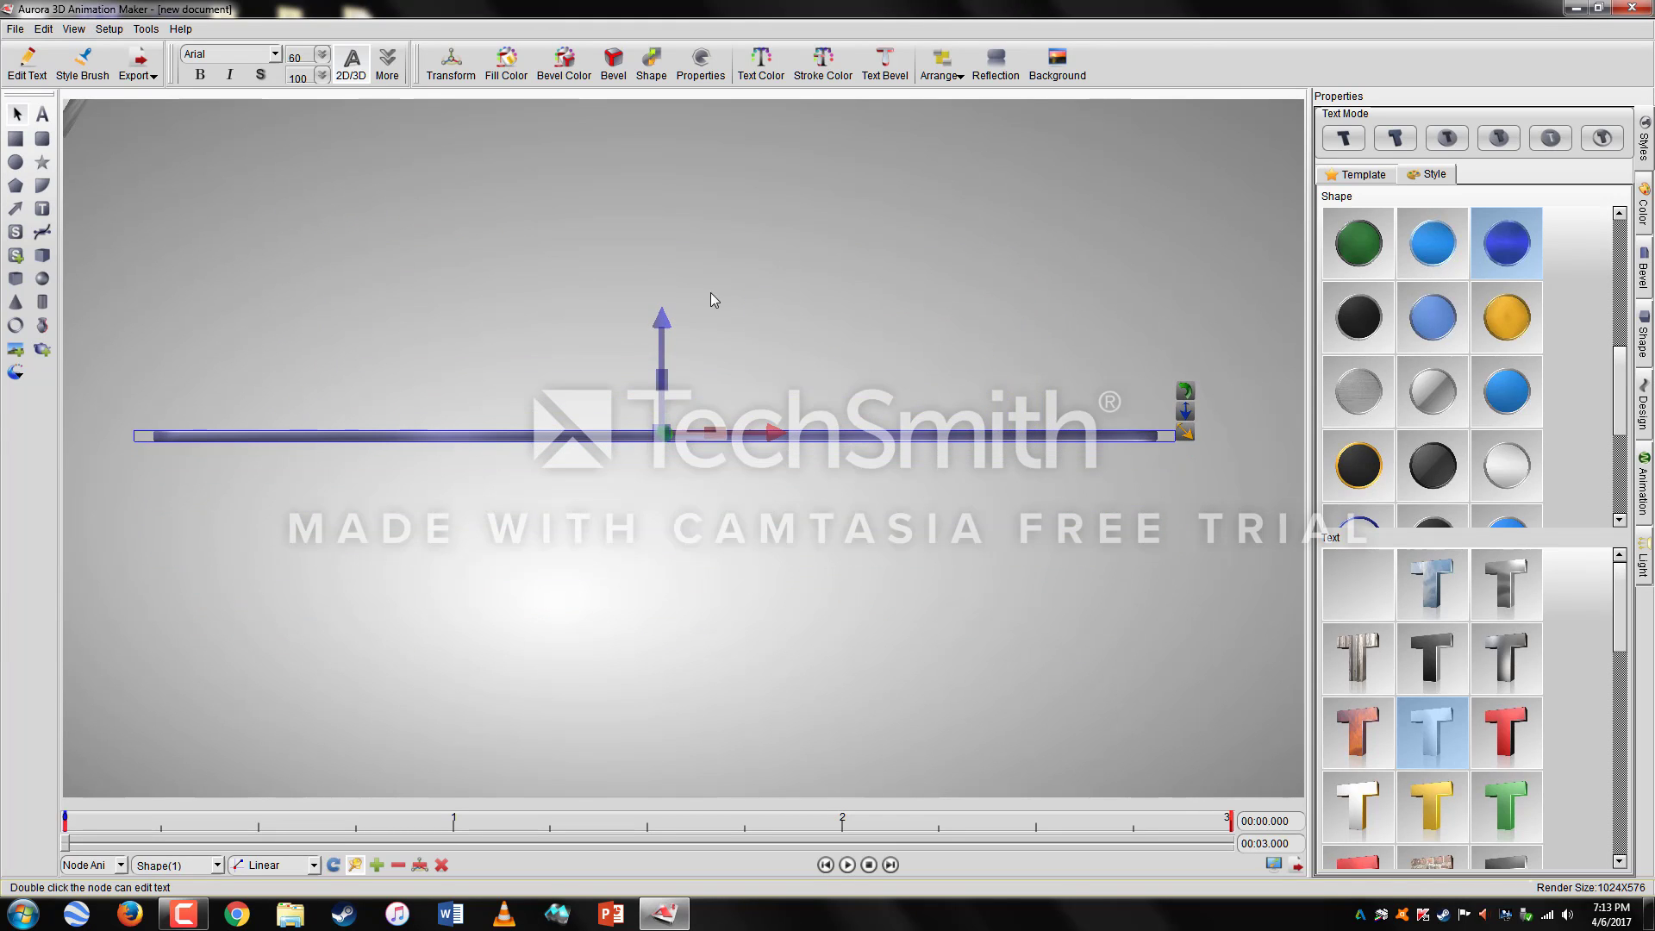
pyautogui.moveTo(662, 349); pyautogui.dragTo(765, 361)
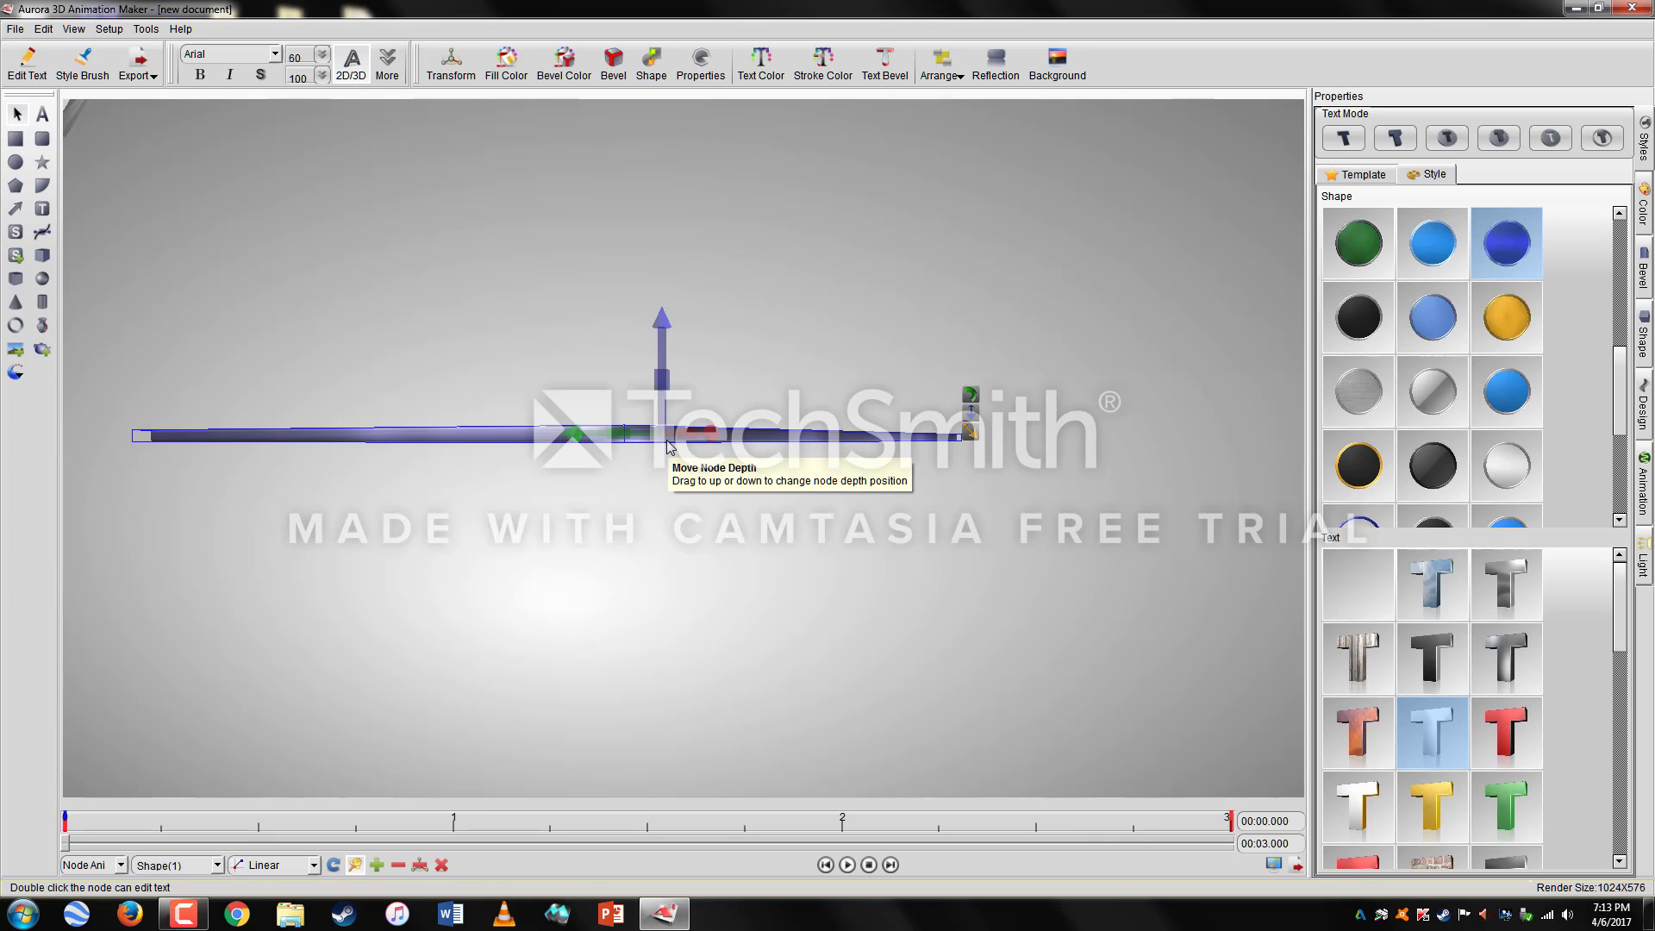
pyautogui.moveTo(666, 447); pyautogui.dragTo(1186, 670)
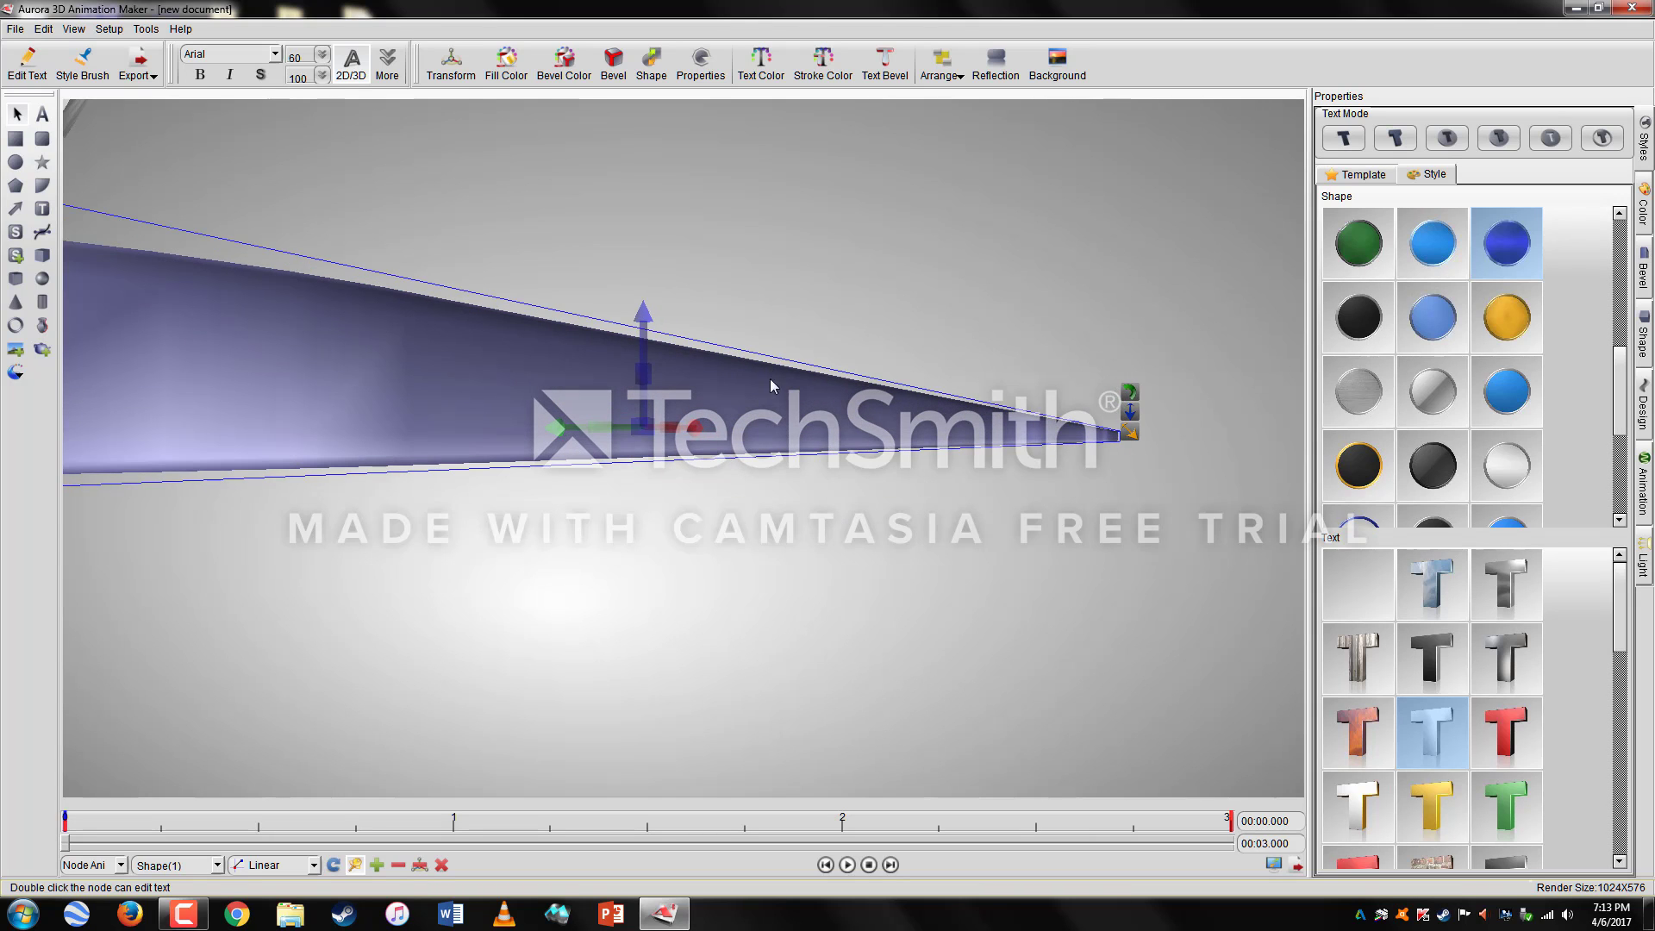
pyautogui.moveTo(768, 379); pyautogui.dragTo(1372, 596)
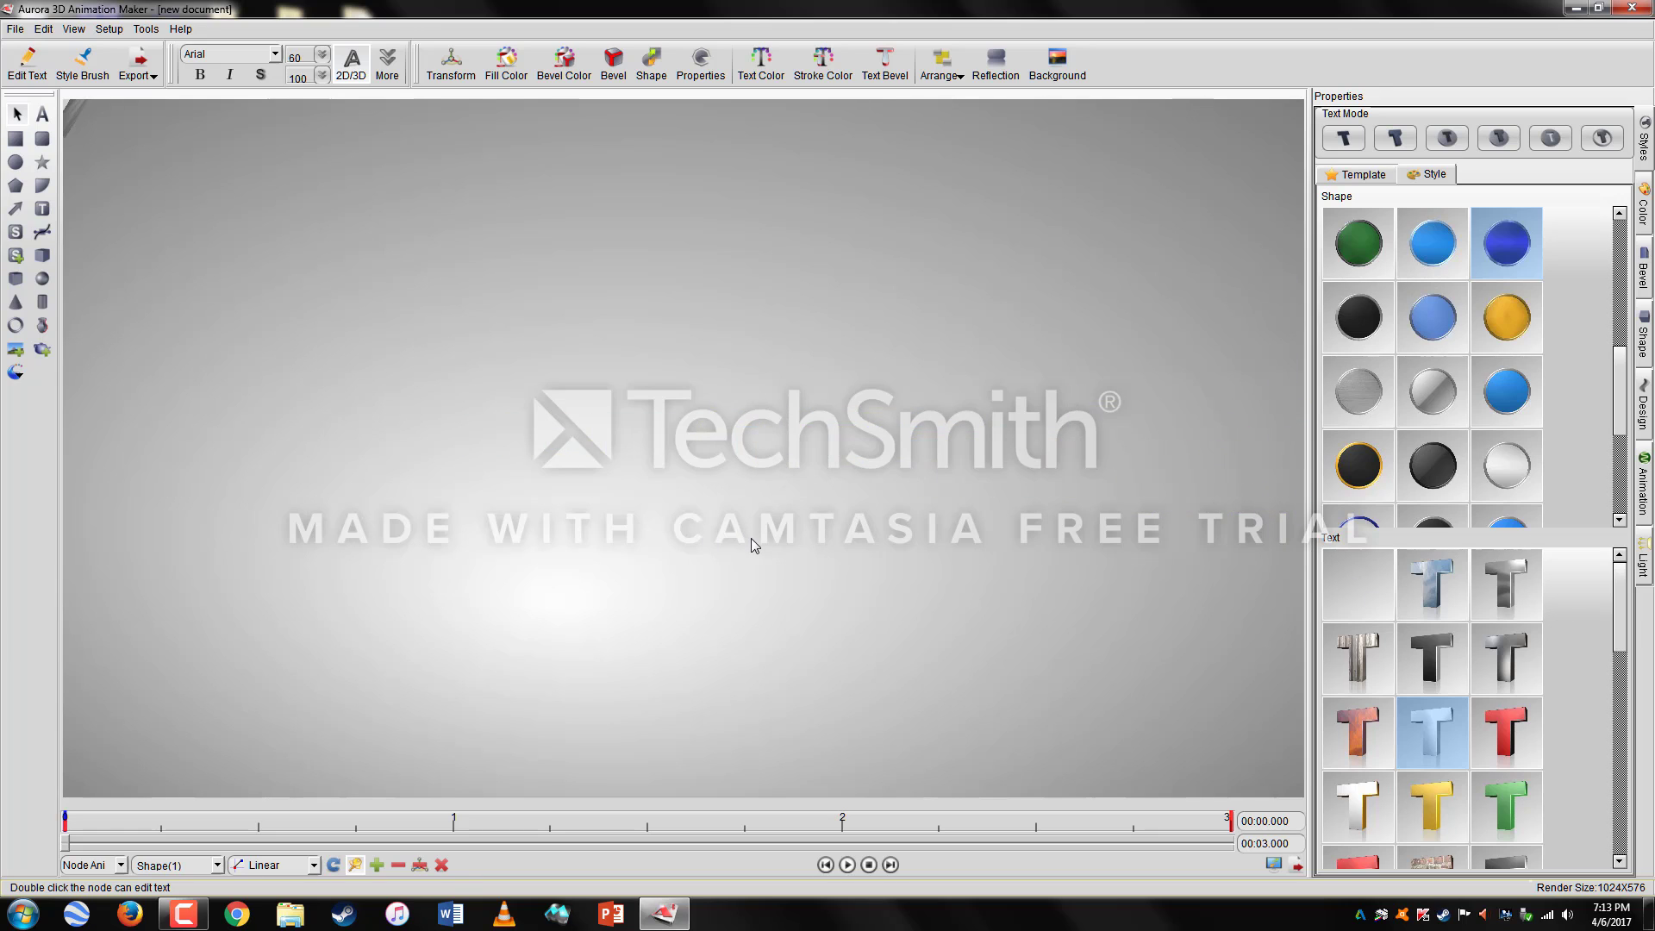
# Step: Play the logo animation and scrub through the timeline to the 3-second end to review the text and panel movement
pyautogui.click(846, 865)
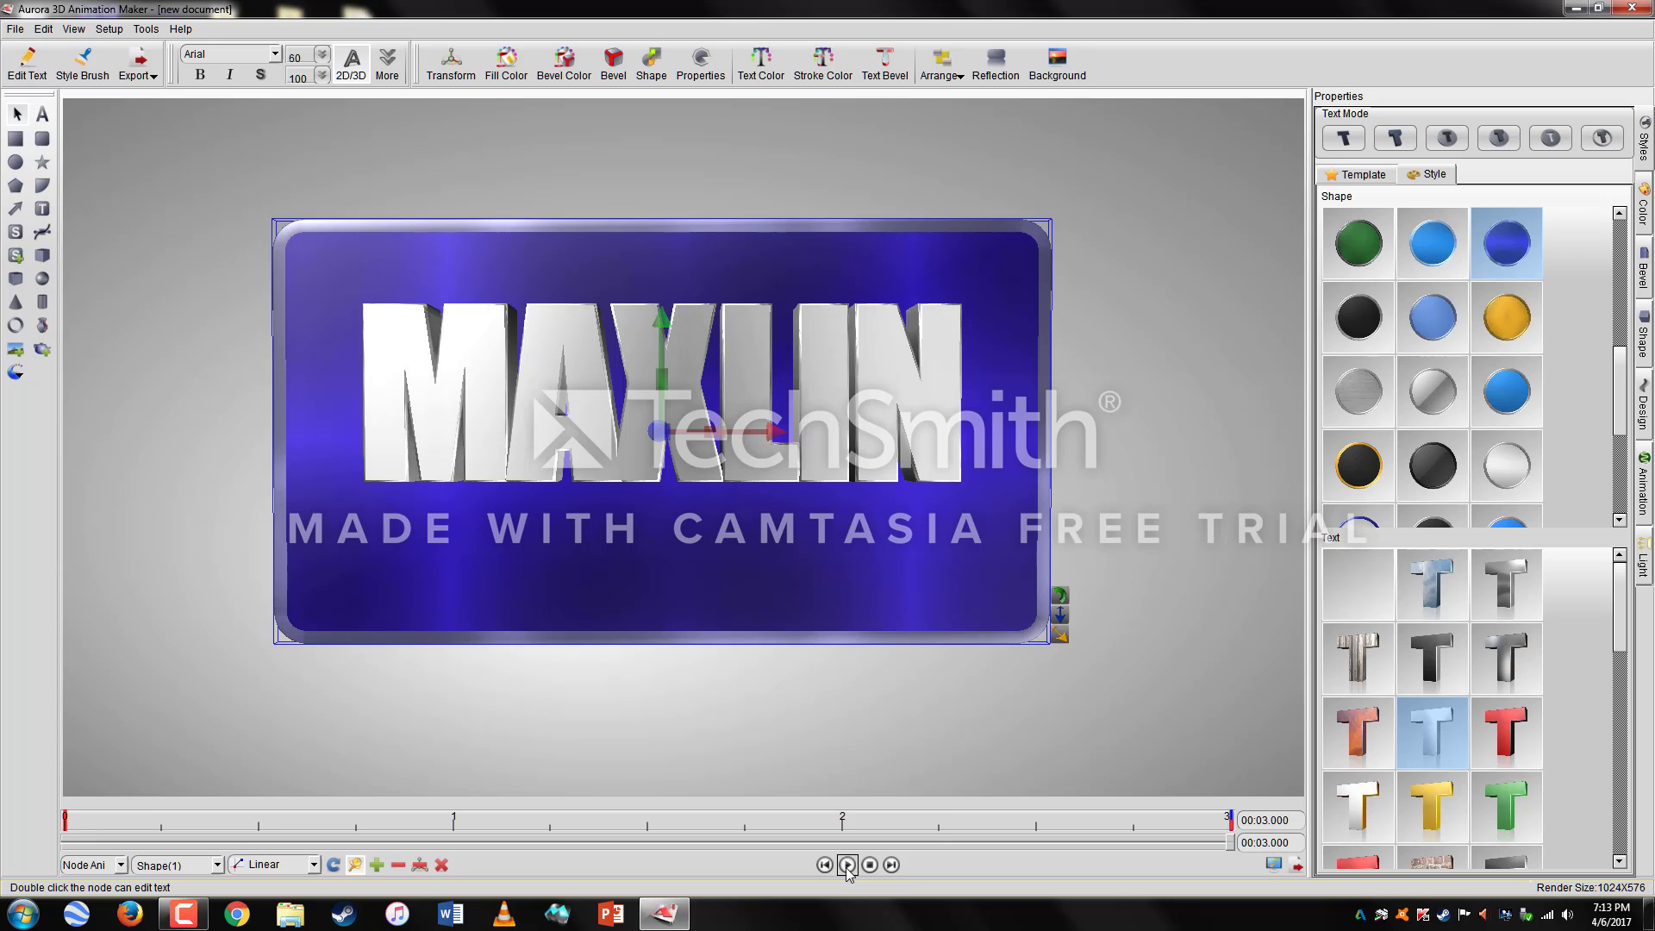
pyautogui.click(1089, 398)
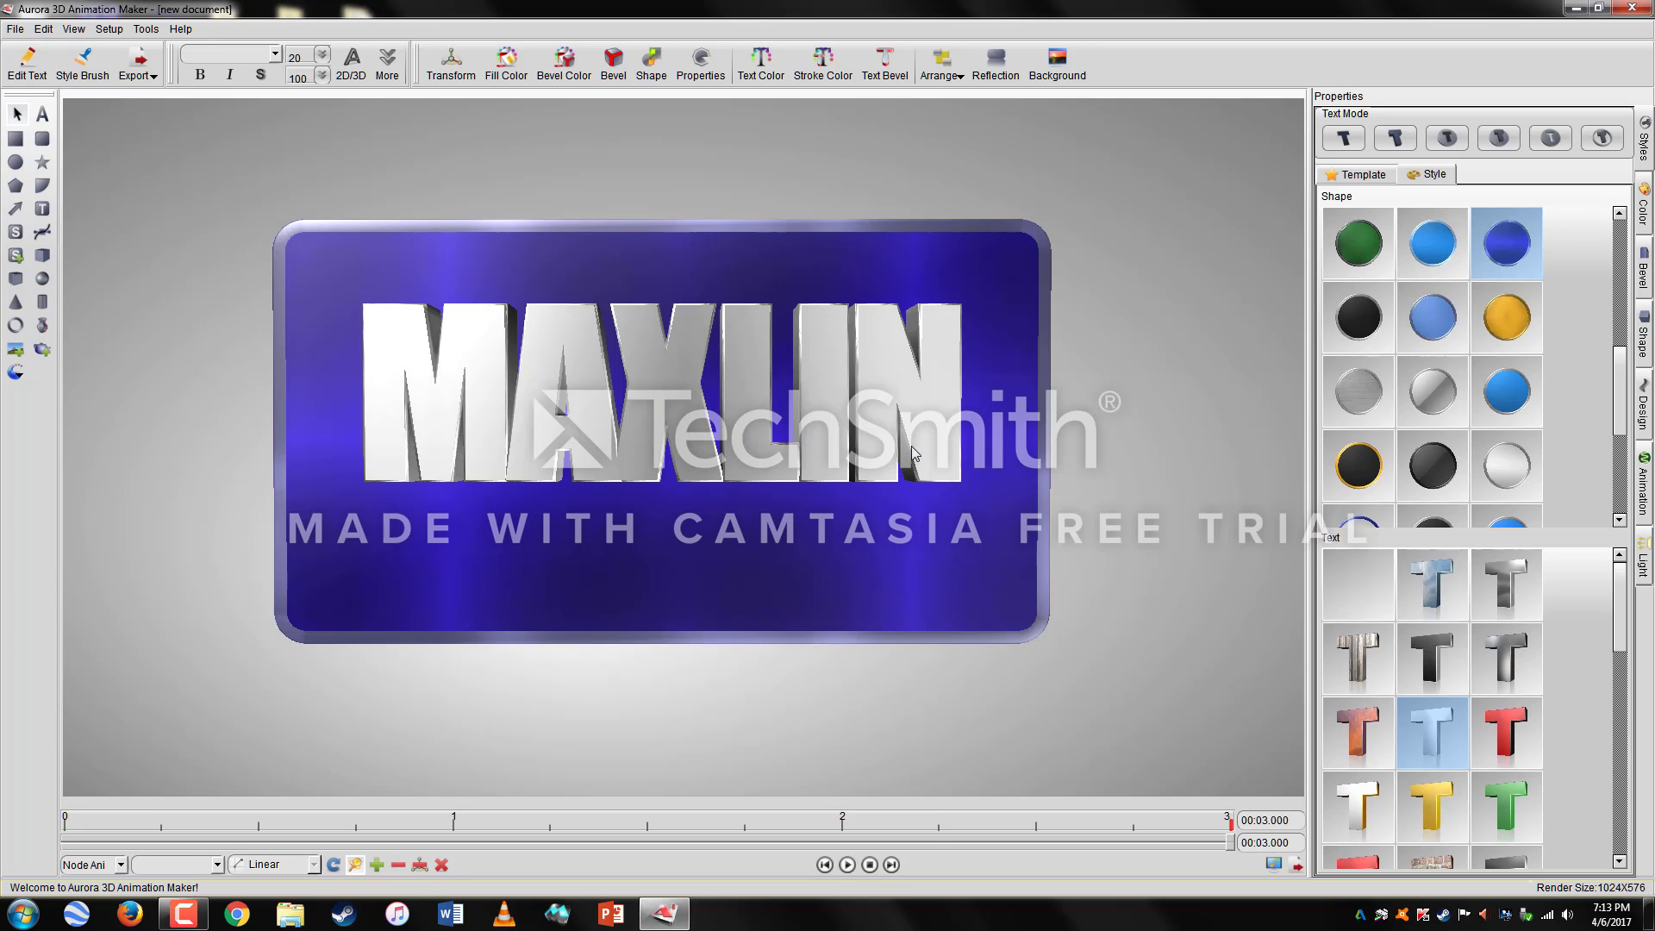
pyautogui.click(847, 864)
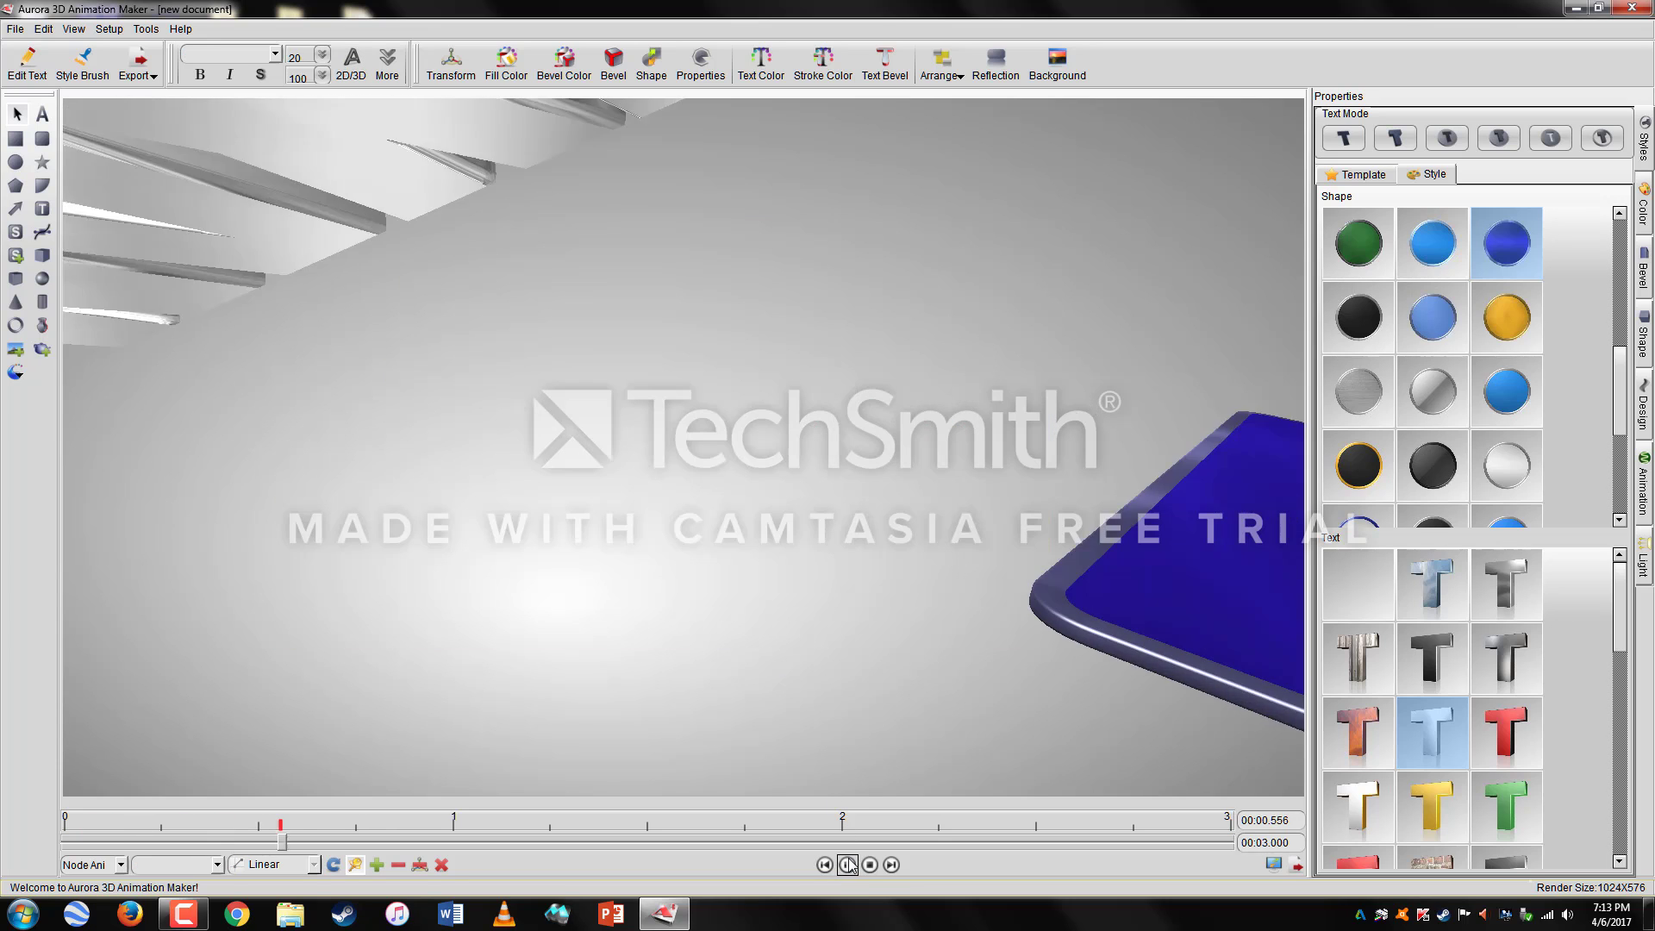
pyautogui.click(847, 865)
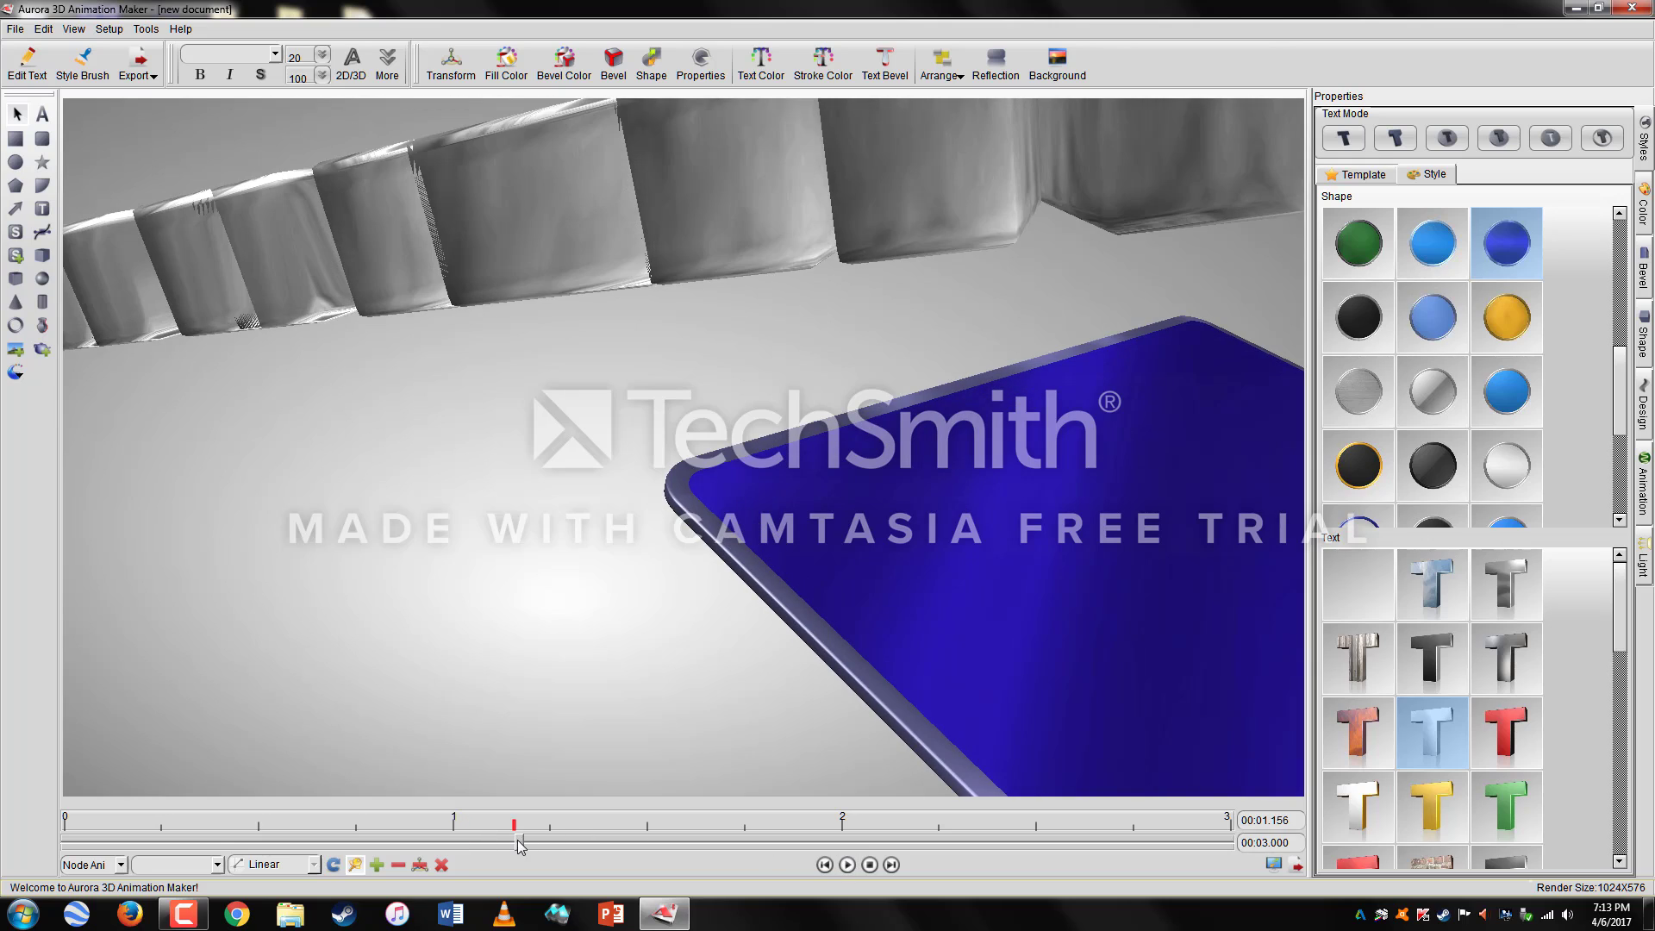
pyautogui.moveTo(522, 842); pyautogui.dragTo(627, 843)
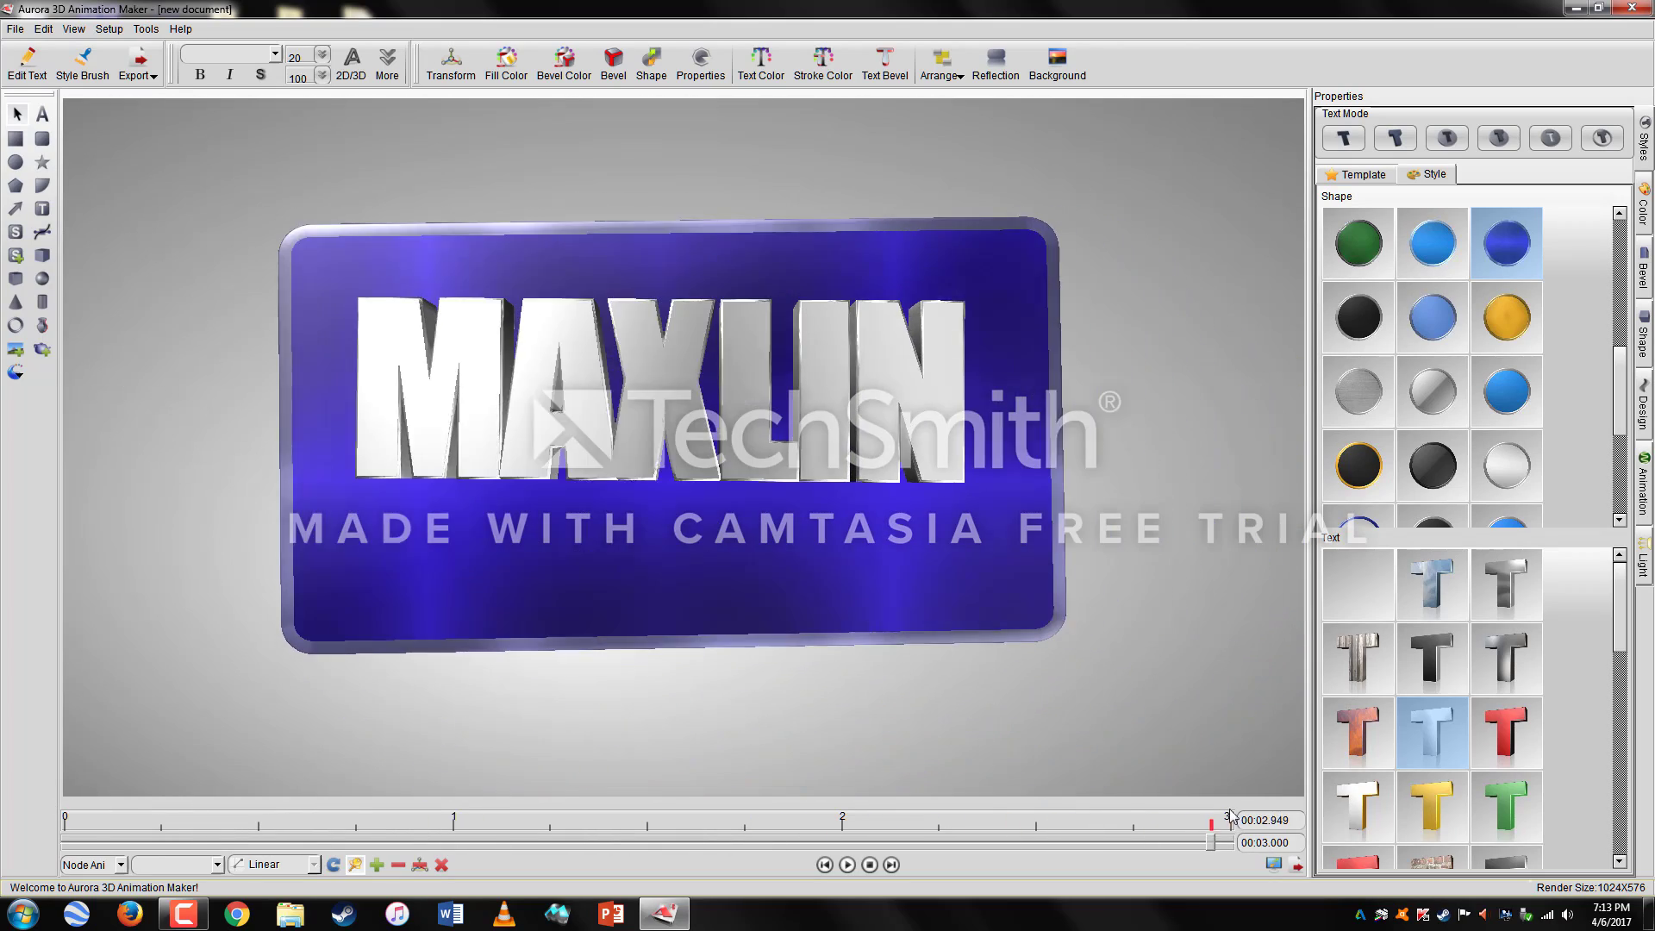
pyautogui.moveTo(983, 843); pyautogui.dragTo(1230, 836)
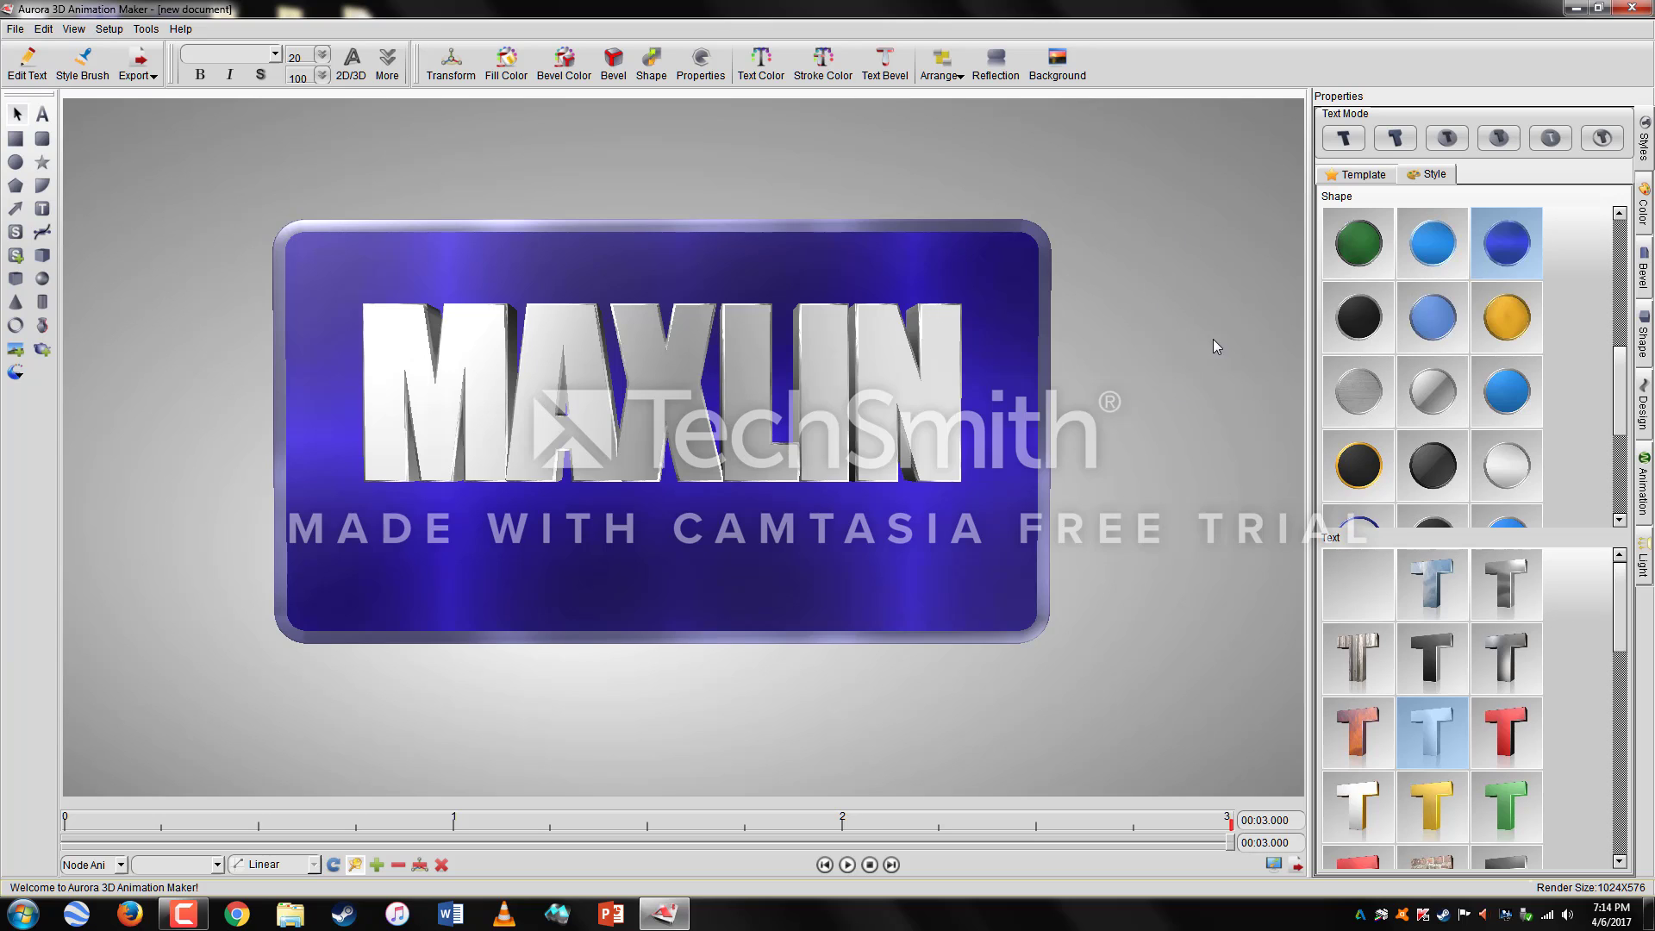
# Step: Set the scene's background to the orange bkimage1 picture from the background image folder
pyautogui.click(1058, 62)
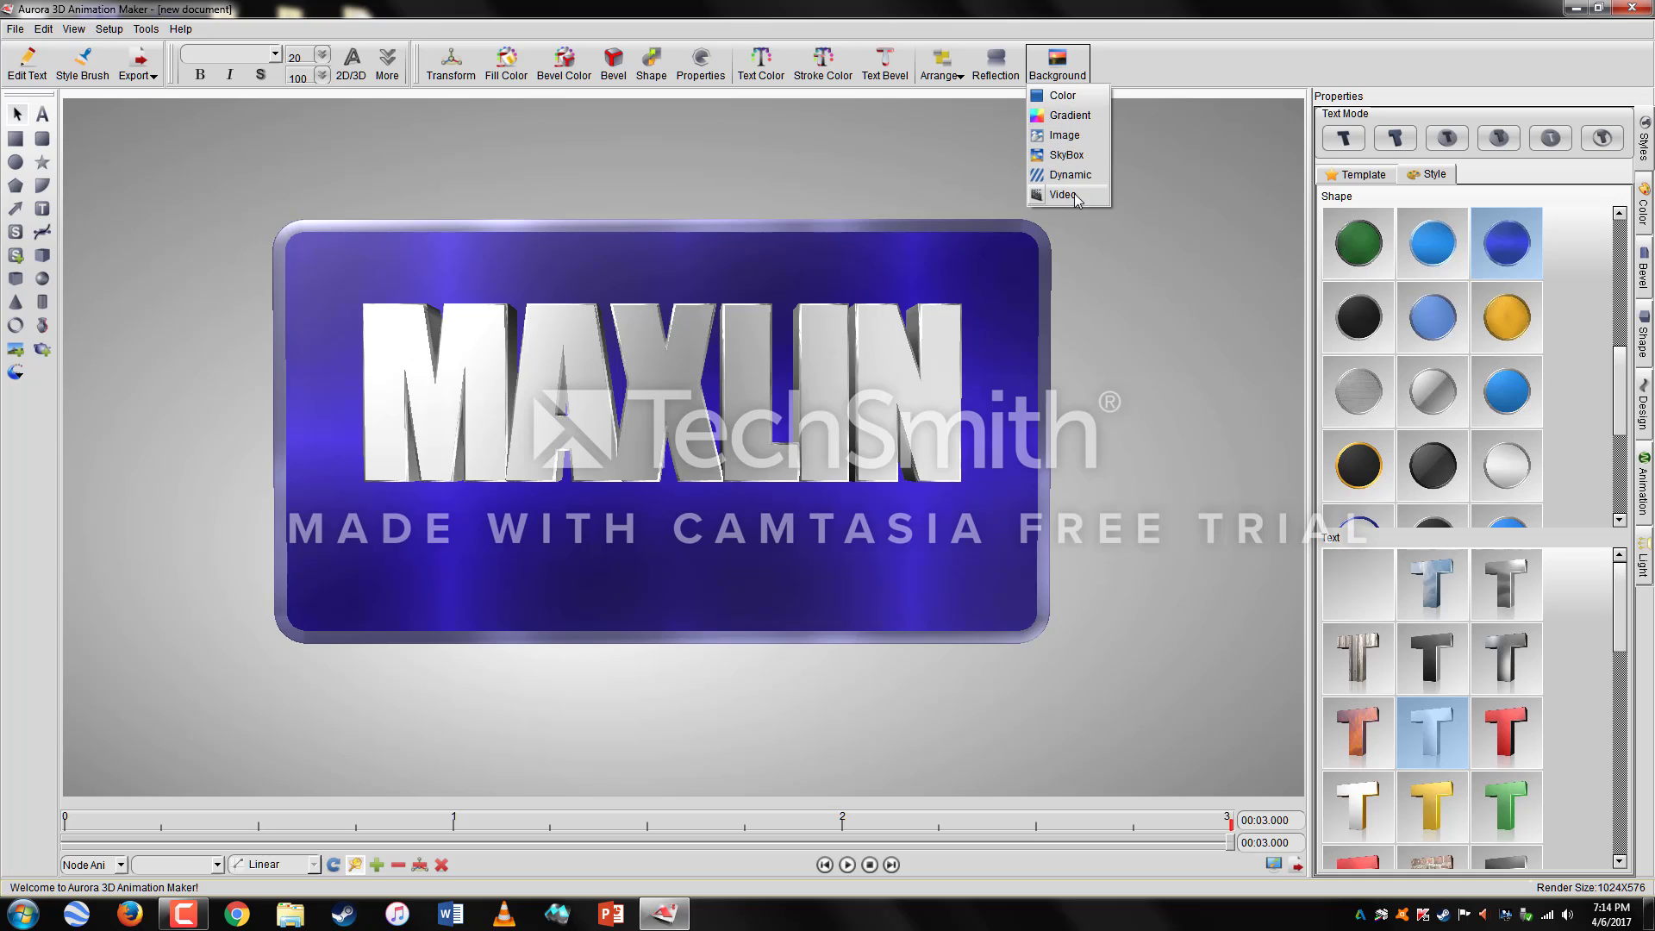
pyautogui.click(1073, 138)
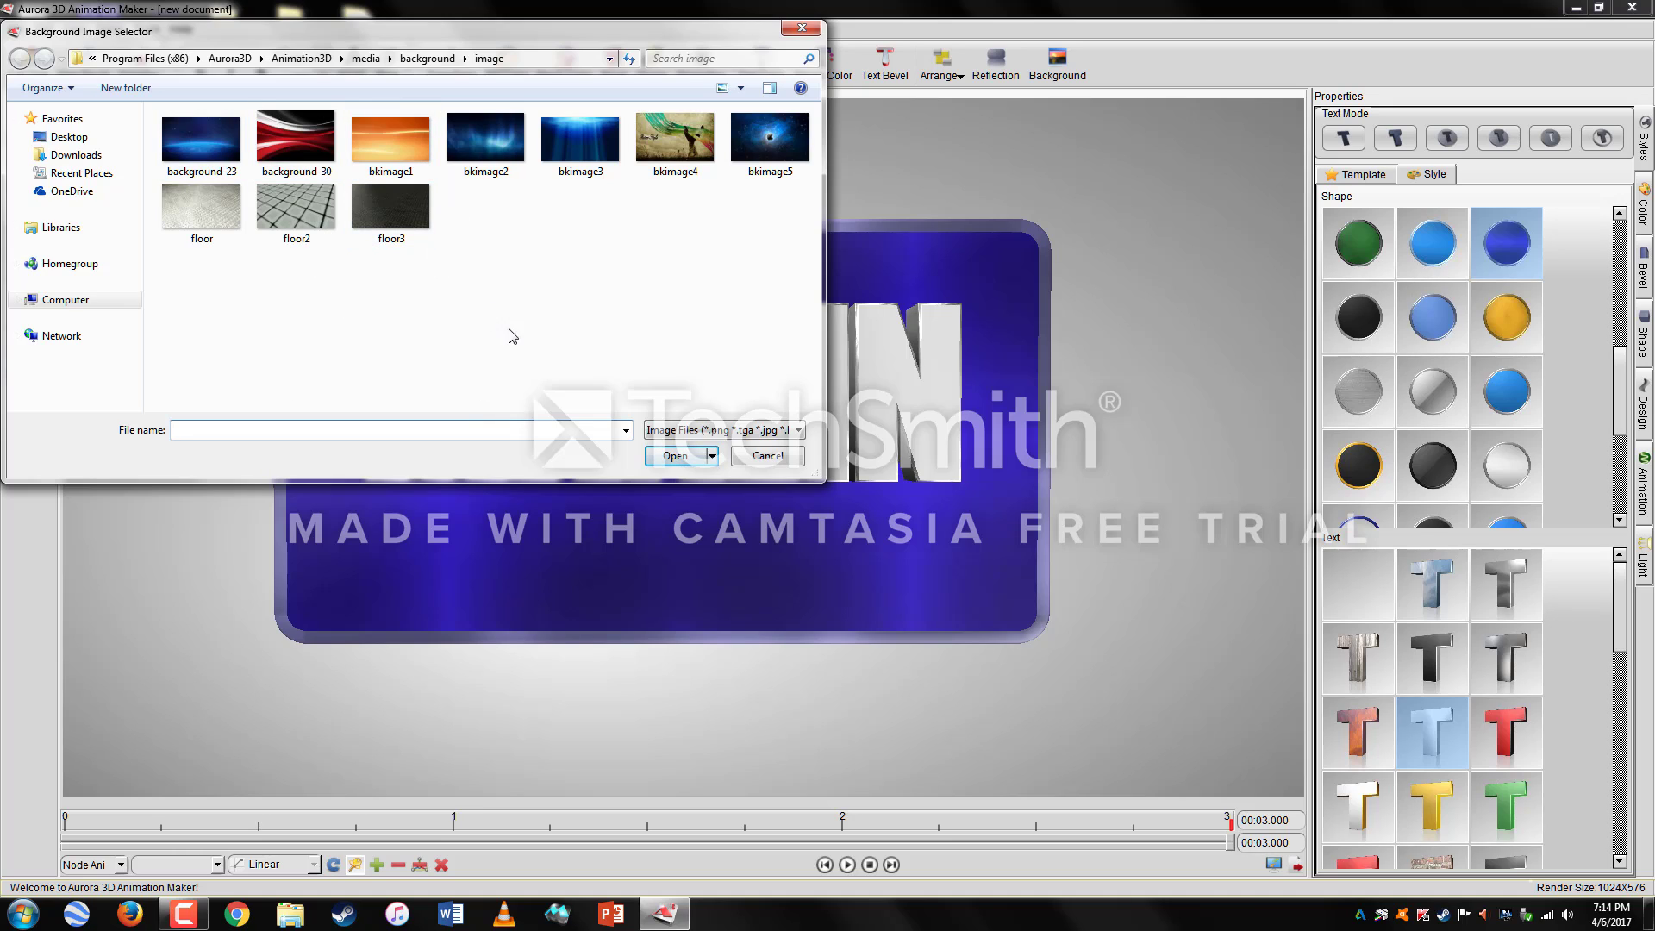
pyautogui.click(395, 131)
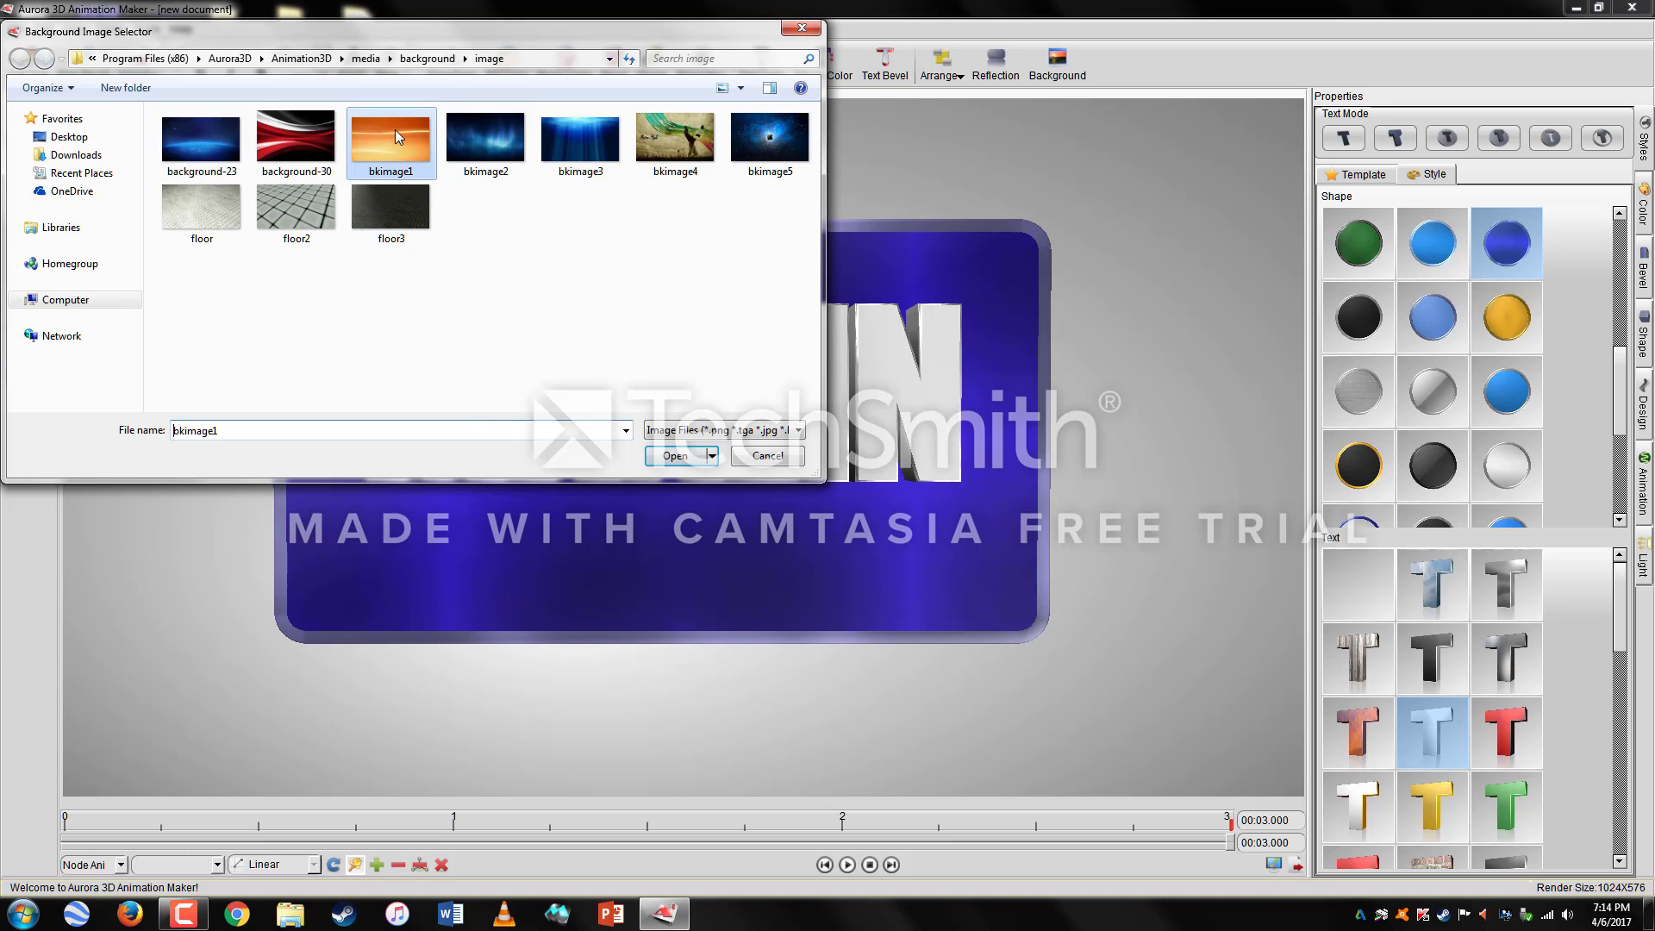
pyautogui.click(674, 463)
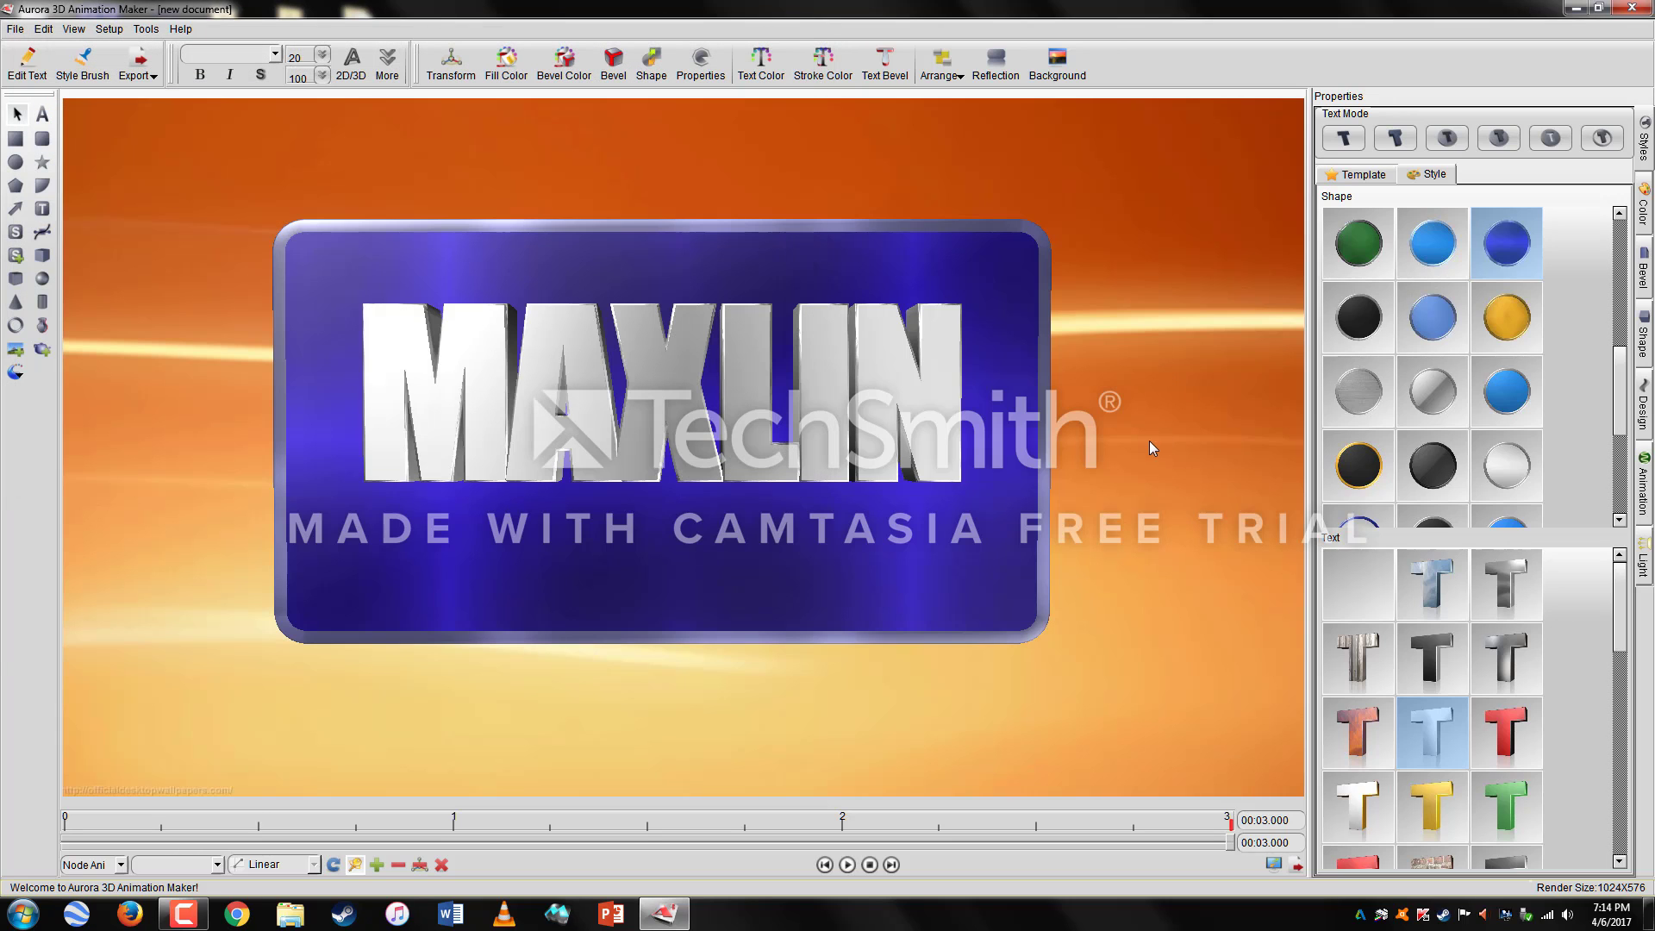
pyautogui.click(960, 502)
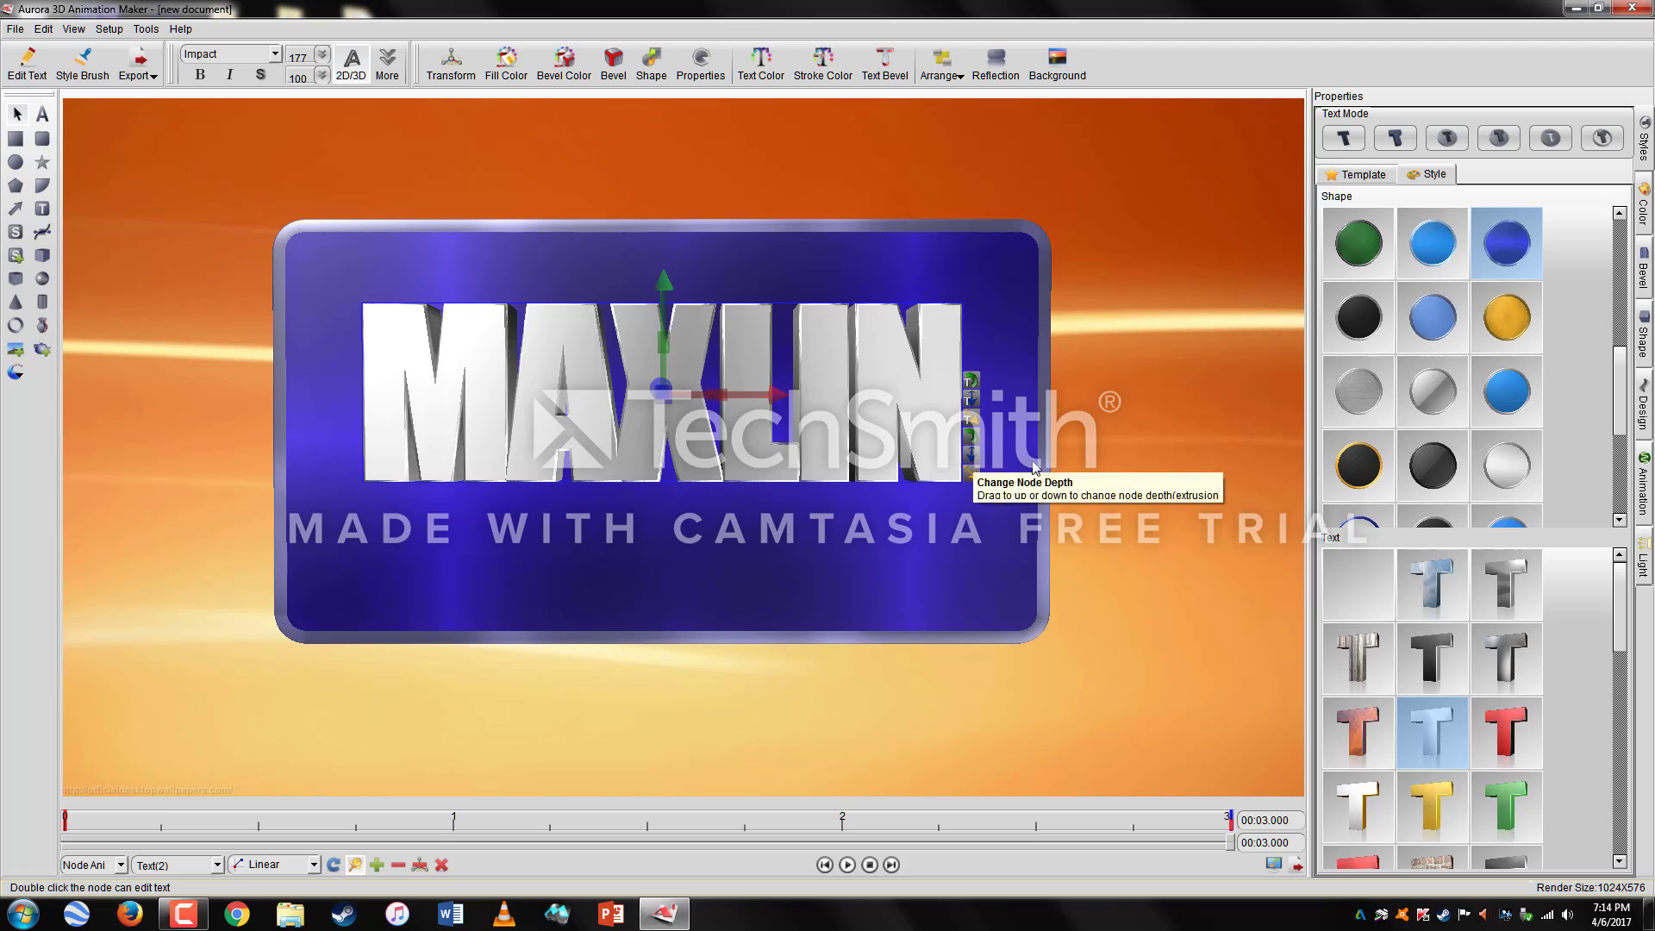
pyautogui.click(1160, 465)
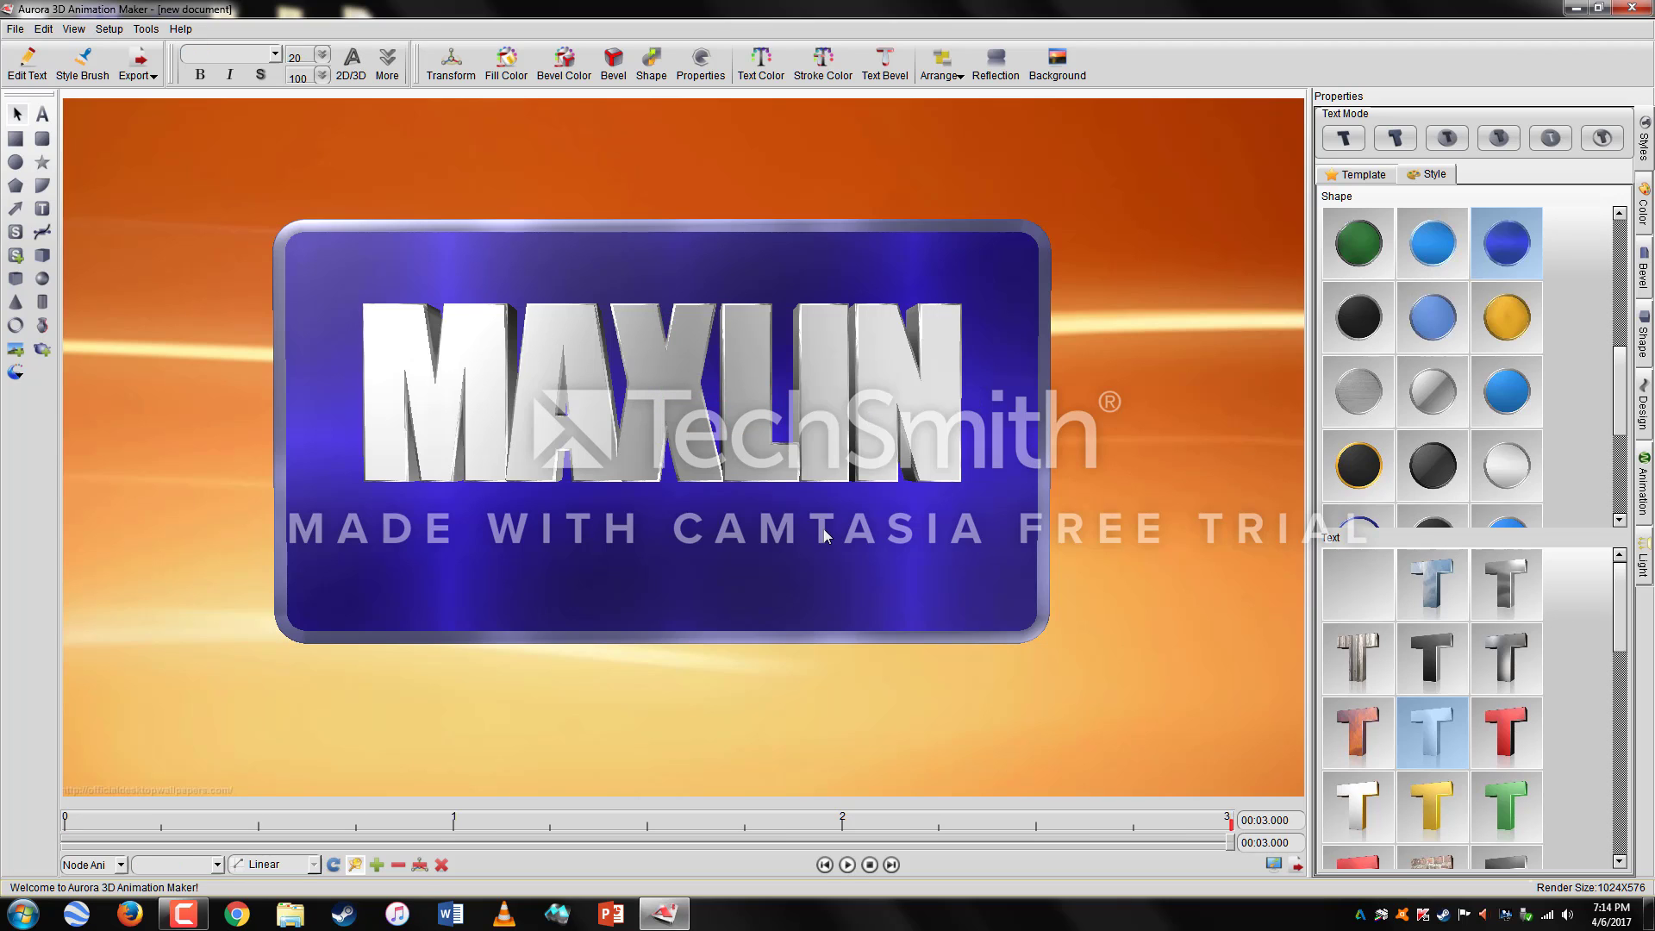
pyautogui.click(791, 402)
pyautogui.click(1176, 441)
# Step: Start an animation export and set its render size to 1920 x 1080 pixels
pyautogui.click(141, 77)
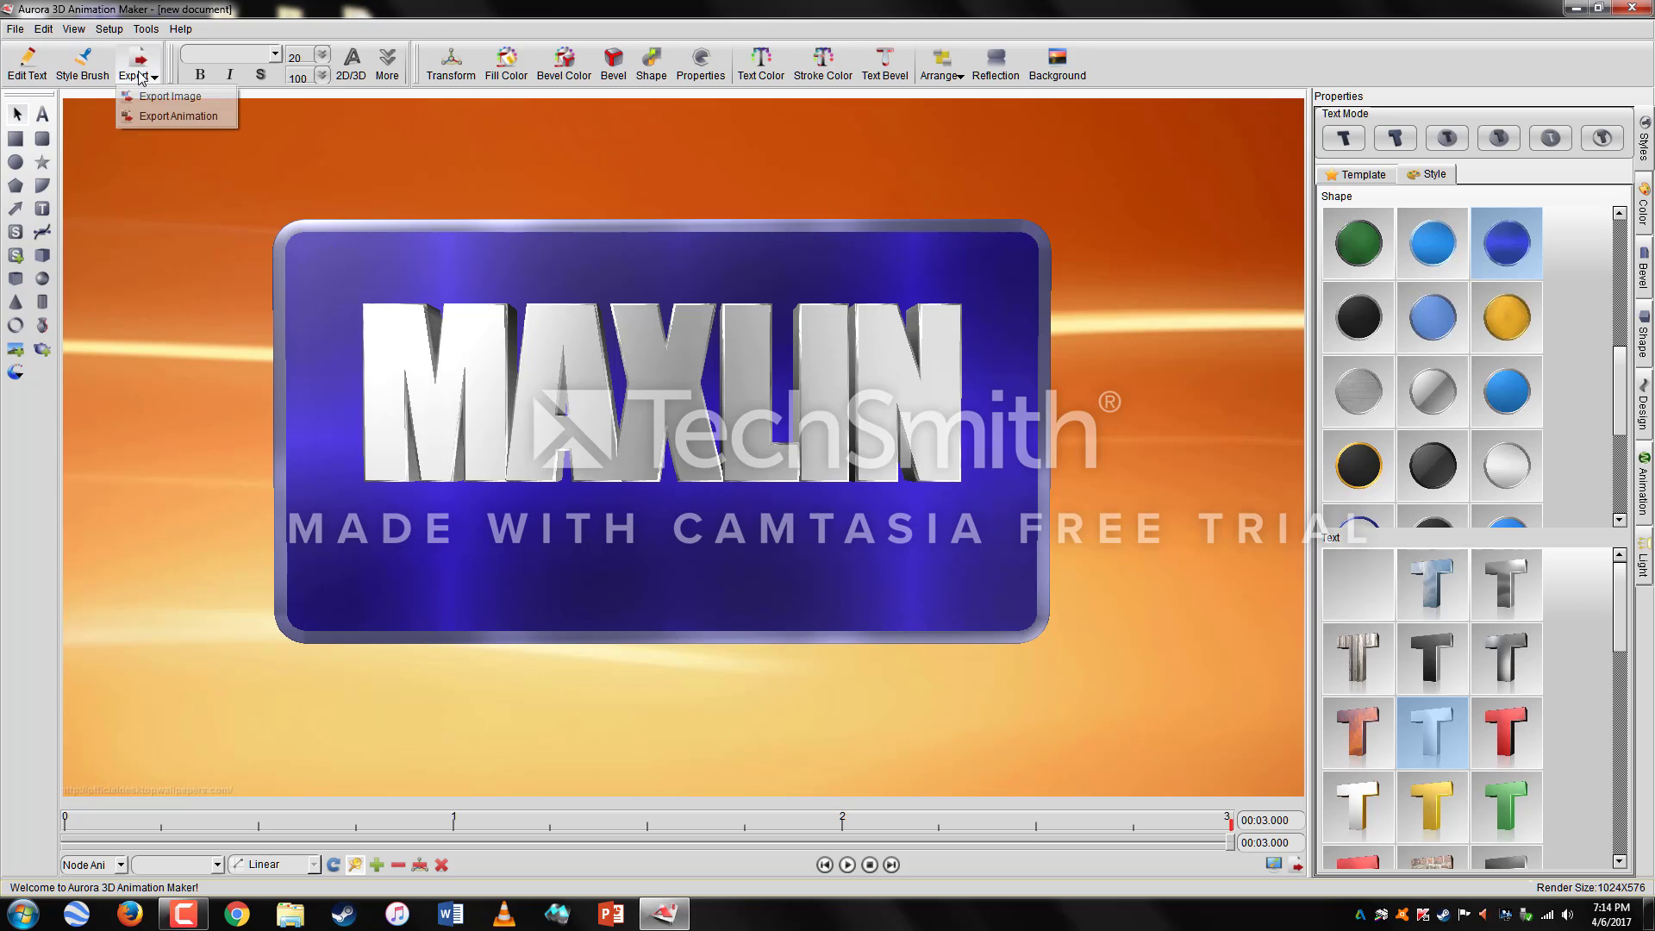
pyautogui.click(143, 116)
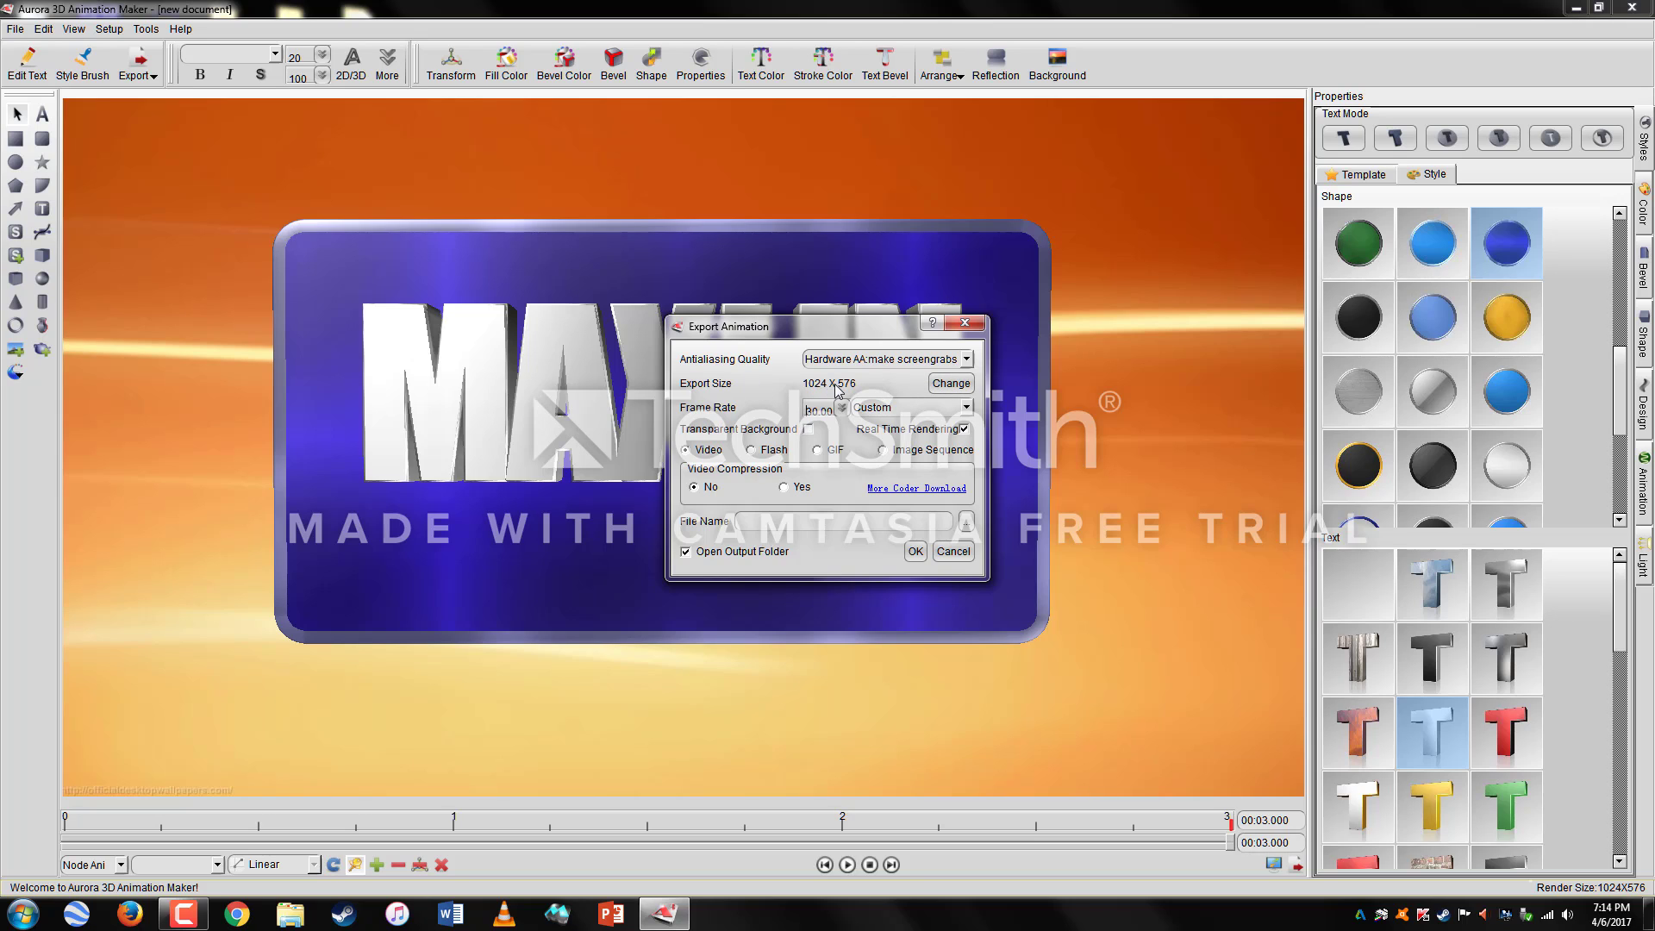
pyautogui.click(951, 383)
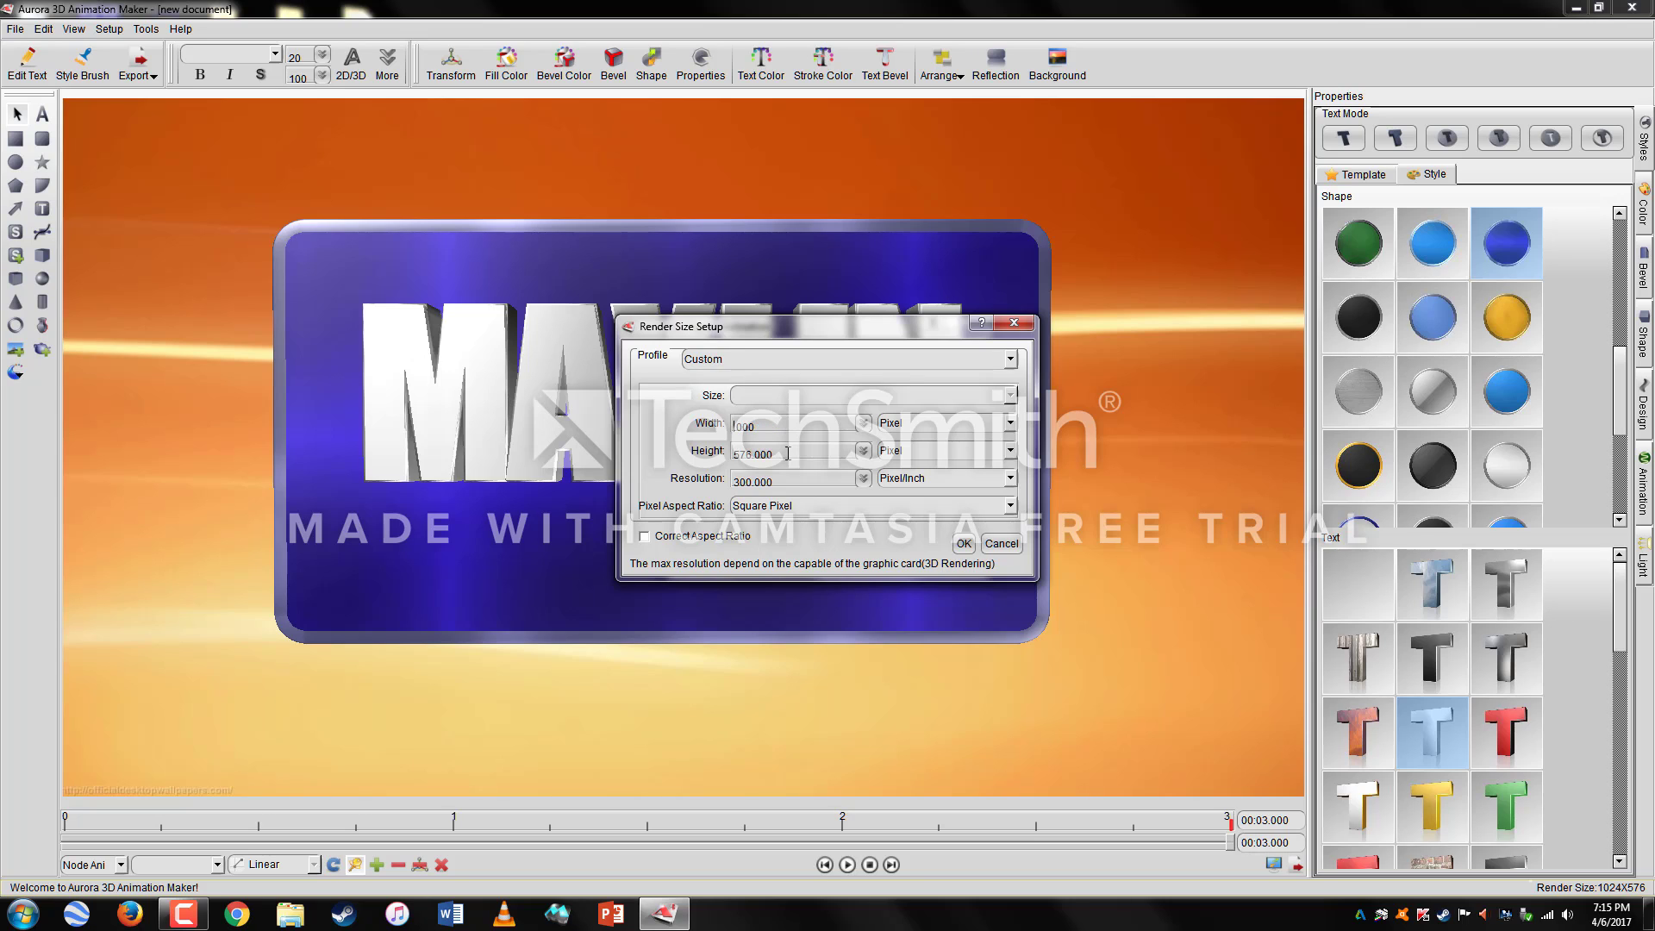
pyautogui.write('20')
pyautogui.write('00')
pyautogui.press('Tab')
pyautogui.write('1000')
pyautogui.click(962, 542)
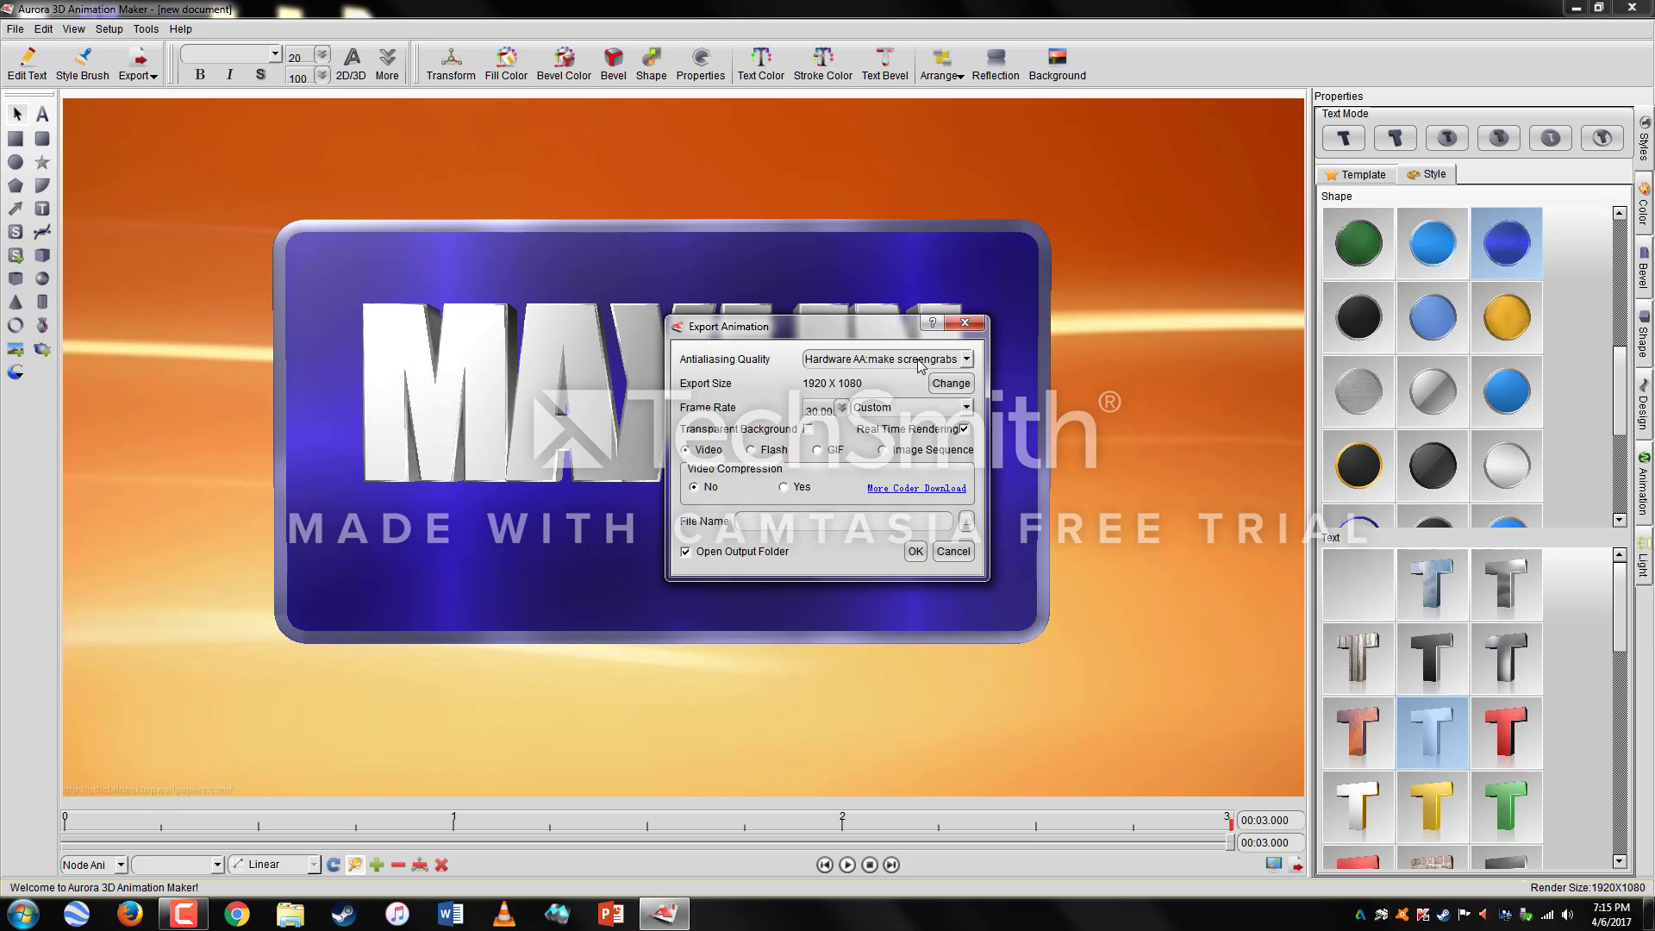
# Step: Set the export's antialiasing quality to Software AA: high quality and accept the graphics card notice
pyautogui.click(869, 359)
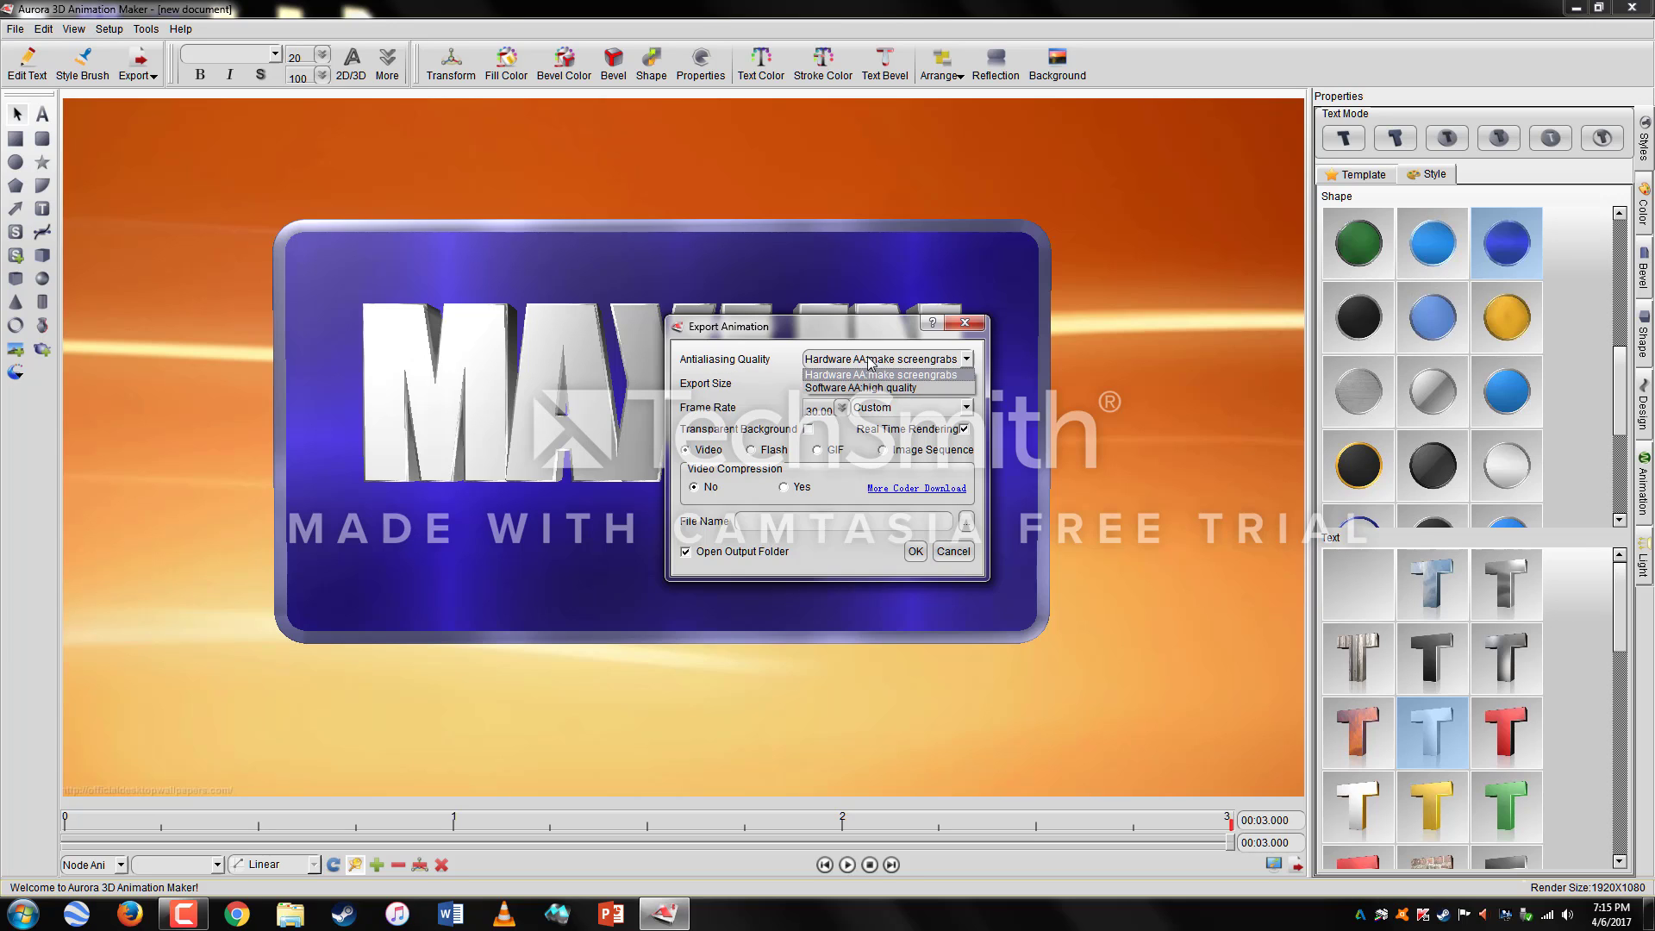
pyautogui.click(873, 388)
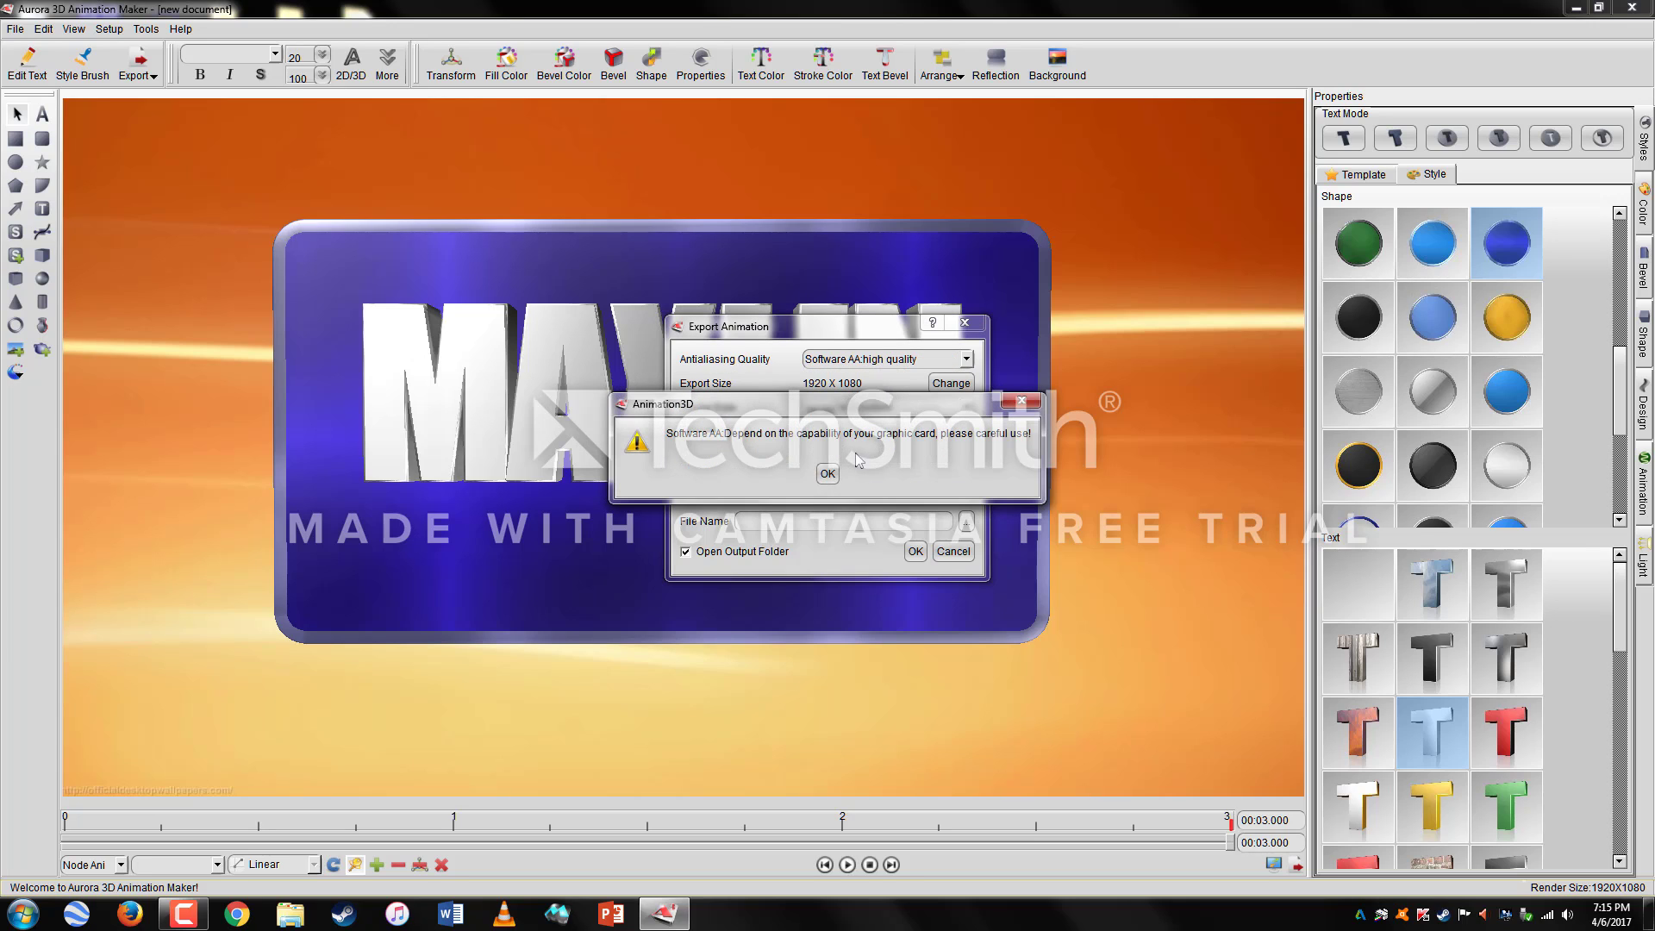
pyautogui.click(908, 360)
pyautogui.click(888, 374)
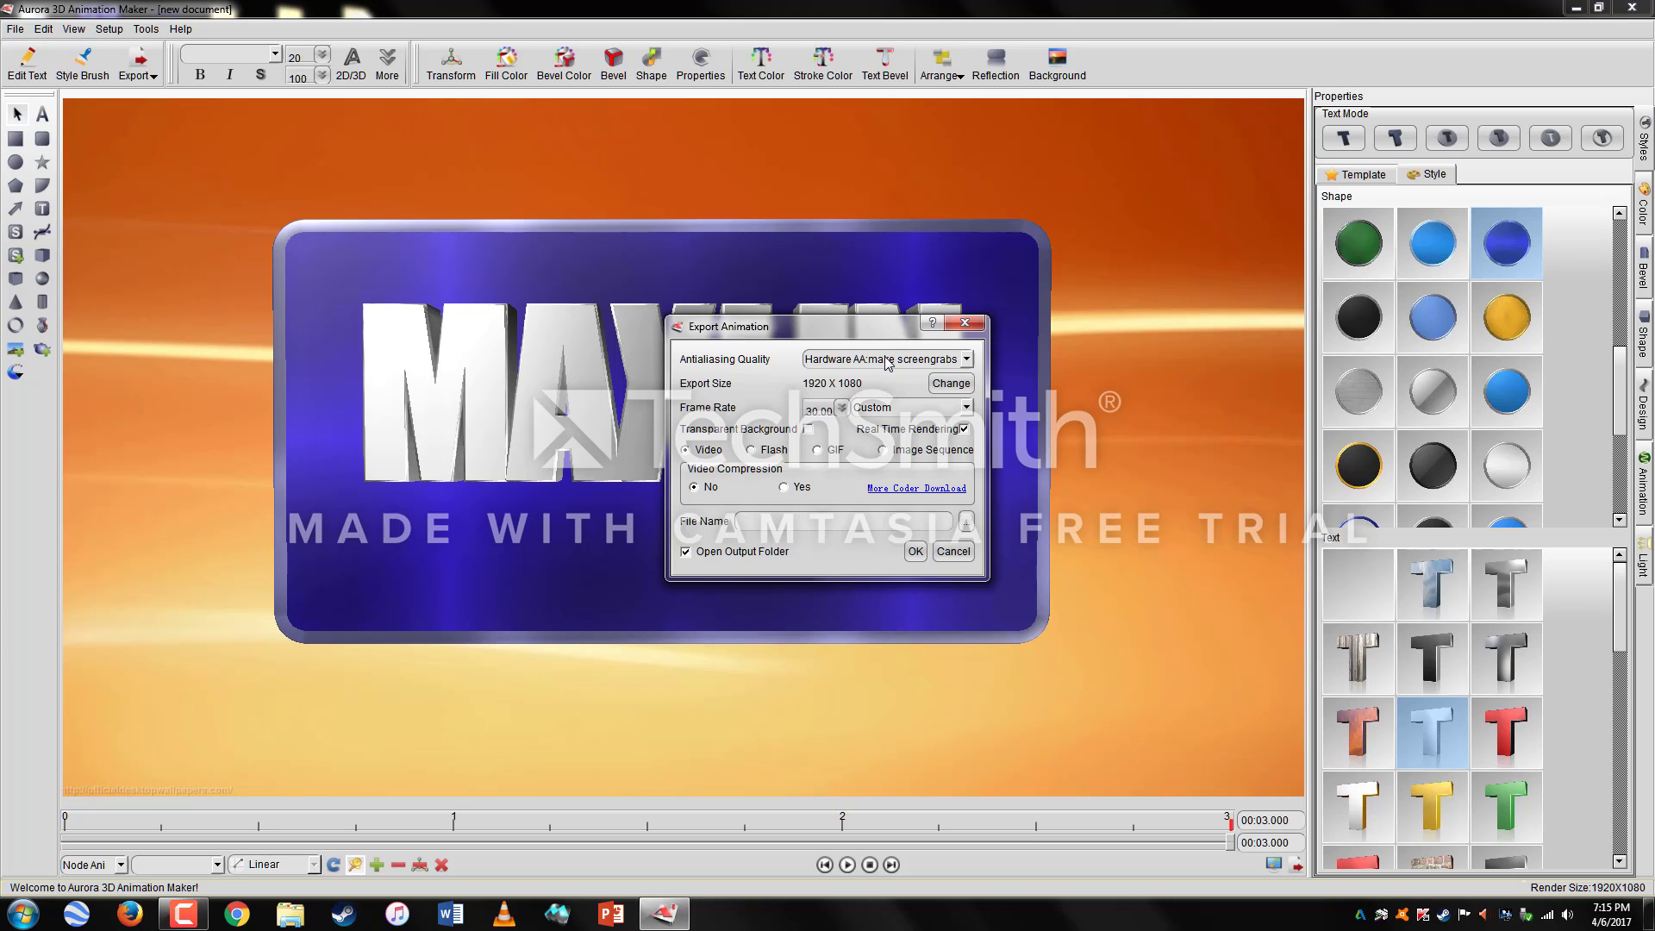
pyautogui.click(889, 359)
pyautogui.click(888, 387)
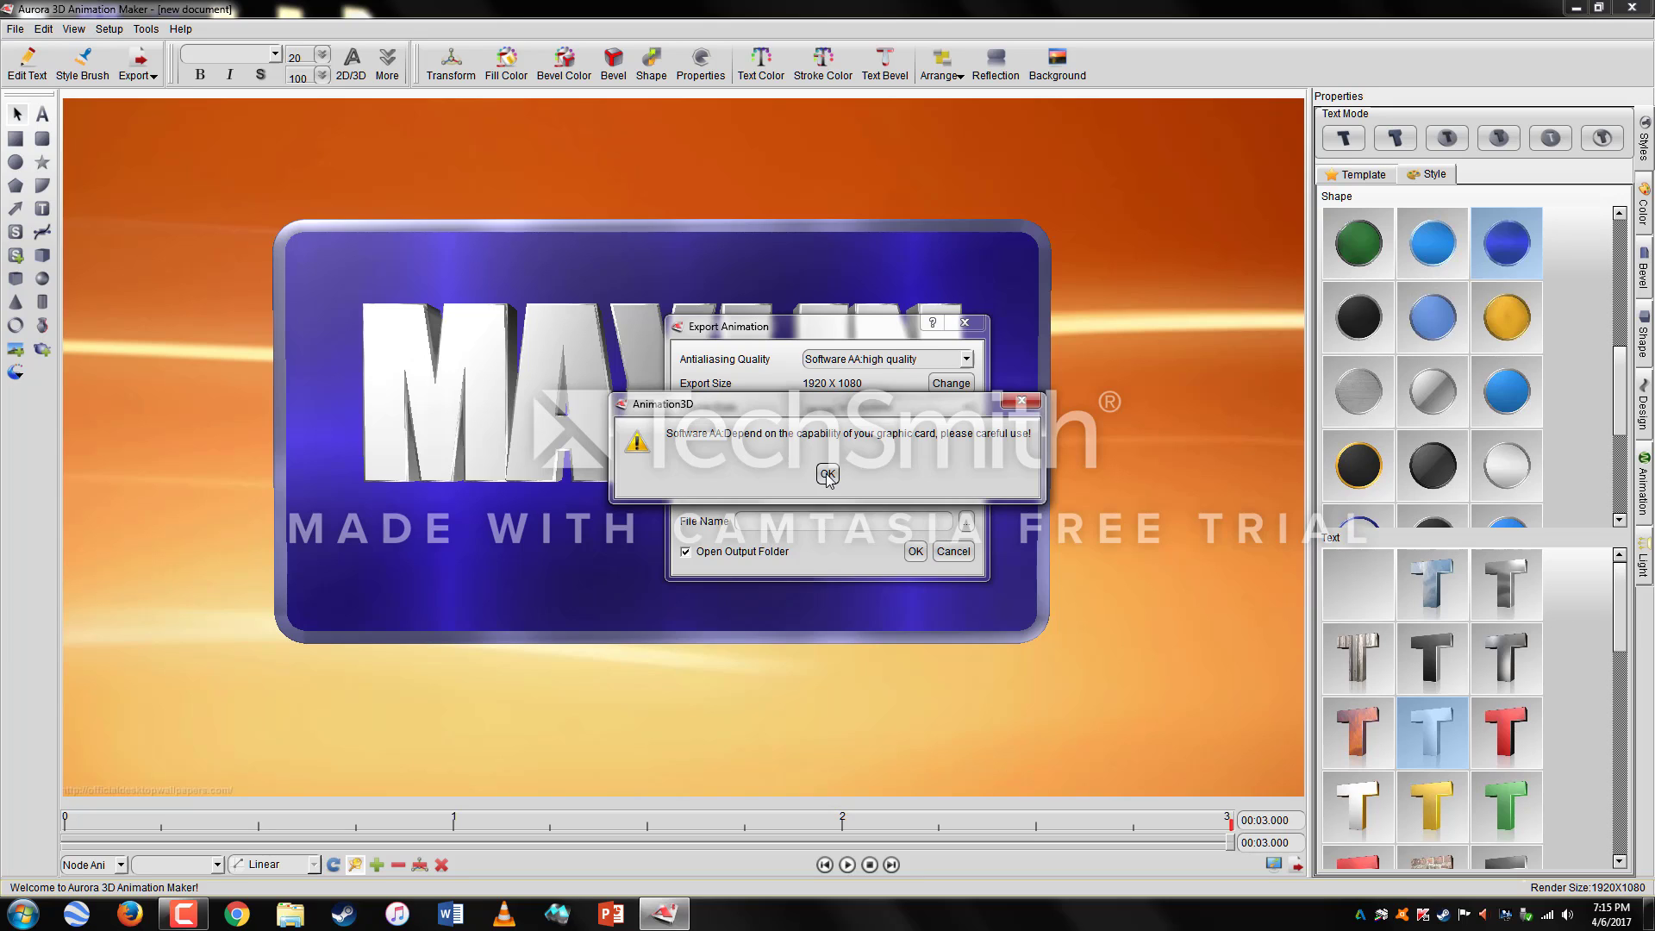
pyautogui.click(826, 473)
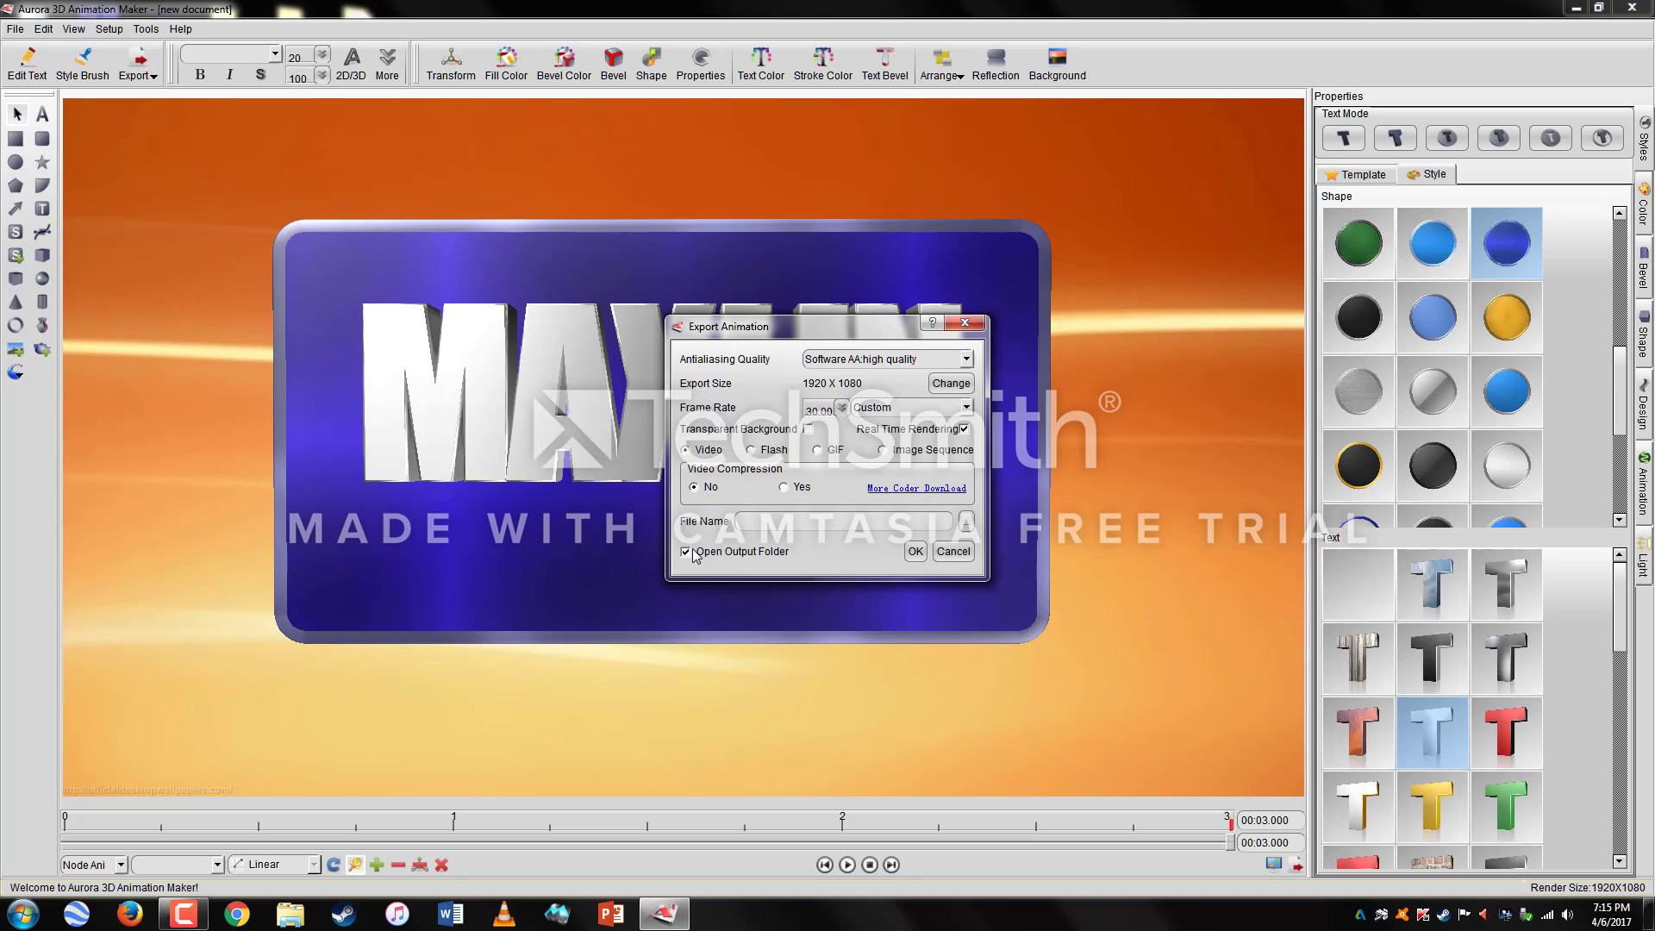
pyautogui.click(915, 552)
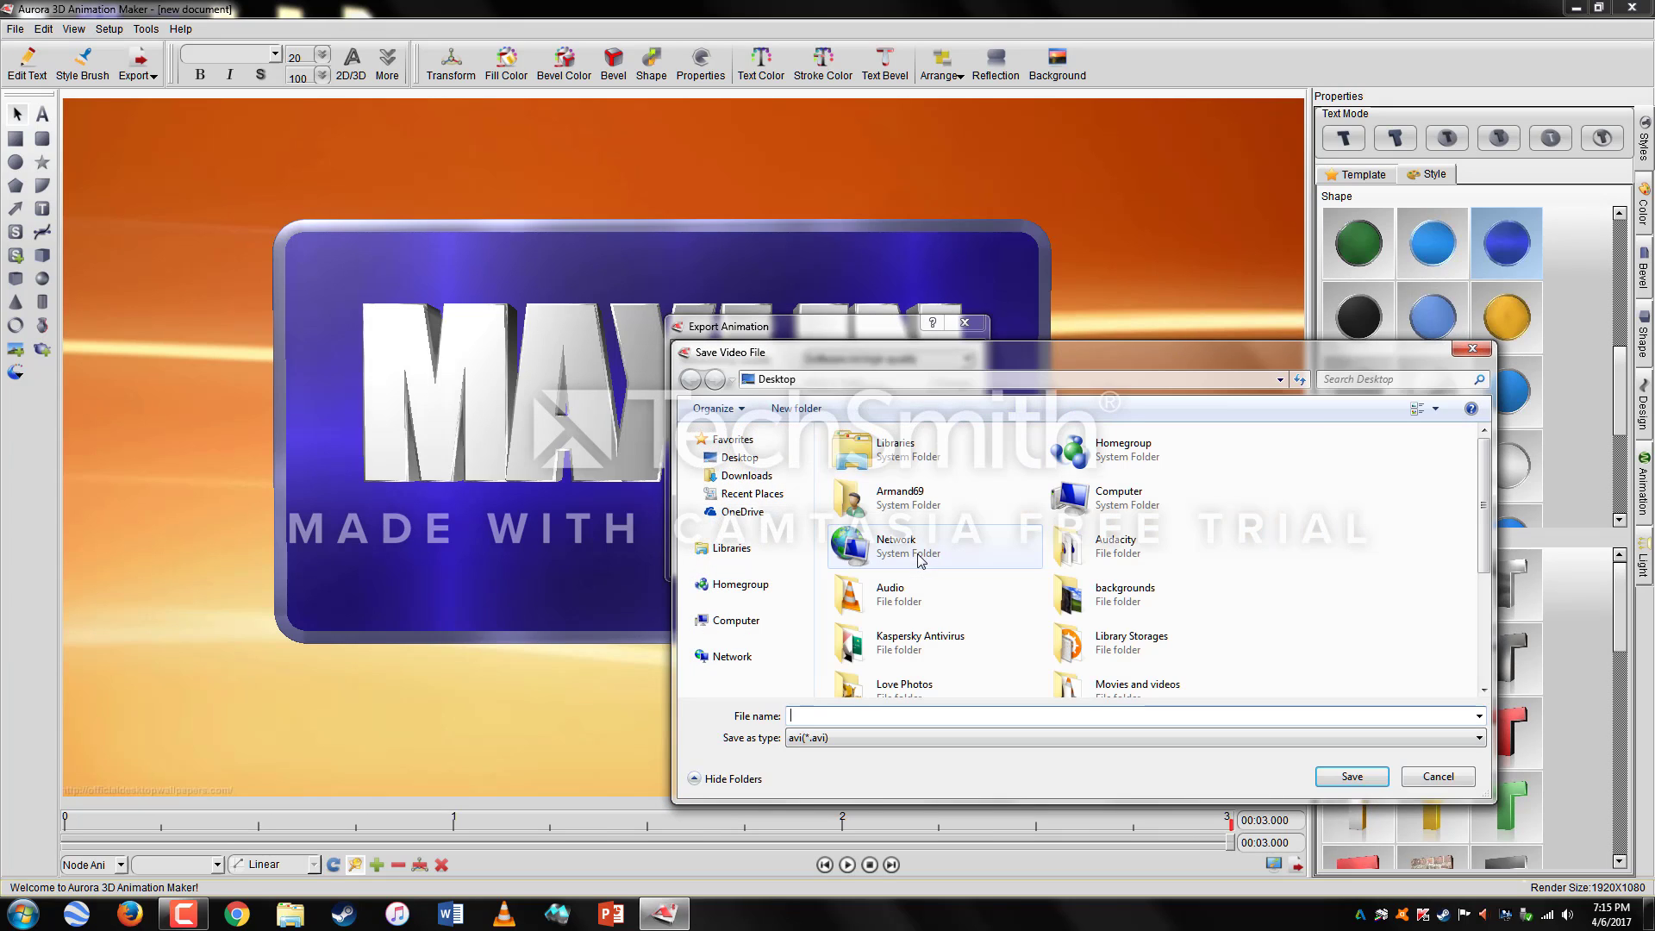
pyautogui.moveTo(742, 354); pyautogui.dragTo(478, 241)
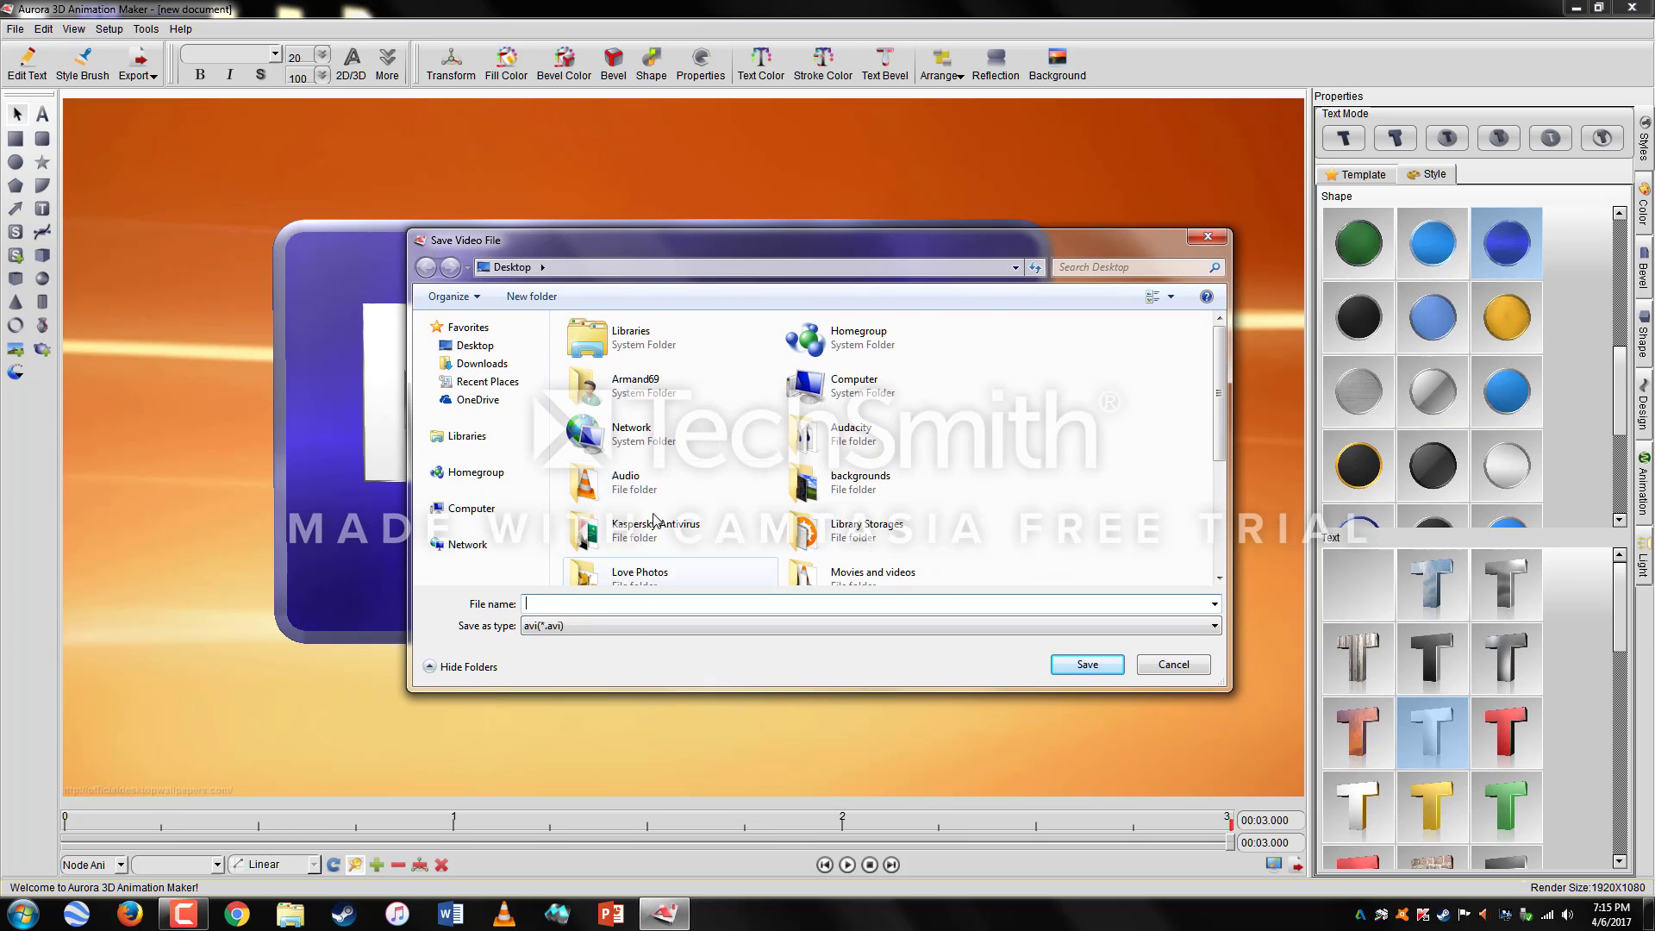
pyautogui.click(483, 345)
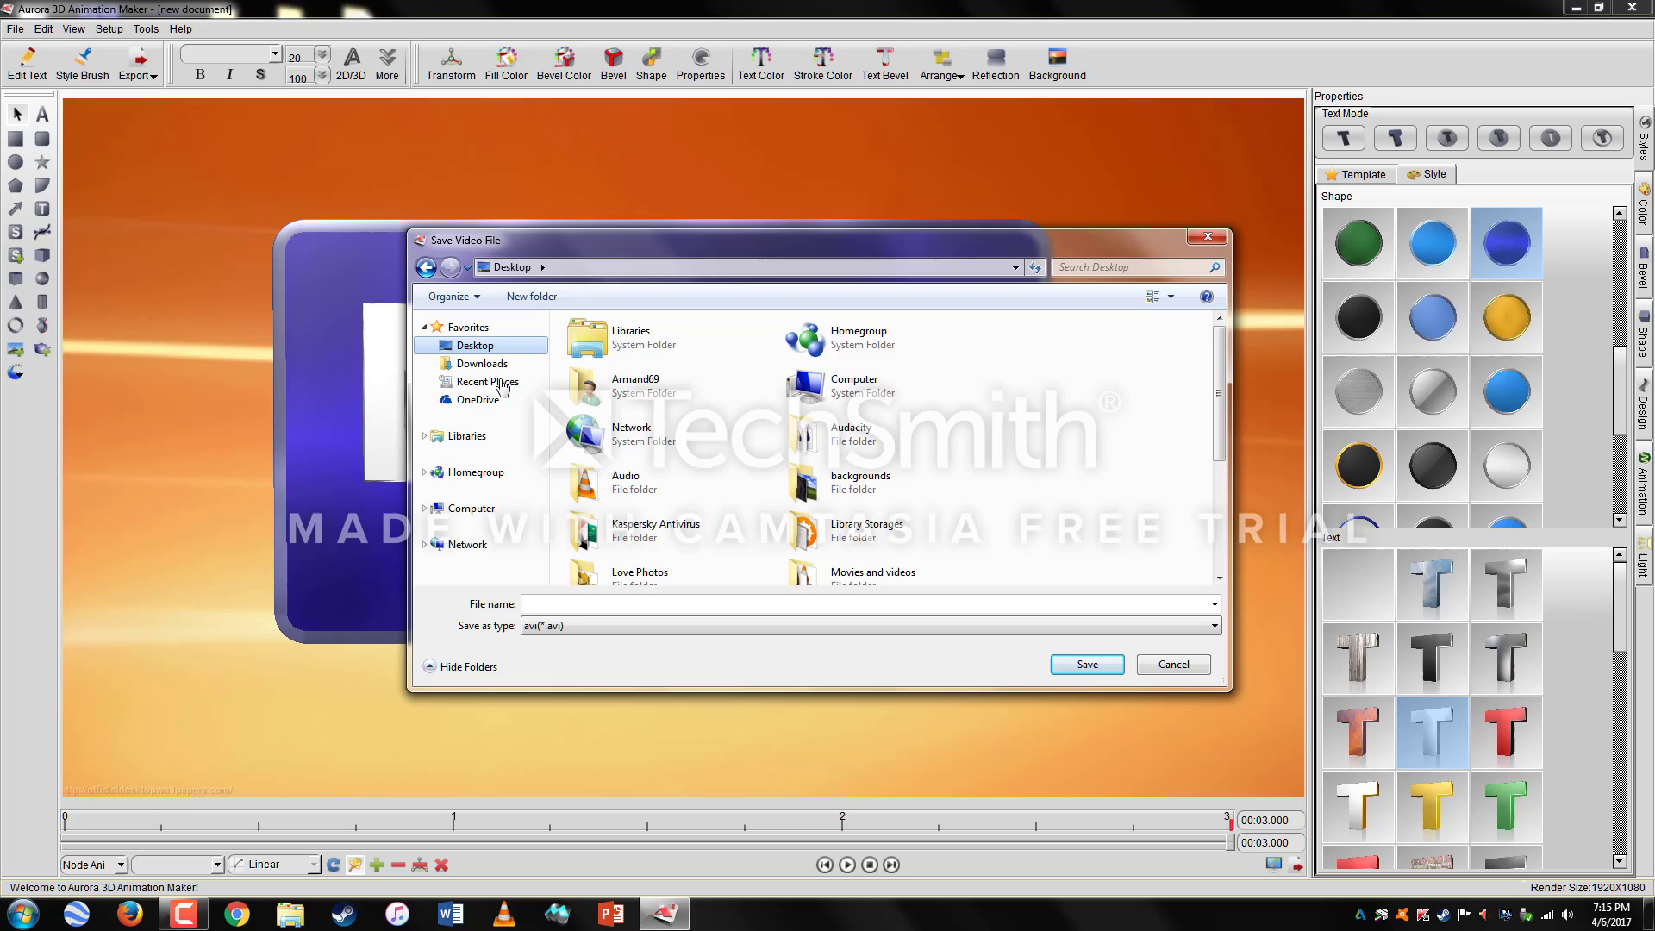
pyautogui.click(566, 606)
pyautogui.click(565, 628)
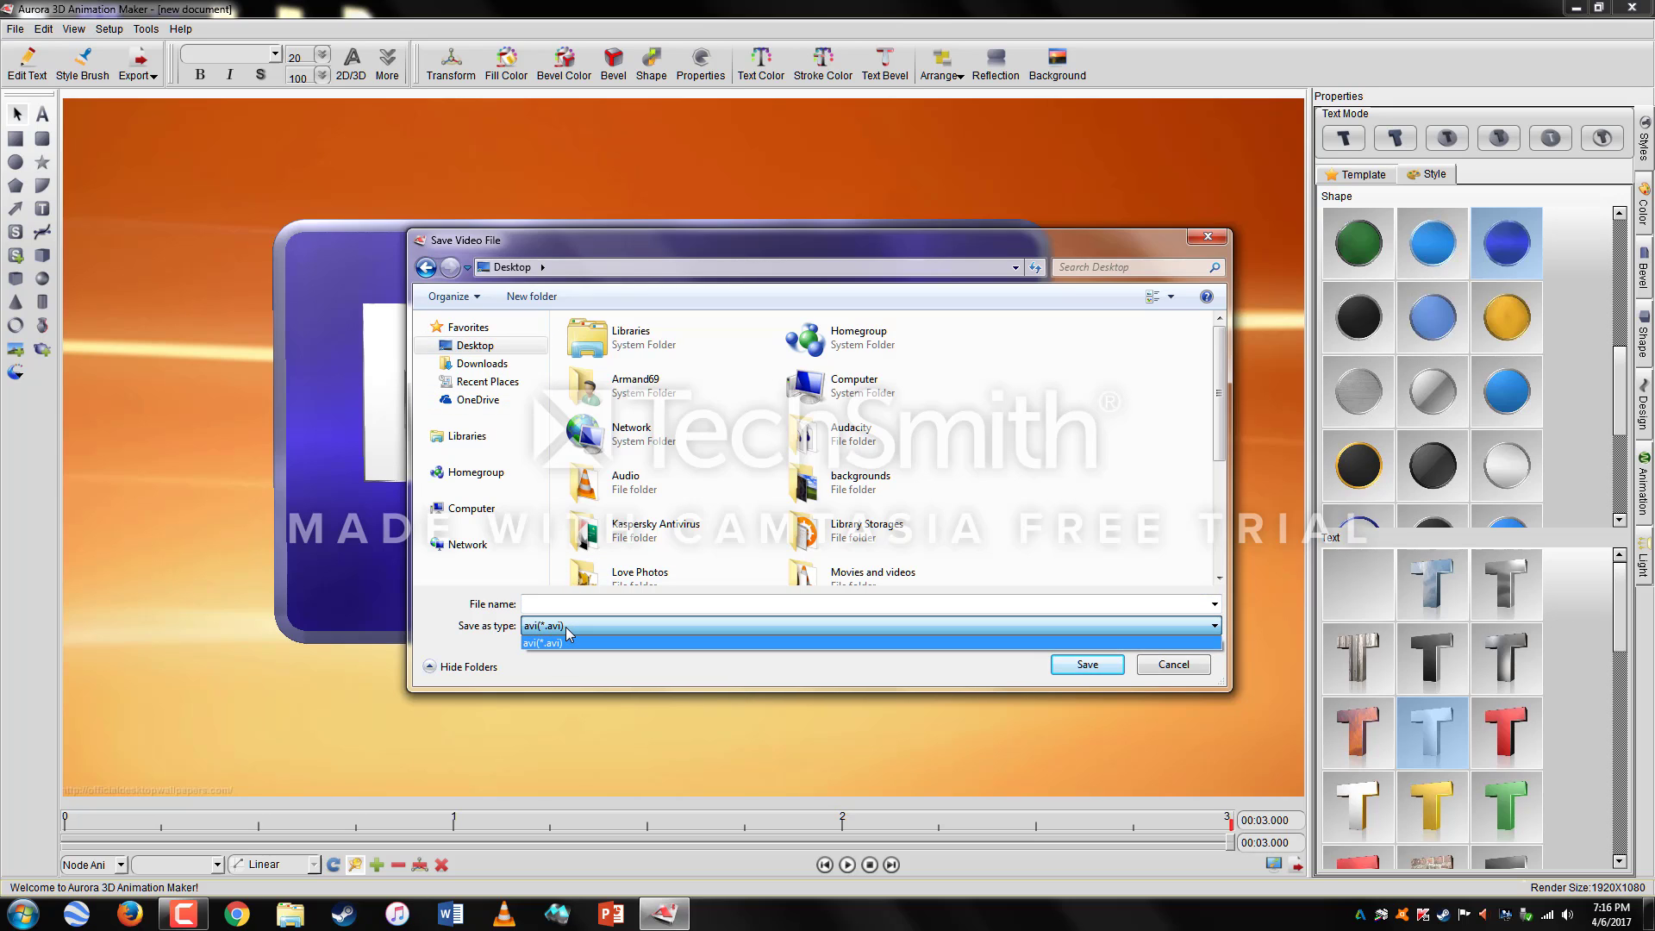
pyautogui.click(571, 629)
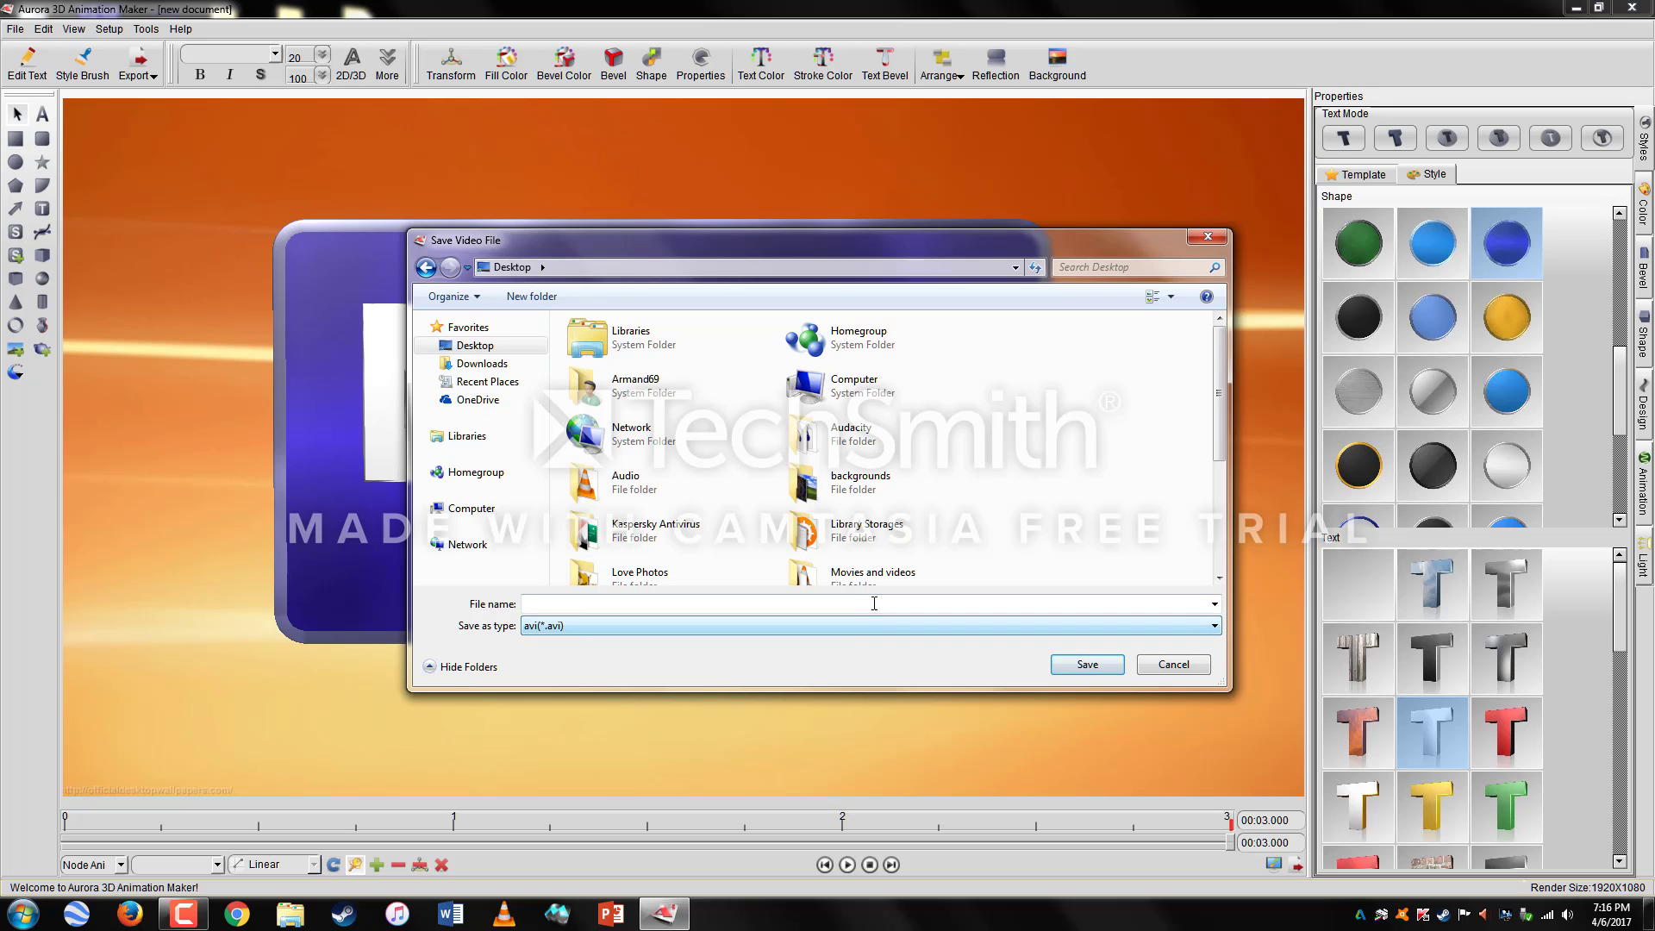
pyautogui.click(1174, 665)
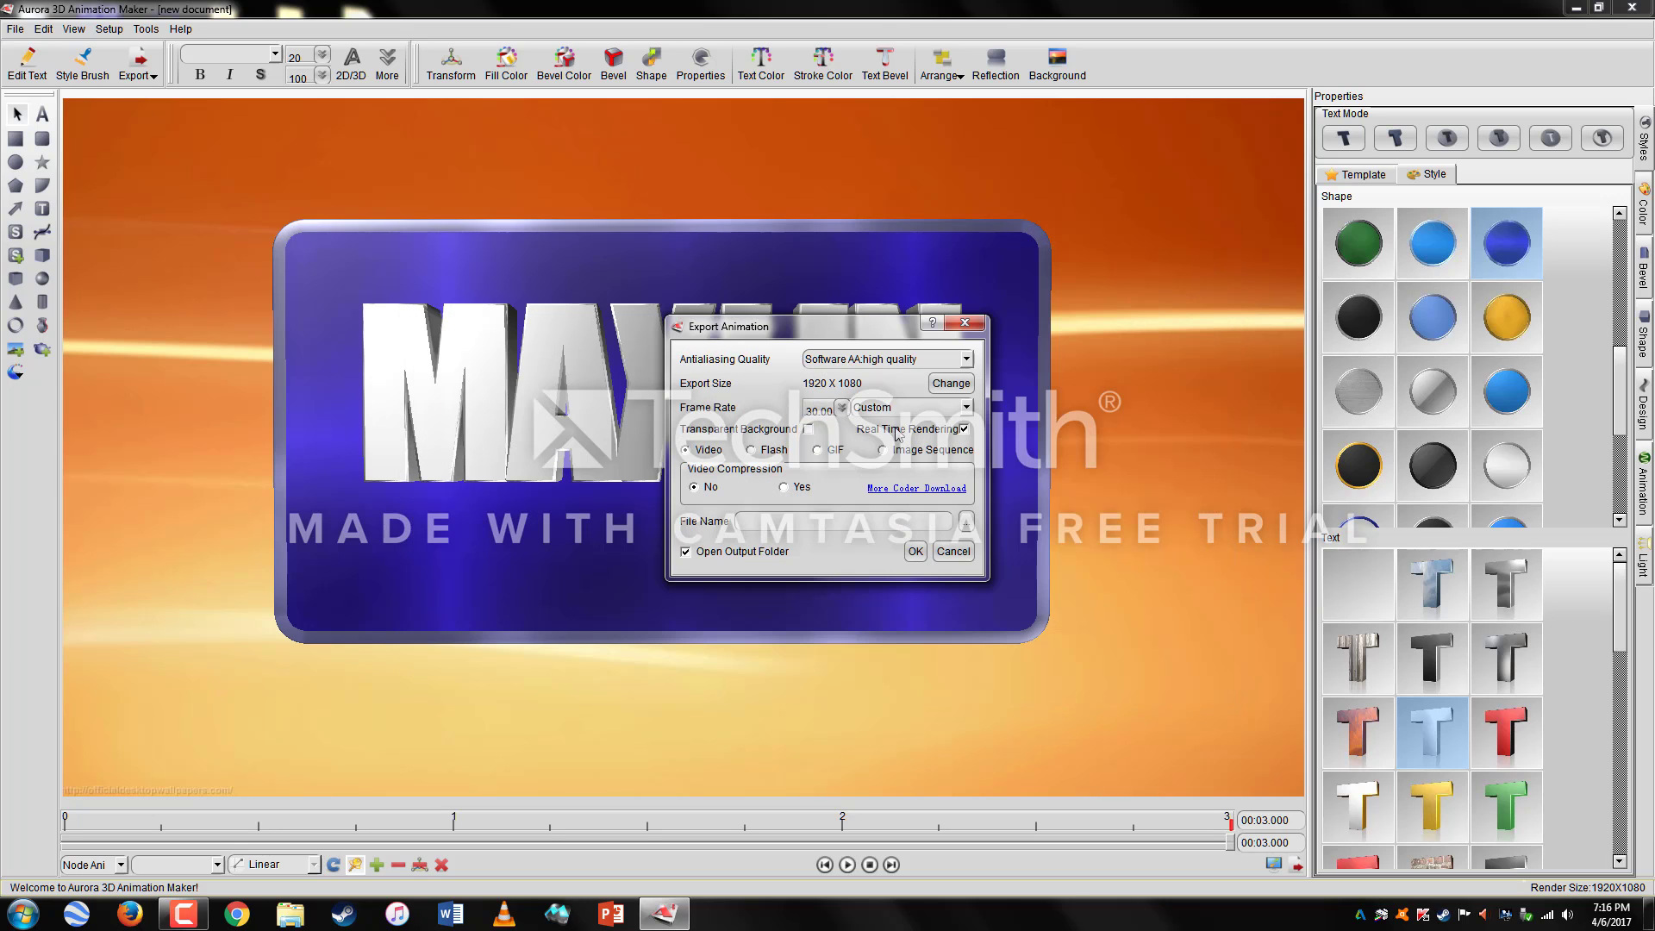
# Step: Proceed with the animation export and name the AVI video file Logo on the Desktop
pyautogui.click(915, 551)
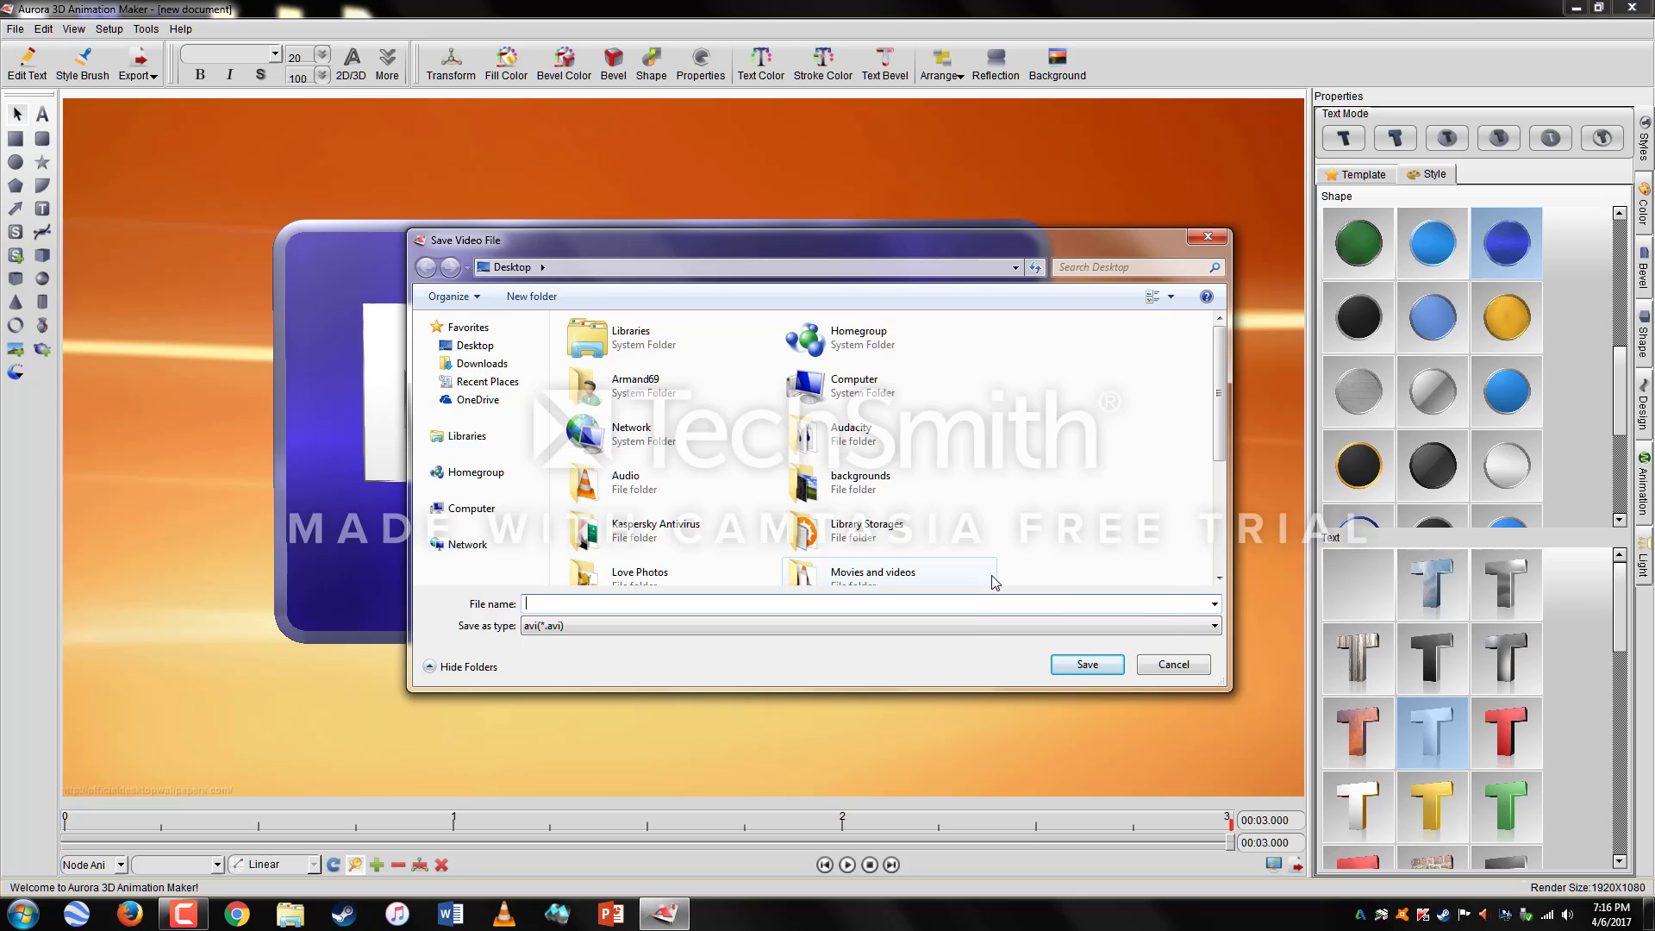
pyautogui.write('lOGO')
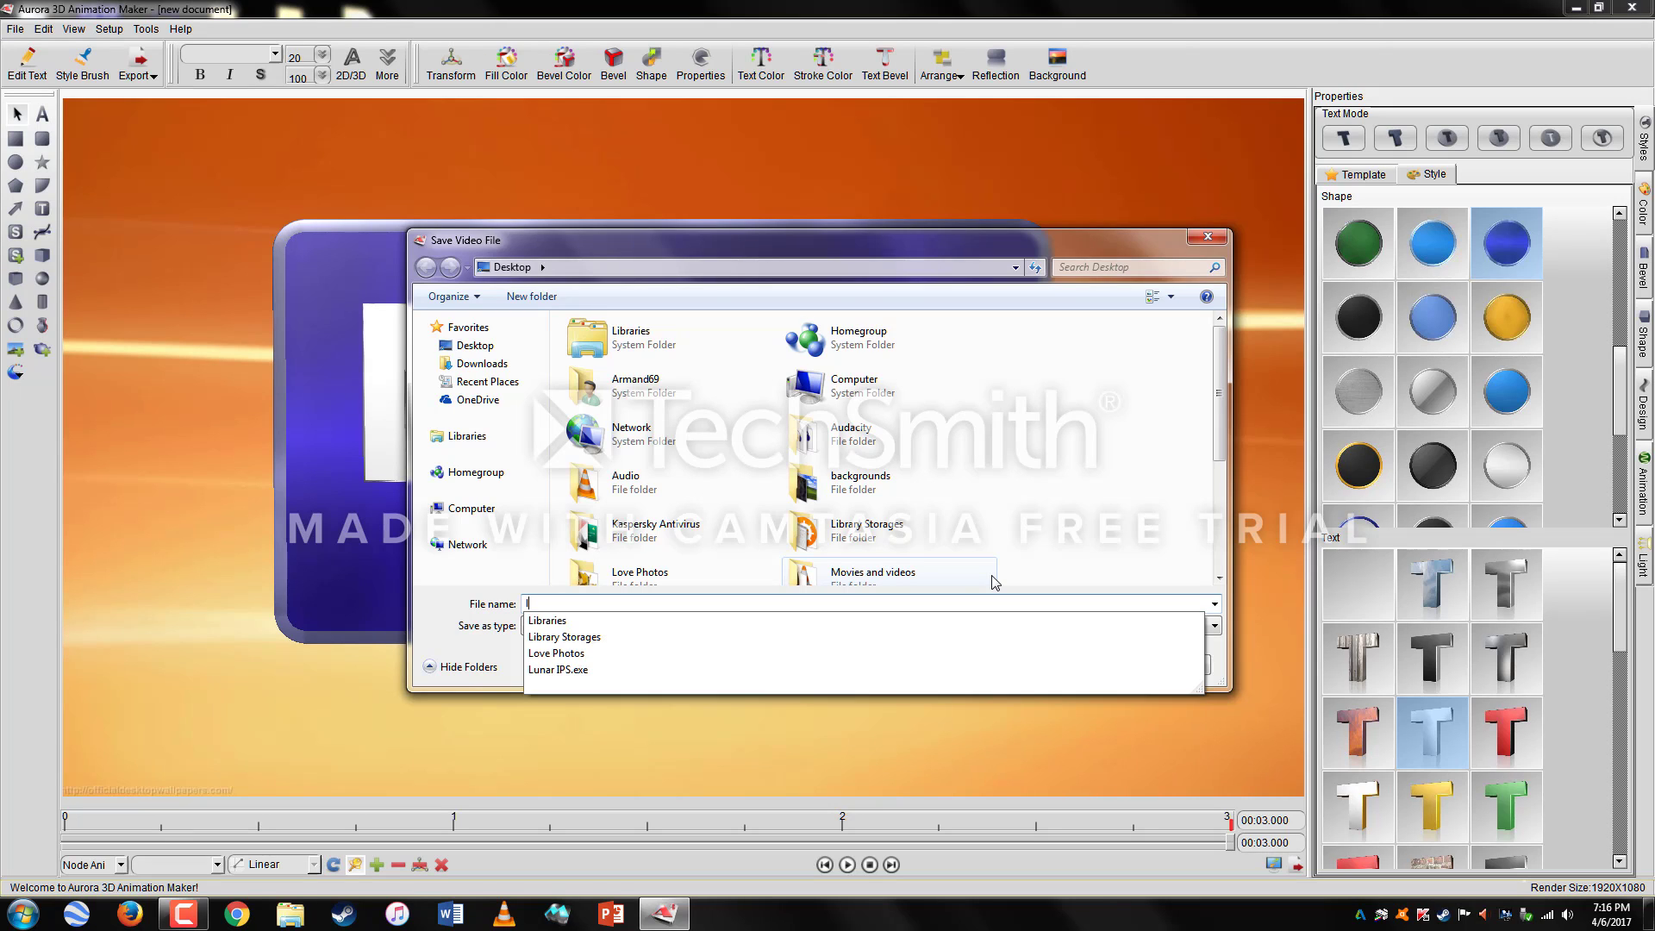
pyautogui.press('BackSpace')
pyautogui.press('BackSpace')
pyautogui.press('BackSpace')
pyautogui.press('BackSpace')
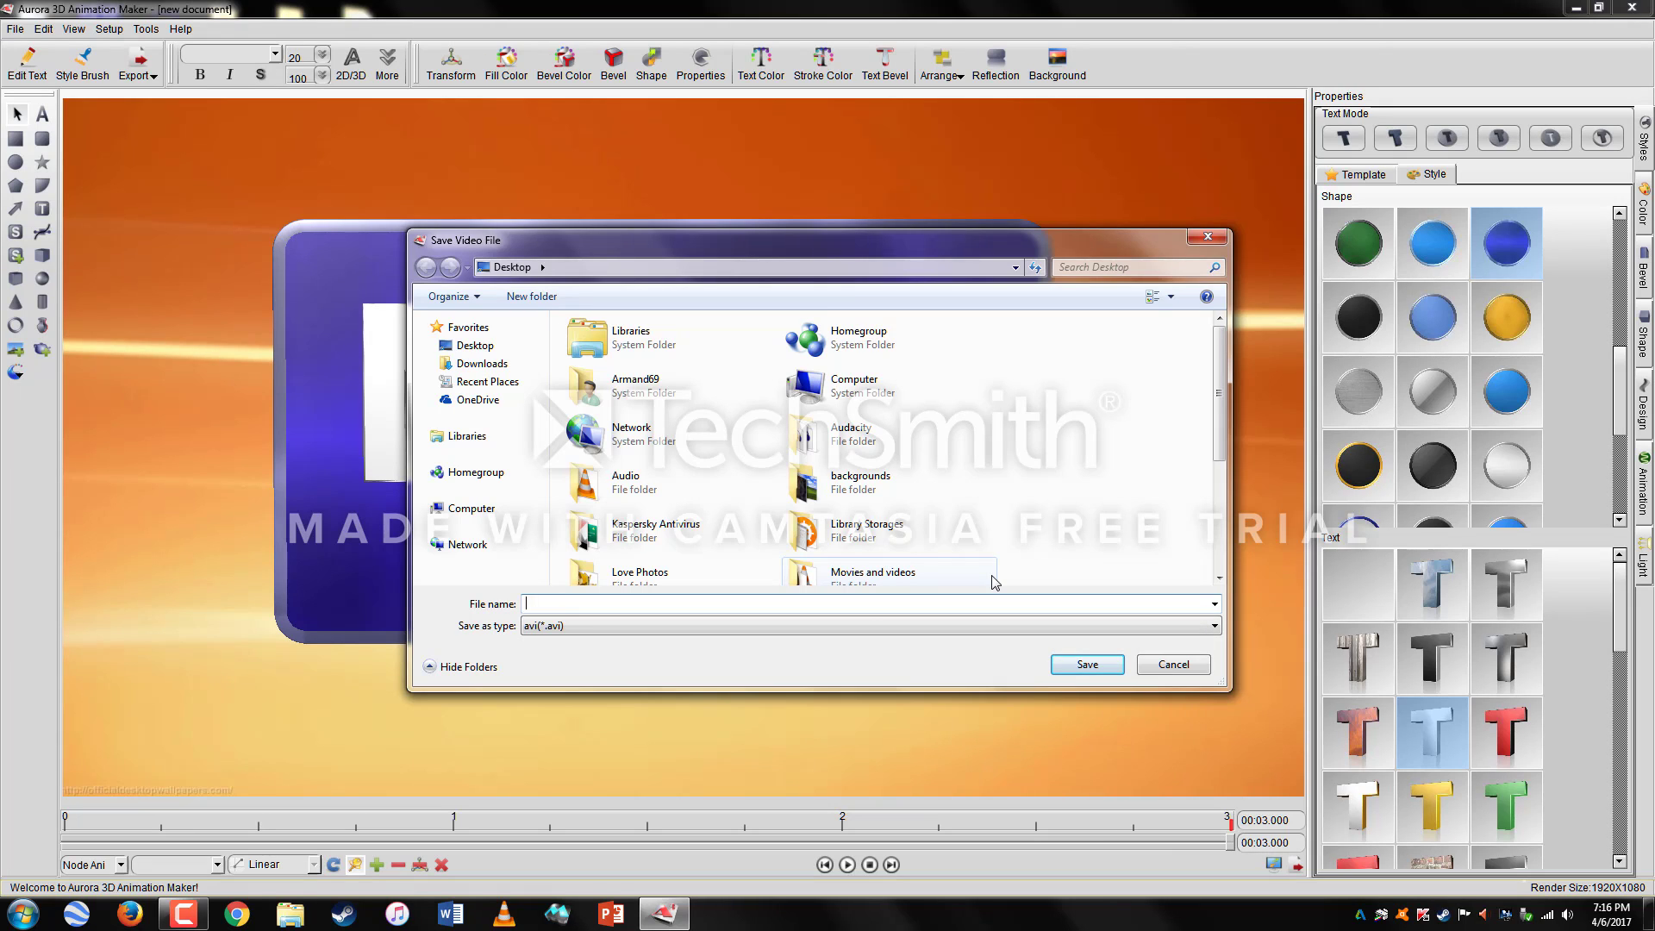
pyautogui.write('Logo')
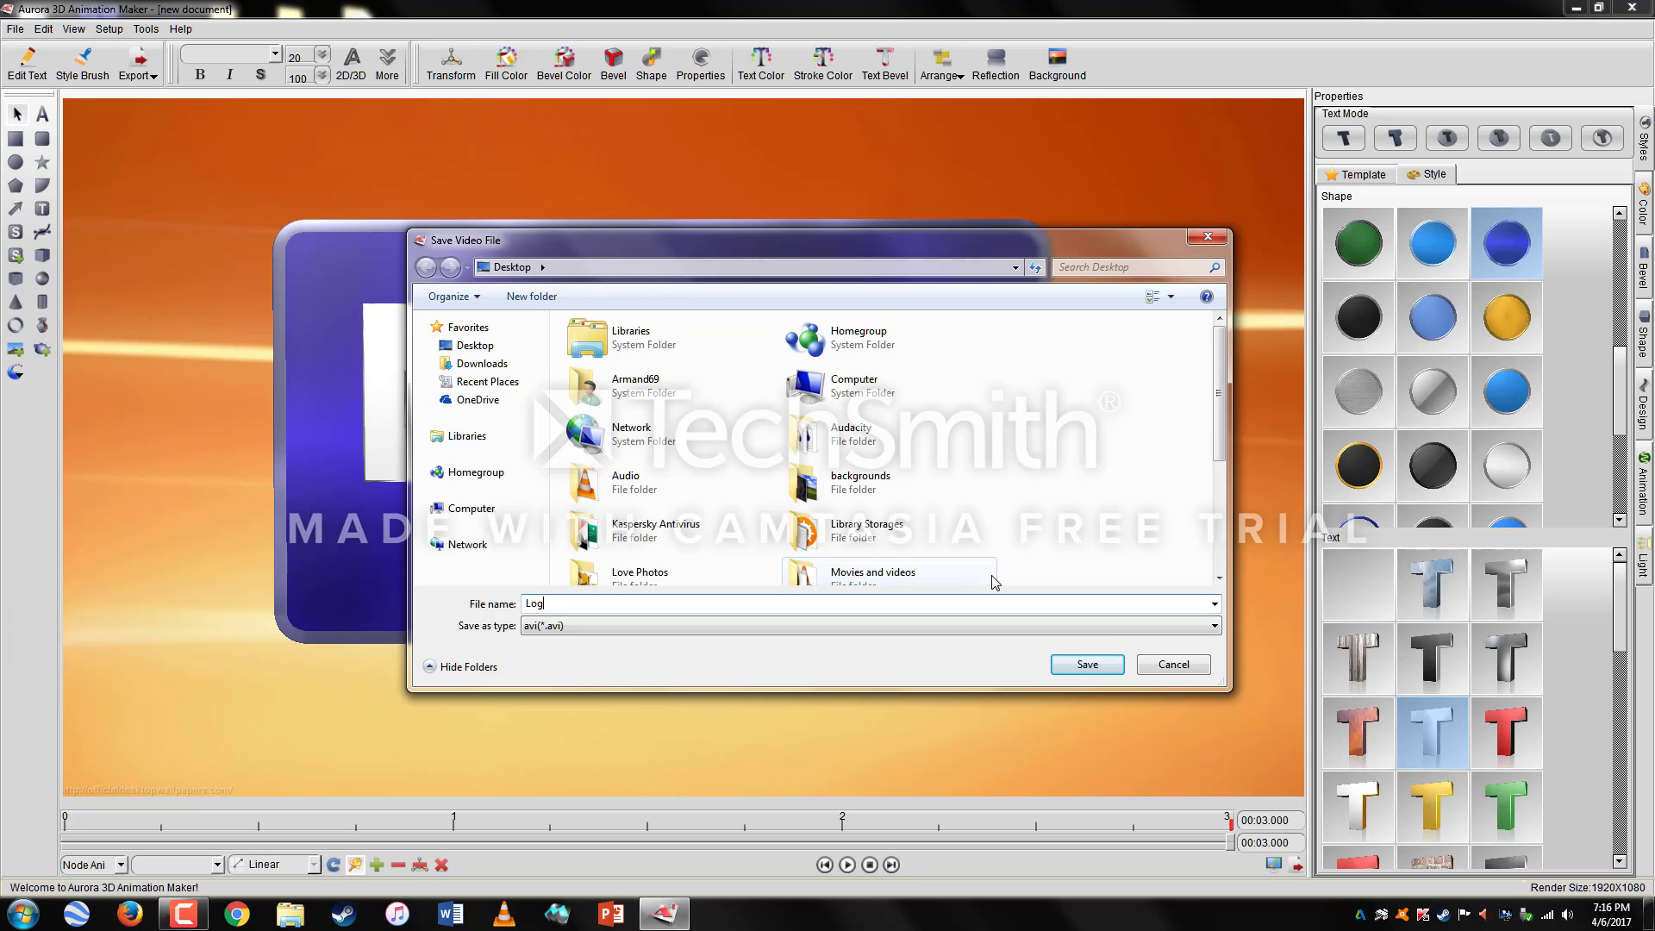